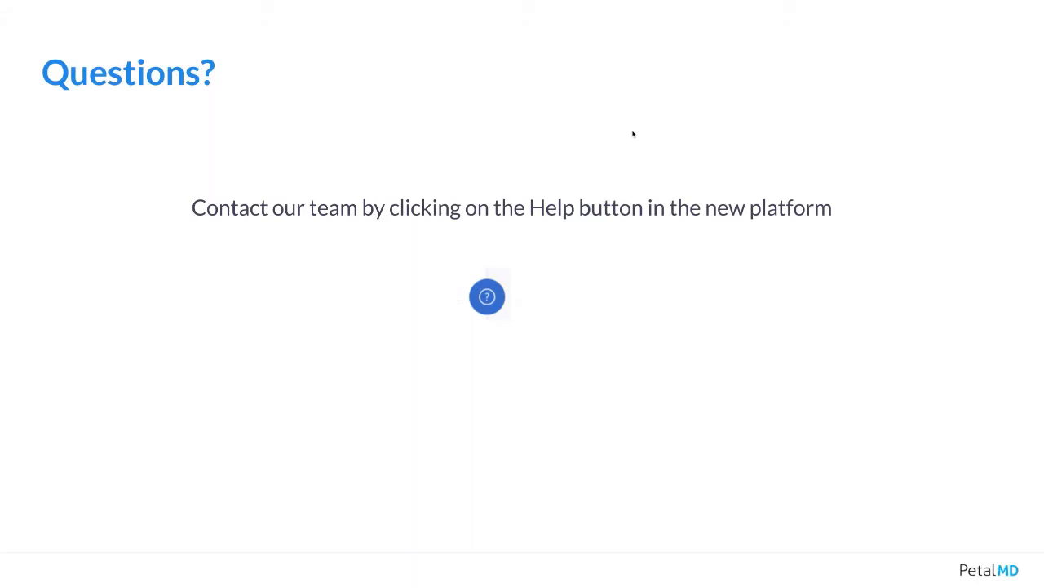
# Leave the slide presentation, switch to the PetalMD calendar page and start using the new interface.
pyautogui.press('Escape')
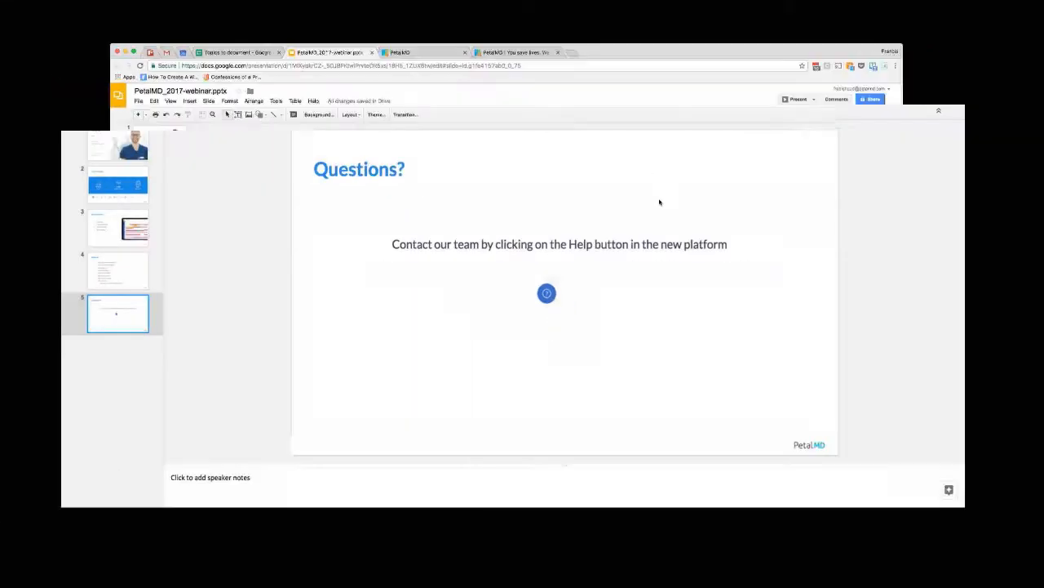
pyautogui.click(538, 102)
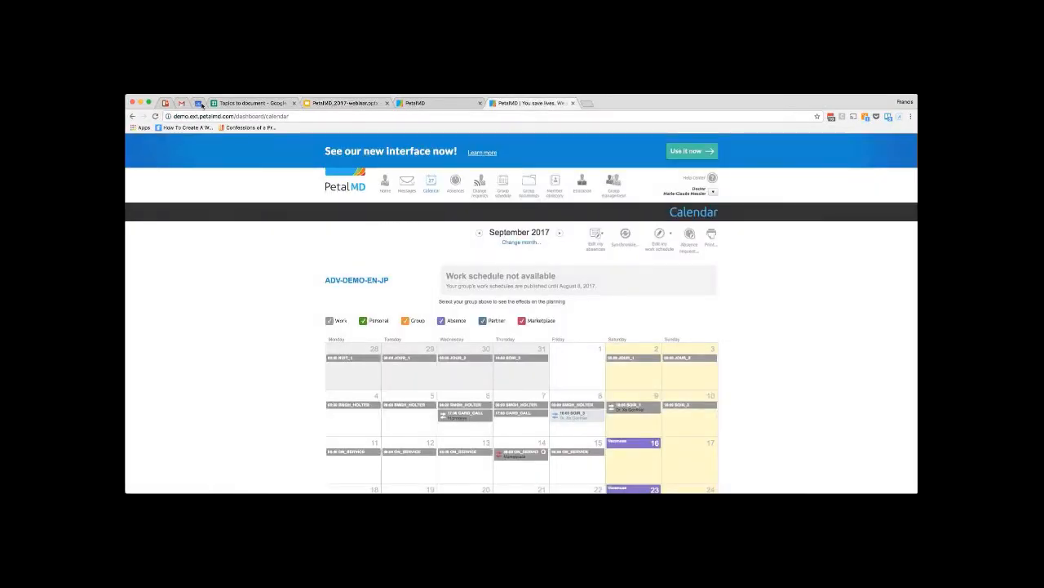
pyautogui.click(149, 102)
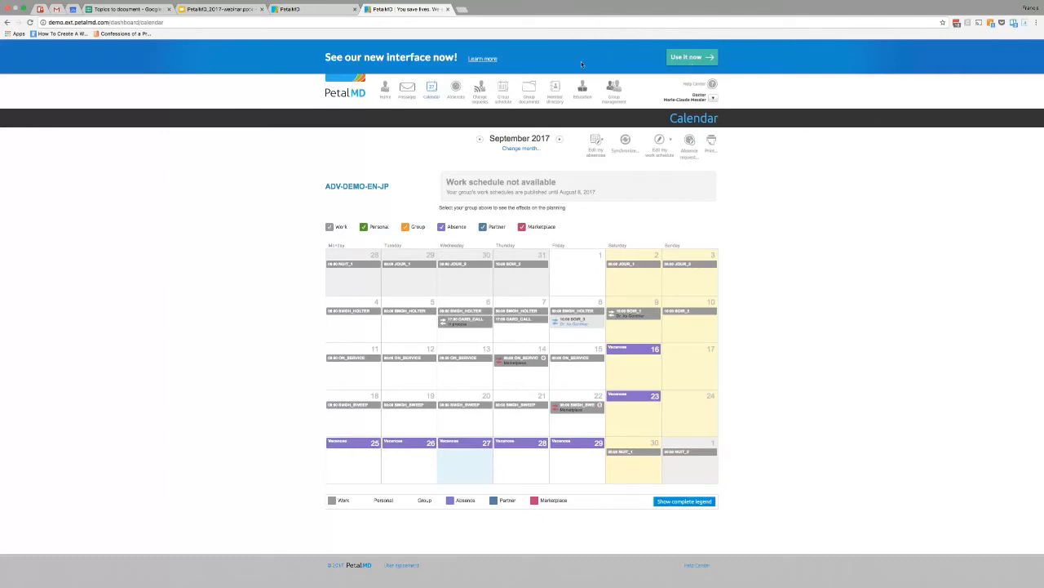
pyautogui.click(688, 58)
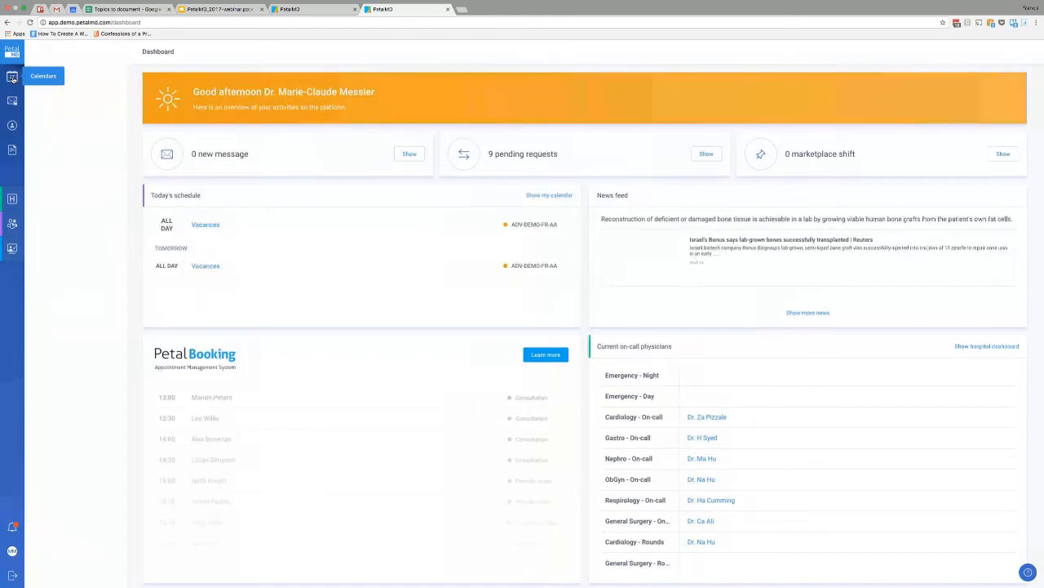
# Open the personal calendar and change the display color of the CARDIO-DEMO-SS calendar to red.
pyautogui.click(12, 78)
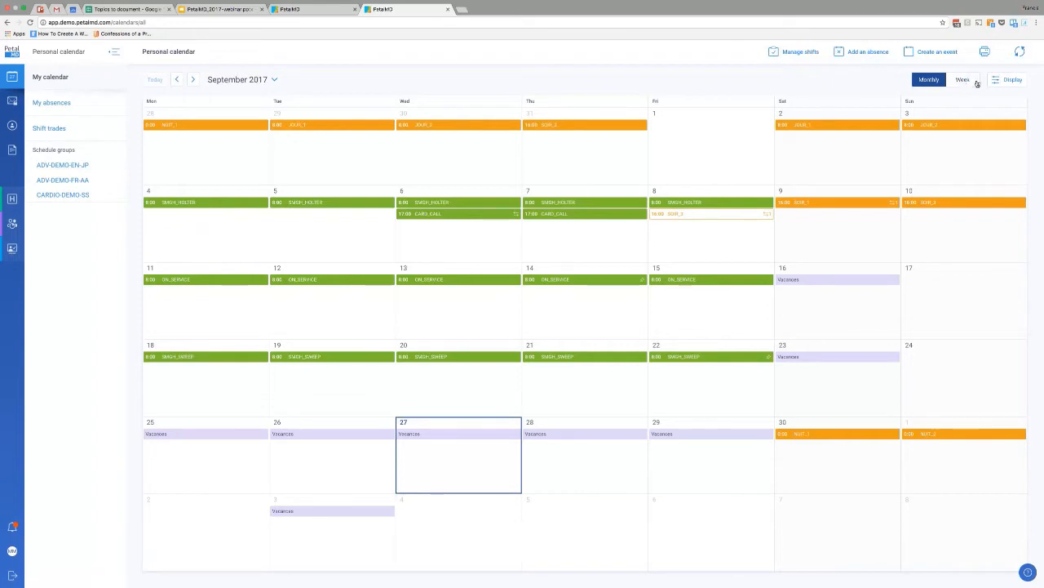
pyautogui.click(1008, 80)
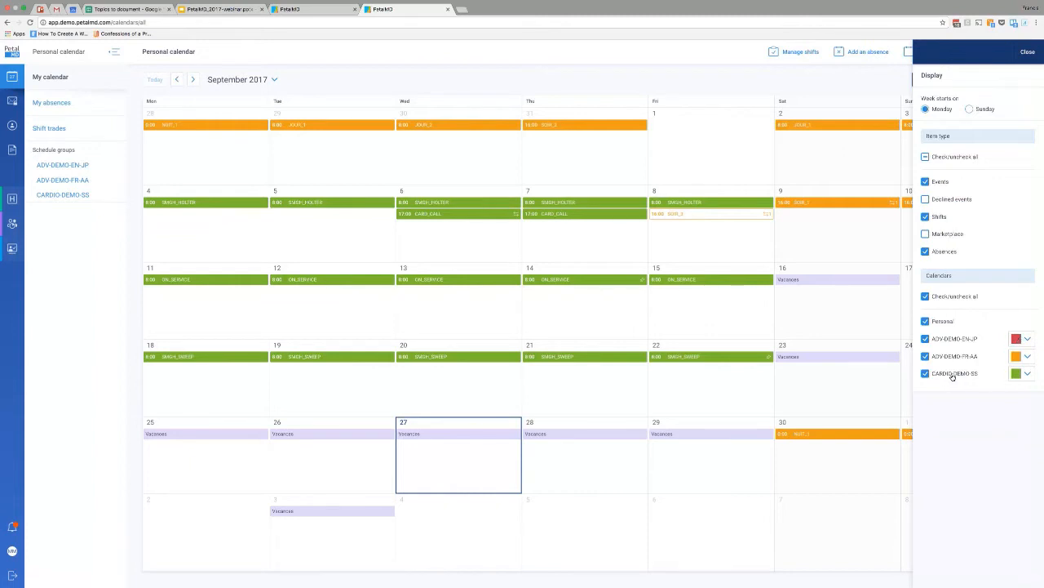
pyautogui.click(1025, 375)
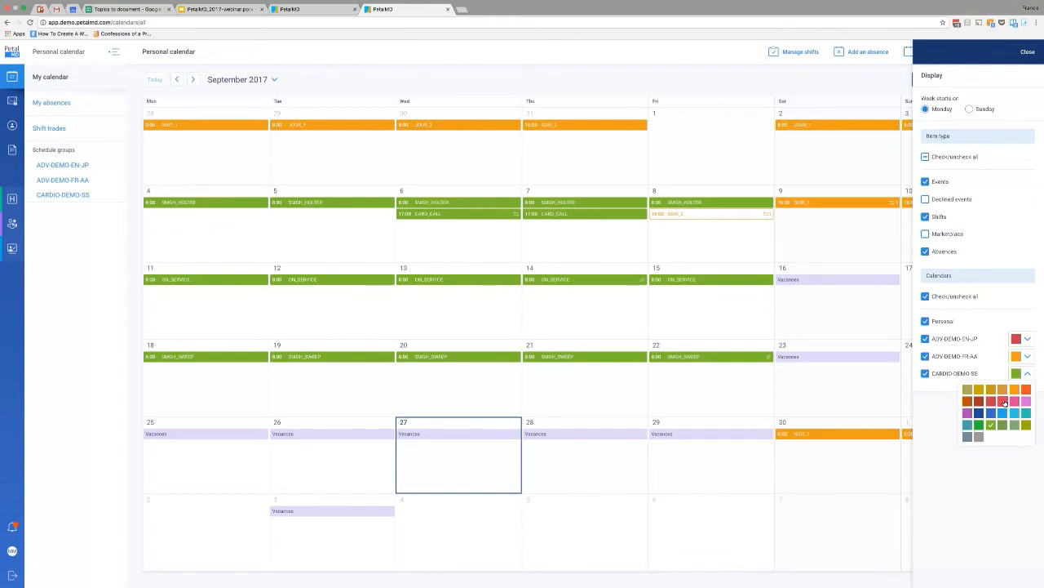
pyautogui.click(1004, 400)
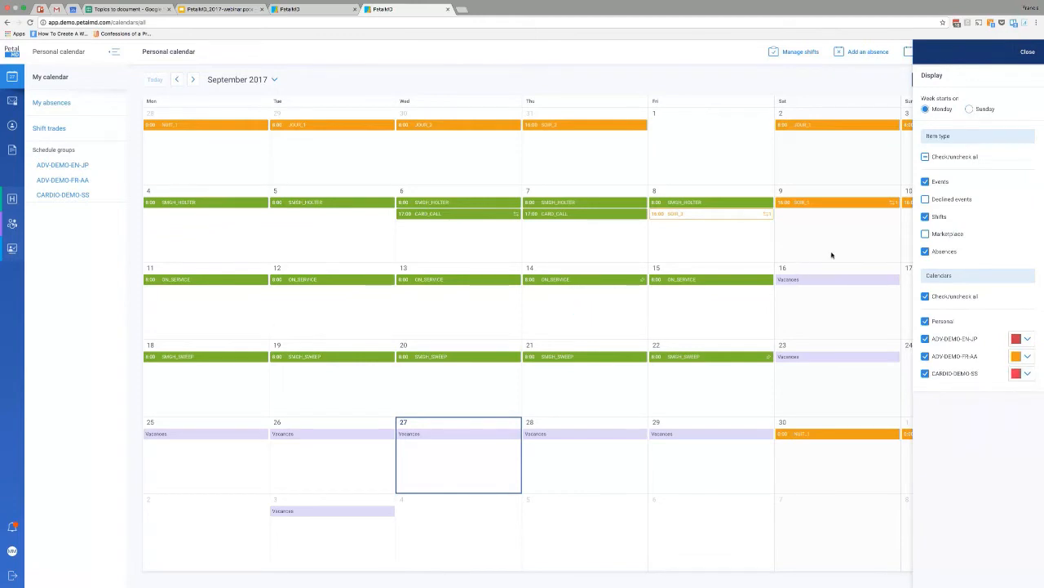
pyautogui.click(858, 252)
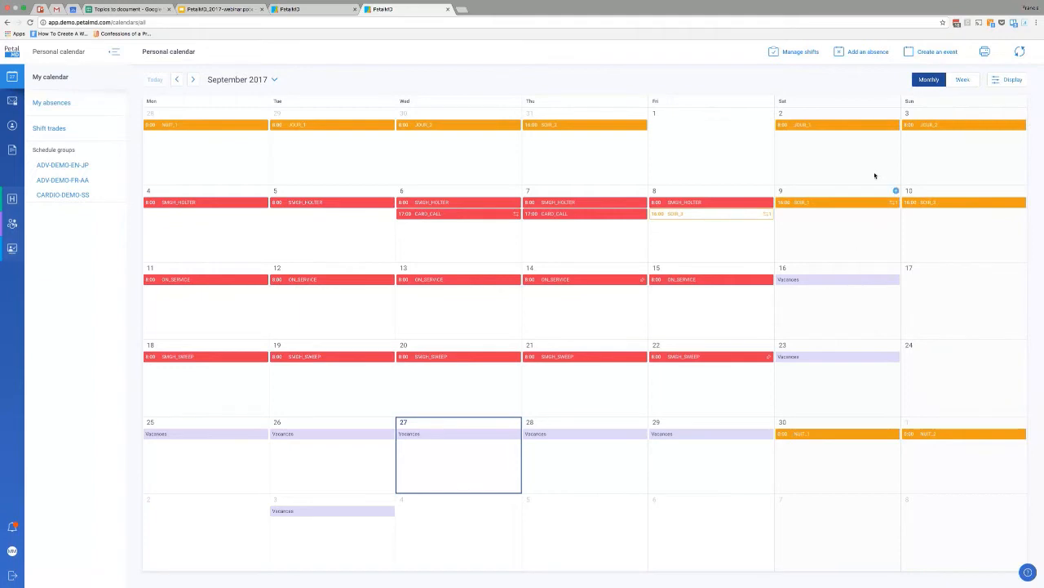
# View the personal calendar by week for Sep 18 – 24, 2017, and return to the monthly view.
pyautogui.click(964, 79)
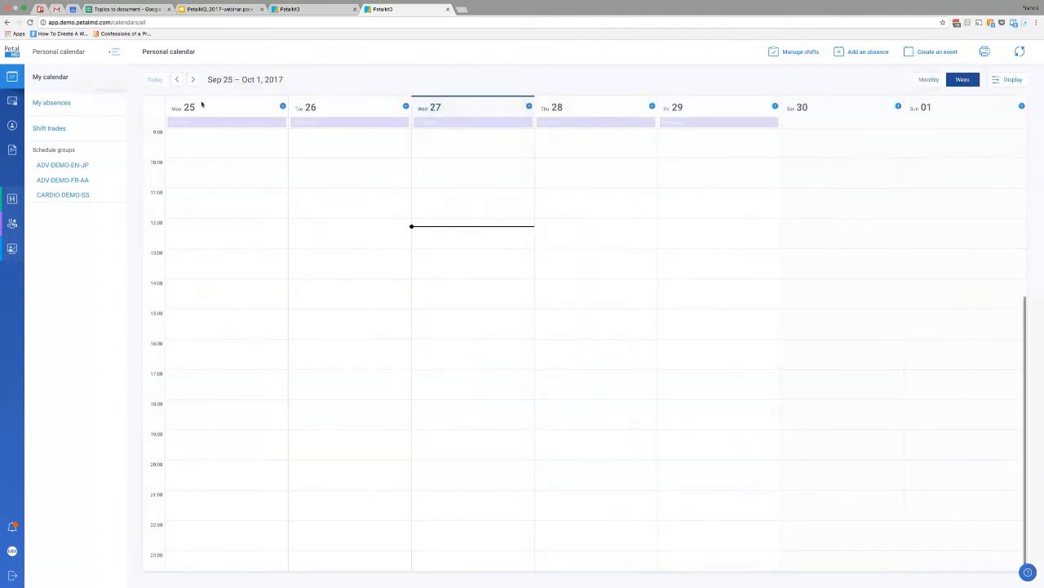
pyautogui.click(178, 80)
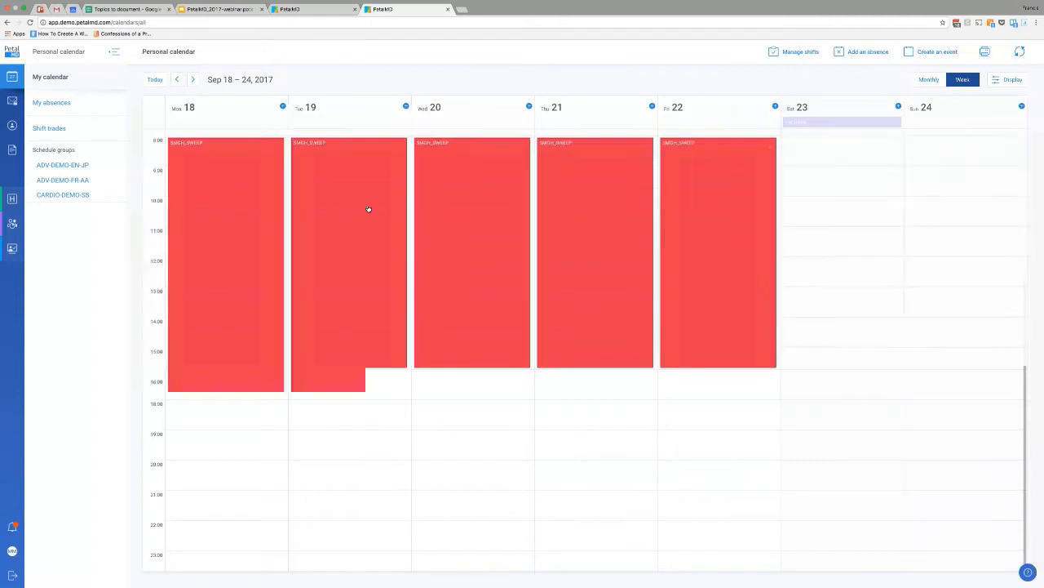
pyautogui.scroll(3, 368, 209)
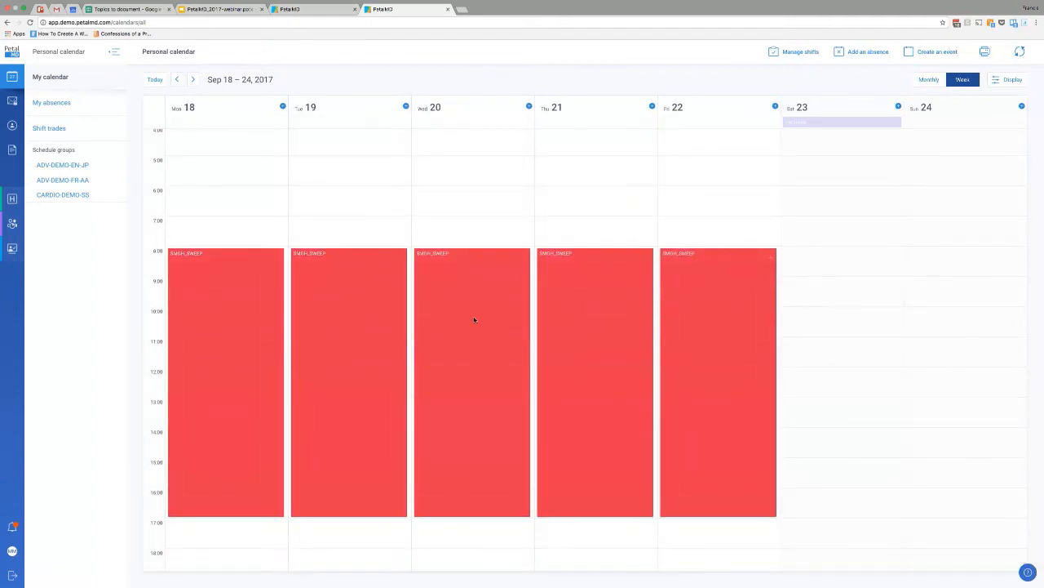
pyautogui.click(927, 79)
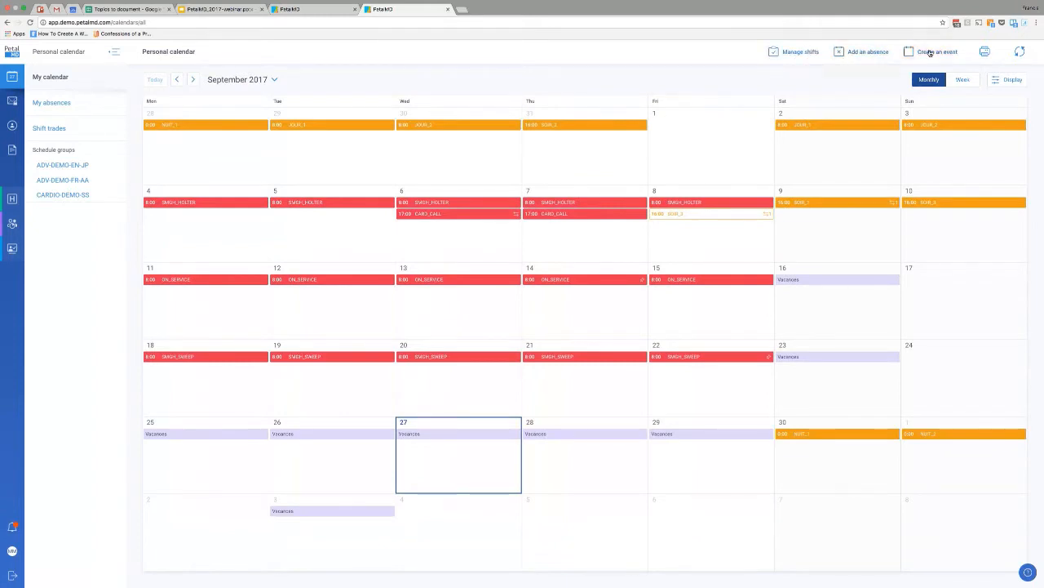
# Select the four shifts from August 28 to 31 for removal, review the deletion summary, and cancel the removal.
pyautogui.click(793, 53)
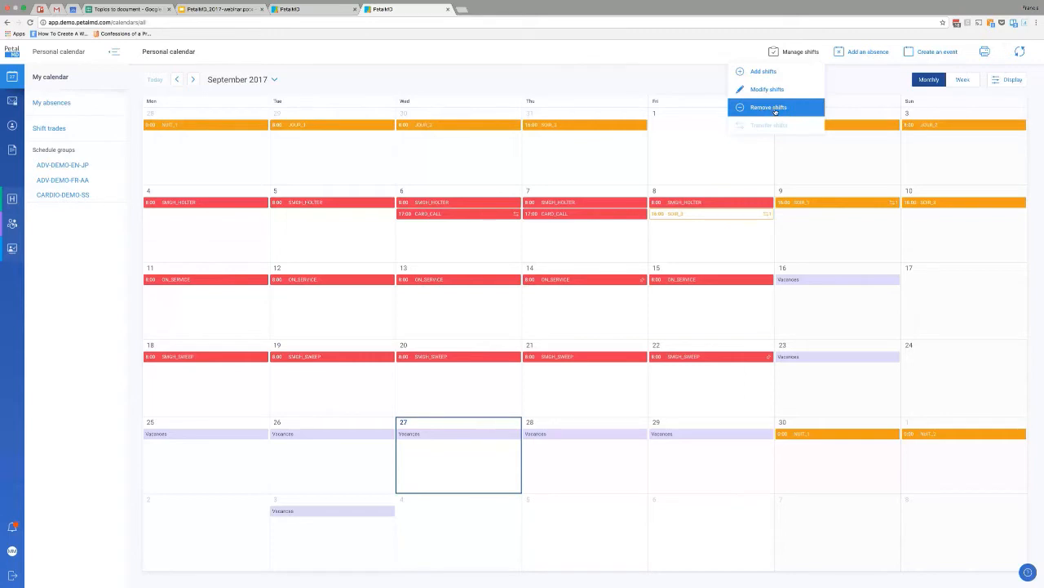
pyautogui.click(775, 111)
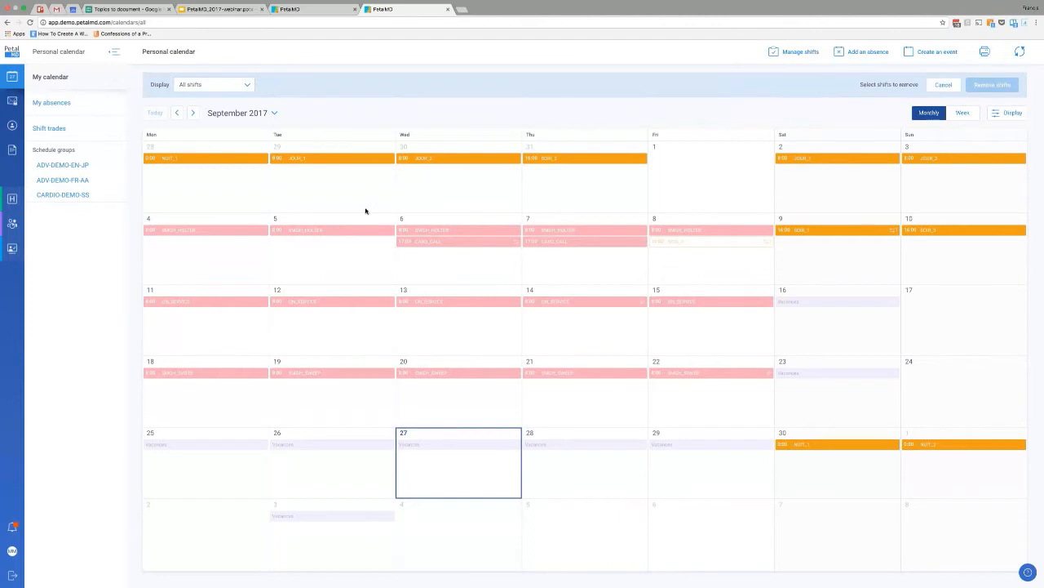
pyautogui.click(320, 160)
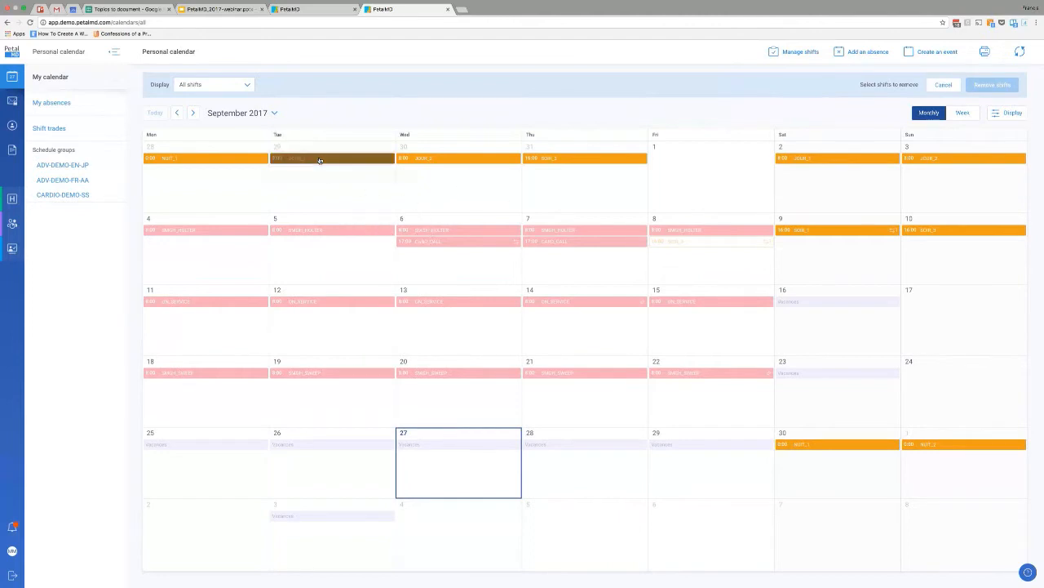
pyautogui.click(559, 160)
pyautogui.click(517, 159)
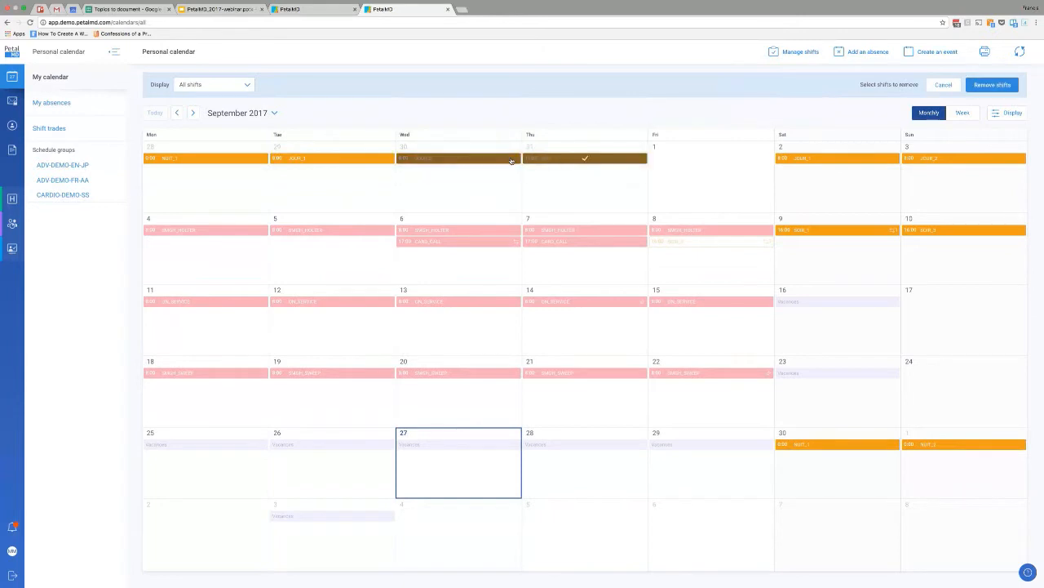
pyautogui.click(373, 162)
pyautogui.click(245, 160)
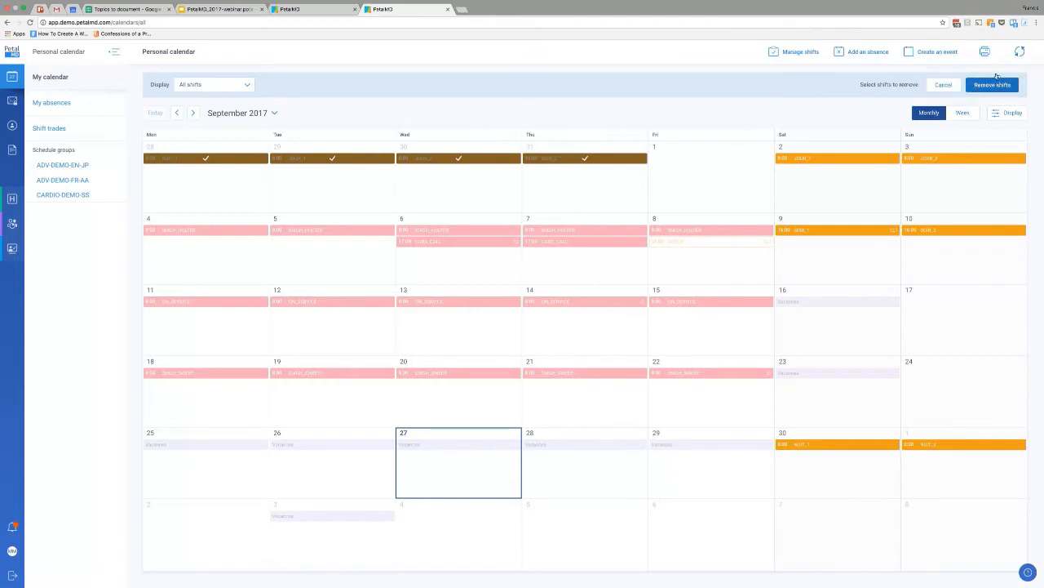
pyautogui.click(990, 86)
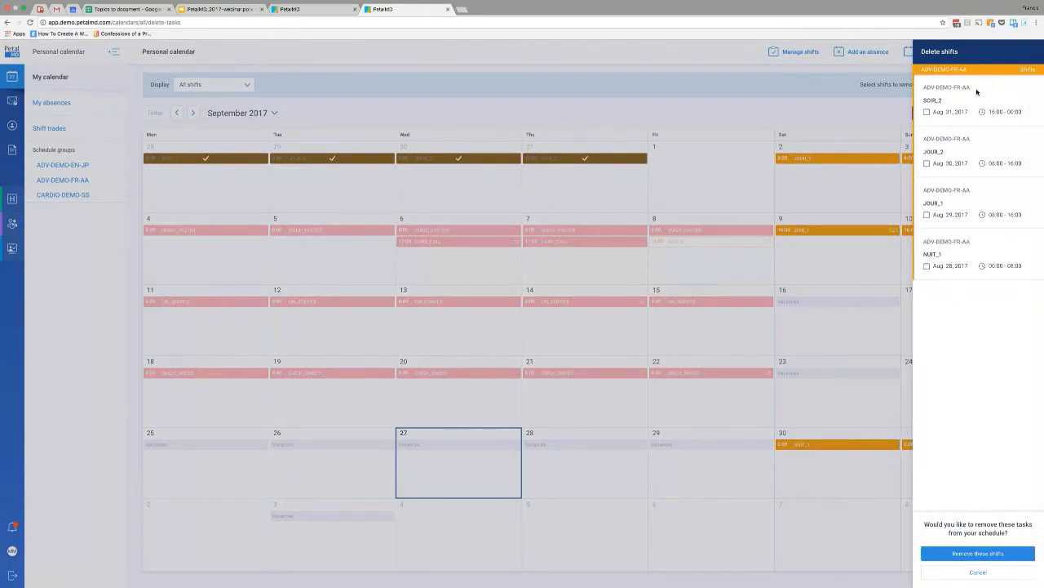
pyautogui.click(978, 572)
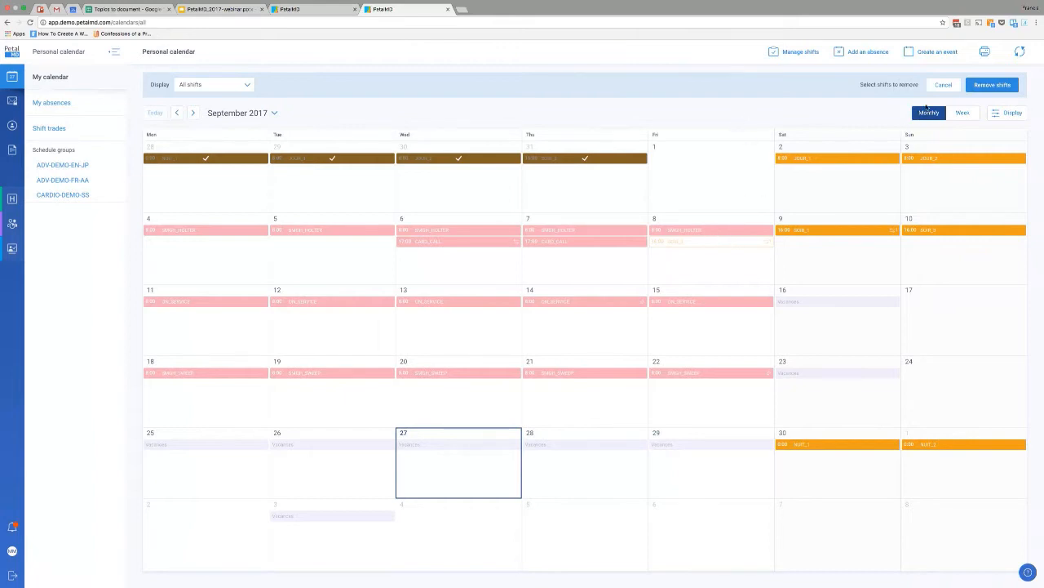
pyautogui.click(943, 85)
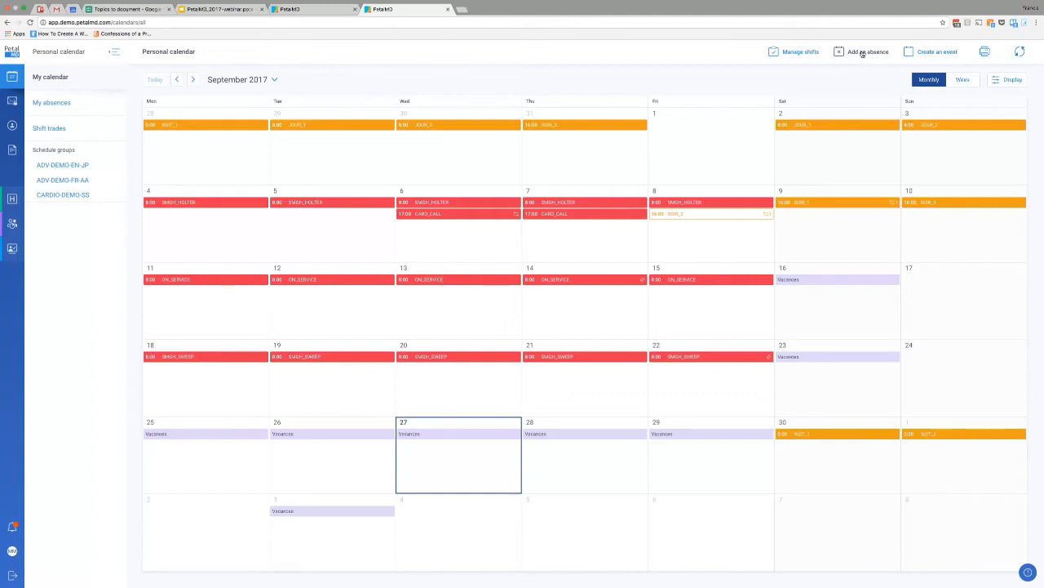
# Open a new event form, look through the people, groups and lists available as guests, and cancel the event.
pyautogui.click(770, 115)
pyautogui.click(812, 81)
pyautogui.click(941, 52)
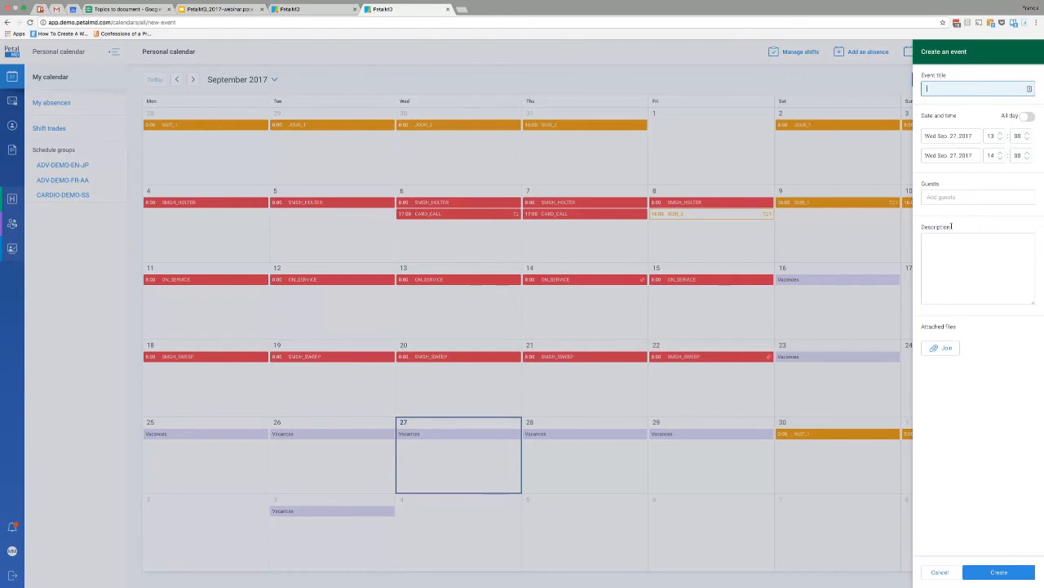
pyautogui.click(946, 197)
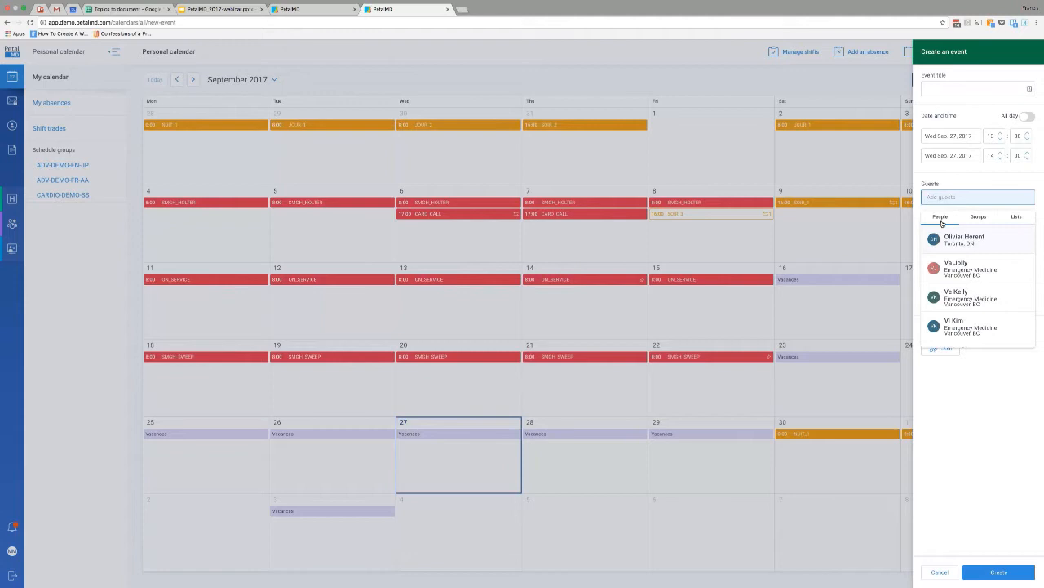
pyautogui.click(978, 217)
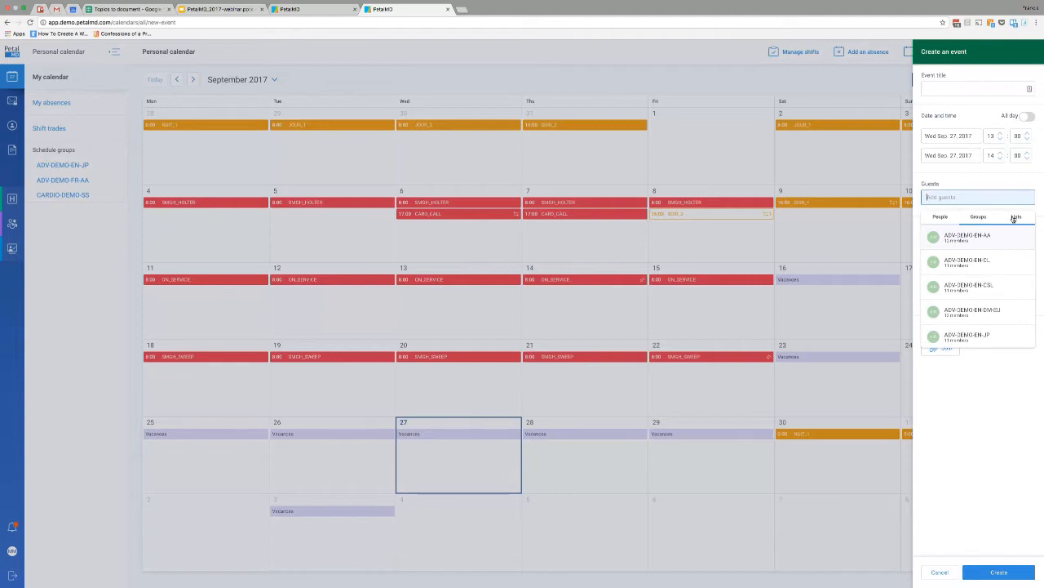
pyautogui.click(1014, 219)
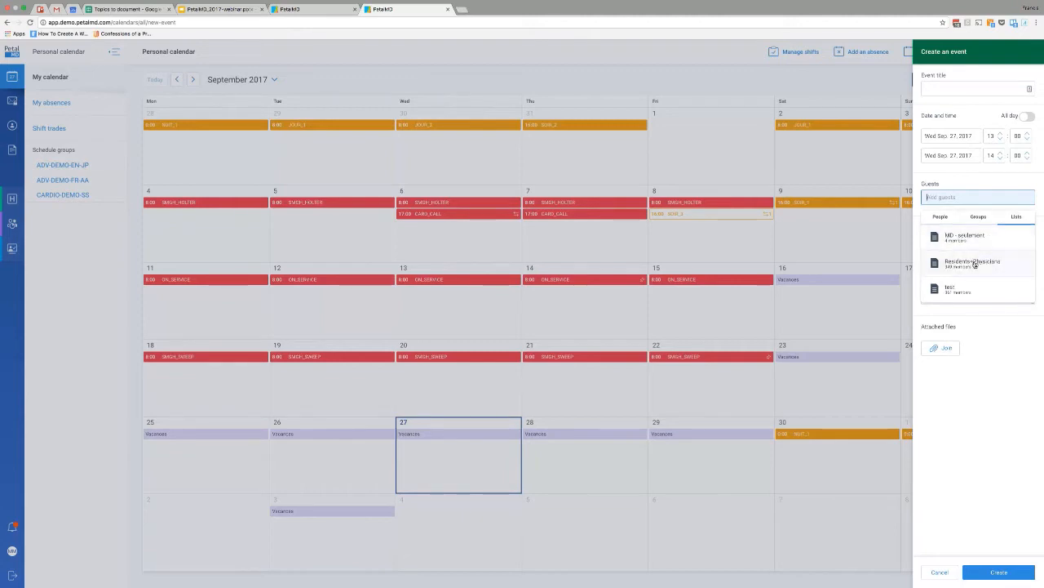
pyautogui.click(987, 372)
pyautogui.click(968, 197)
pyautogui.click(985, 180)
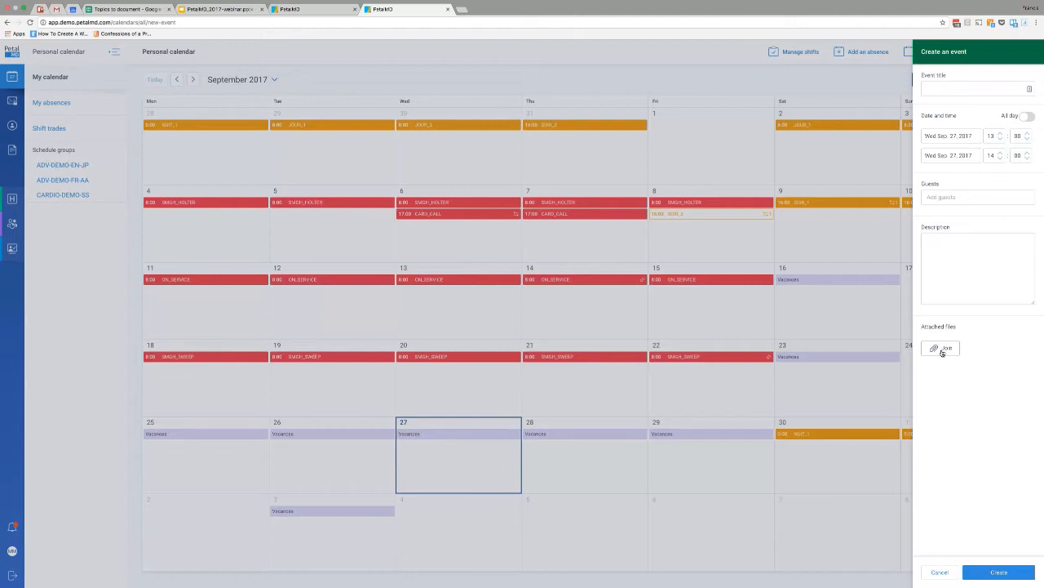
pyautogui.click(939, 573)
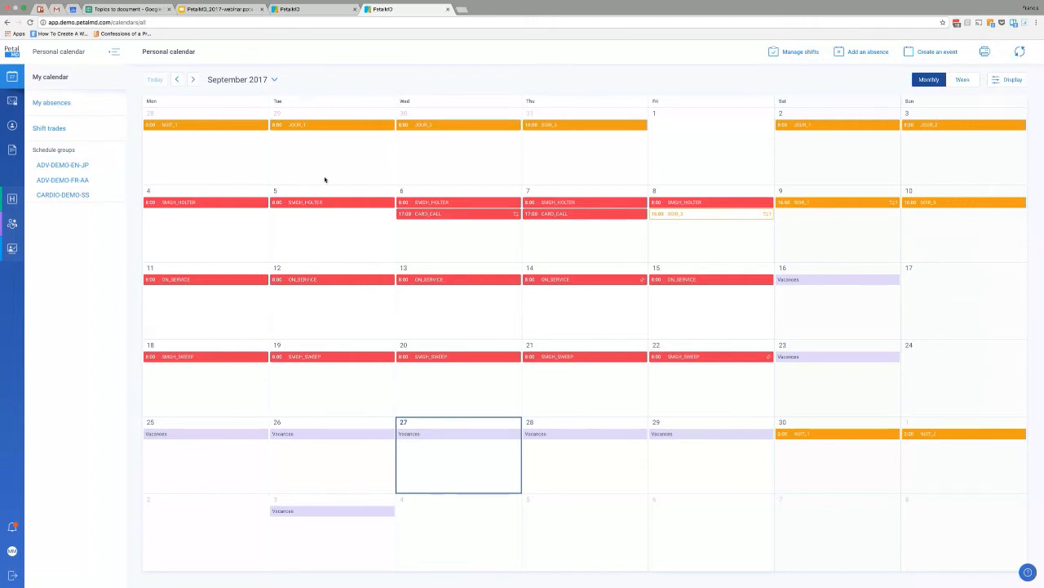
# Open the August 29 JOUR_1 shift and start a trade offer for it.
pyautogui.click(316, 145)
pyautogui.click(338, 124)
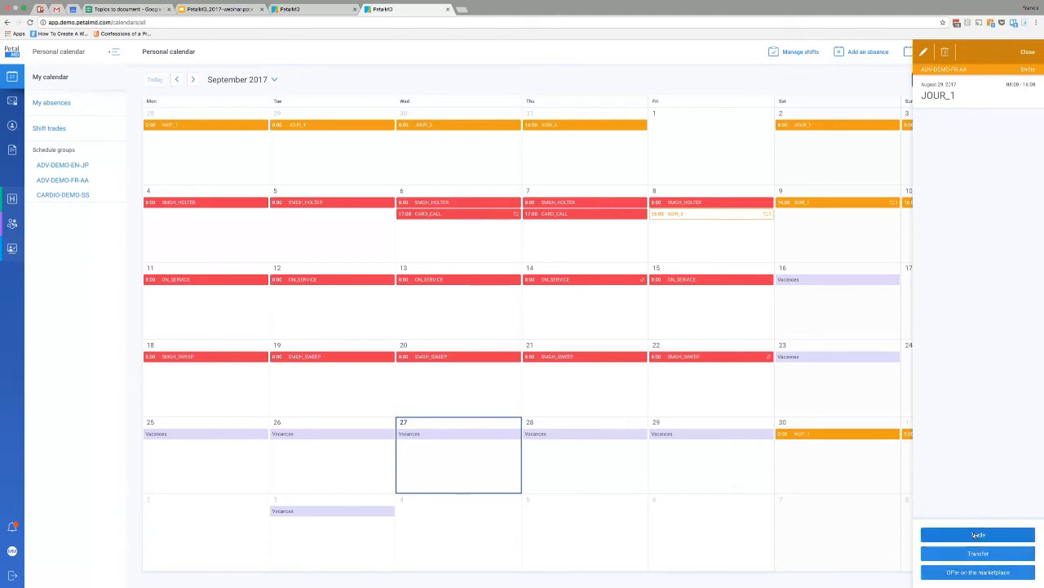
pyautogui.click(985, 535)
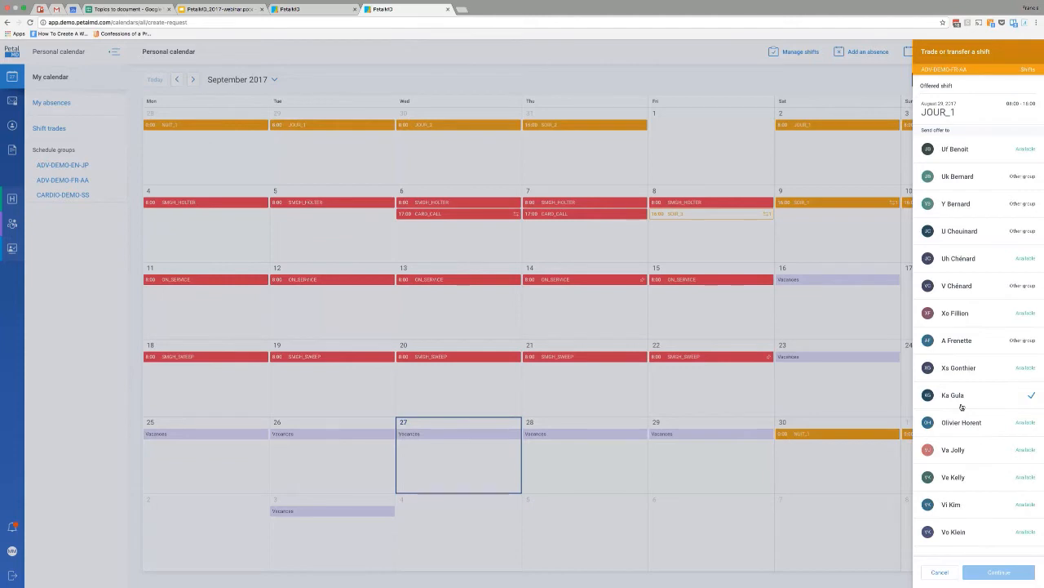
# Look through the group members' availability for the JOUR_1 offer, choose one available physician as recipient, and continue to the offer details.
pyautogui.click(969, 480)
pyautogui.scroll(-1, 969, 486)
pyautogui.scroll(-10, 971, 481)
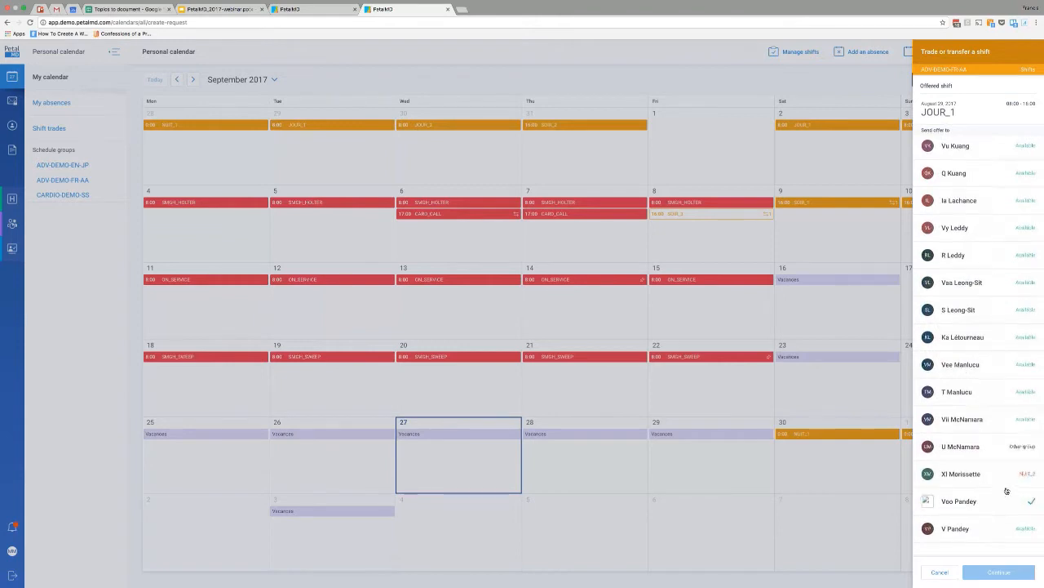
pyautogui.scroll(-1, 1020, 500)
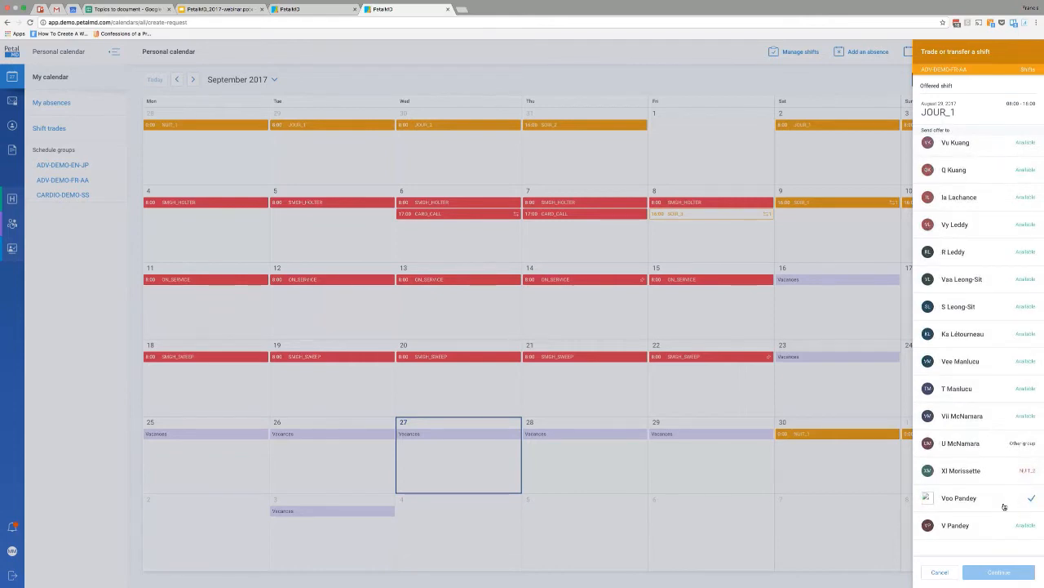
pyautogui.scroll(2, 1004, 506)
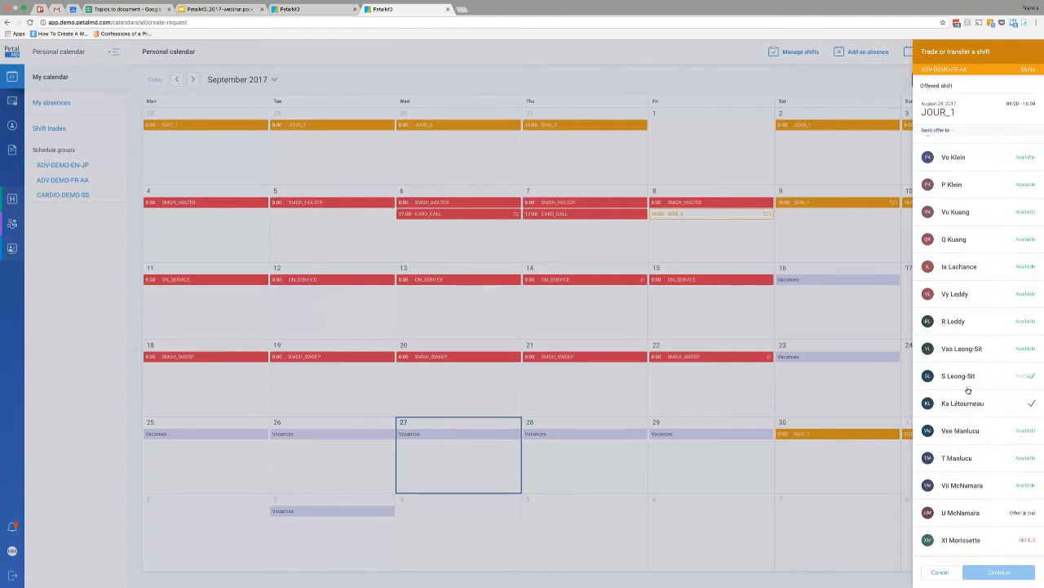
pyautogui.click(976, 350)
pyautogui.click(946, 317)
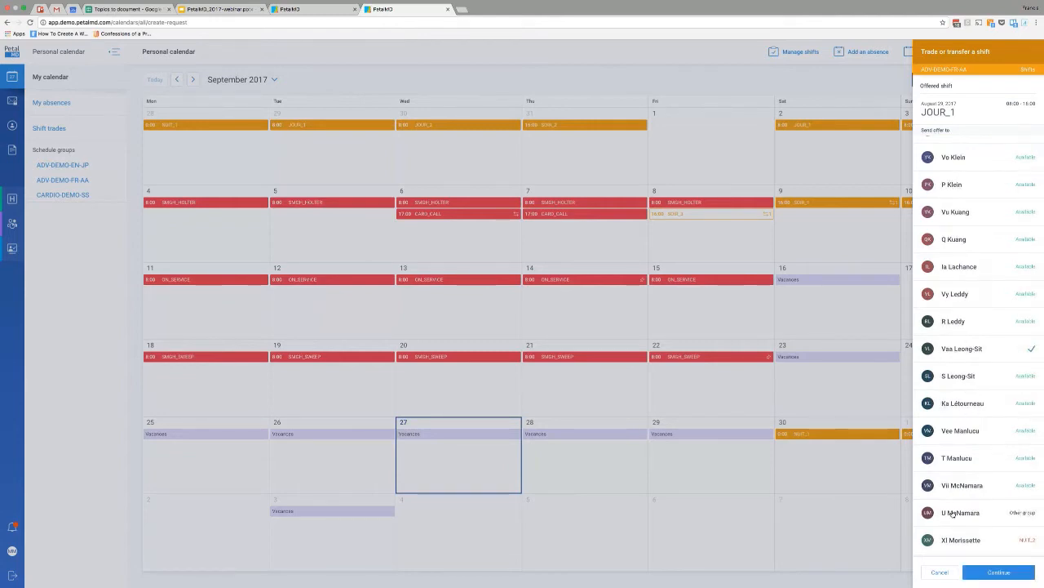
pyautogui.click(994, 574)
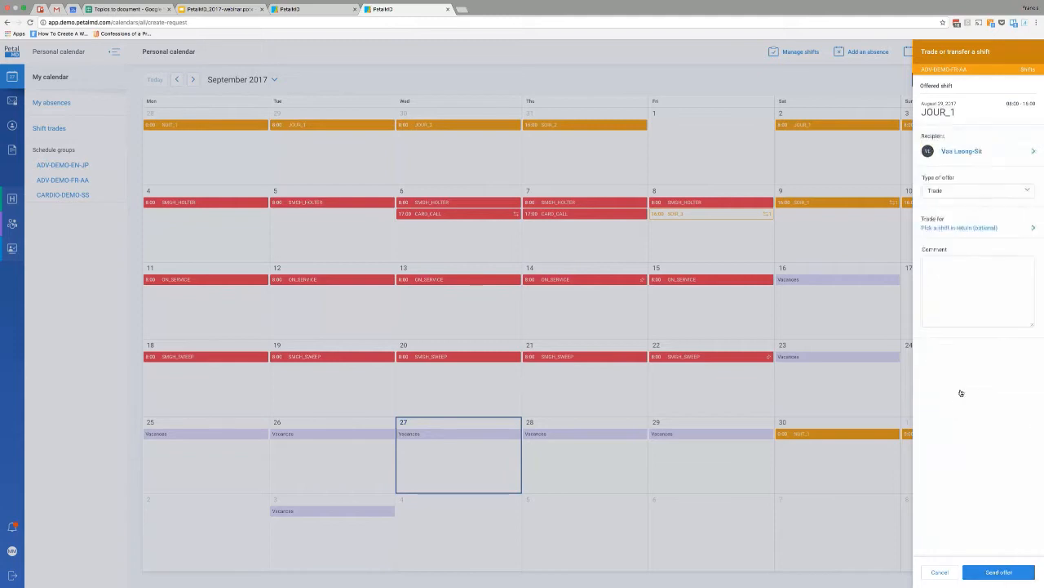
# Check the available offer types and keep Trade as the type of offer.
pyautogui.click(950, 193)
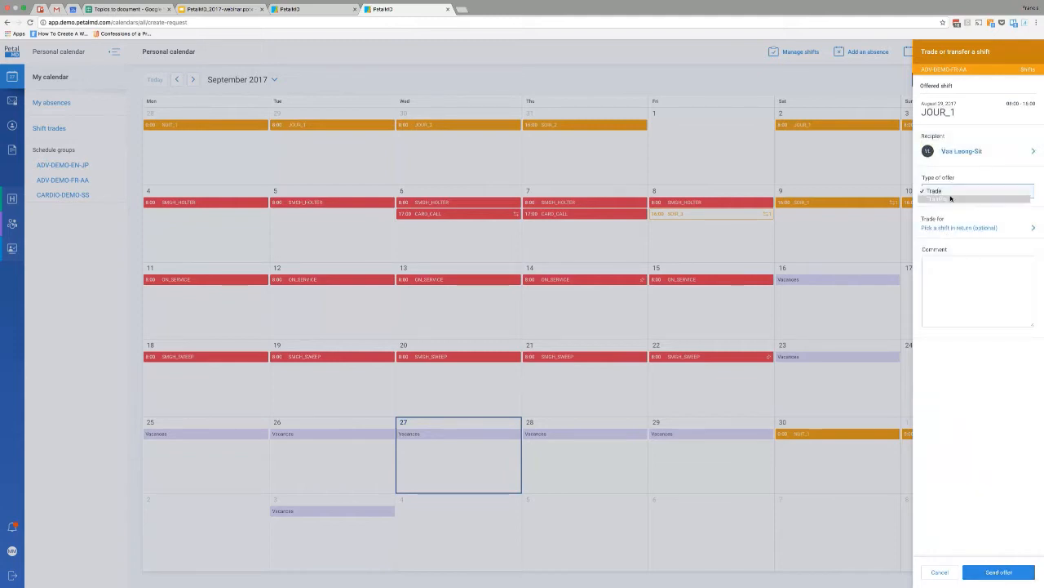
pyautogui.click(948, 193)
pyautogui.click(947, 194)
pyautogui.click(950, 190)
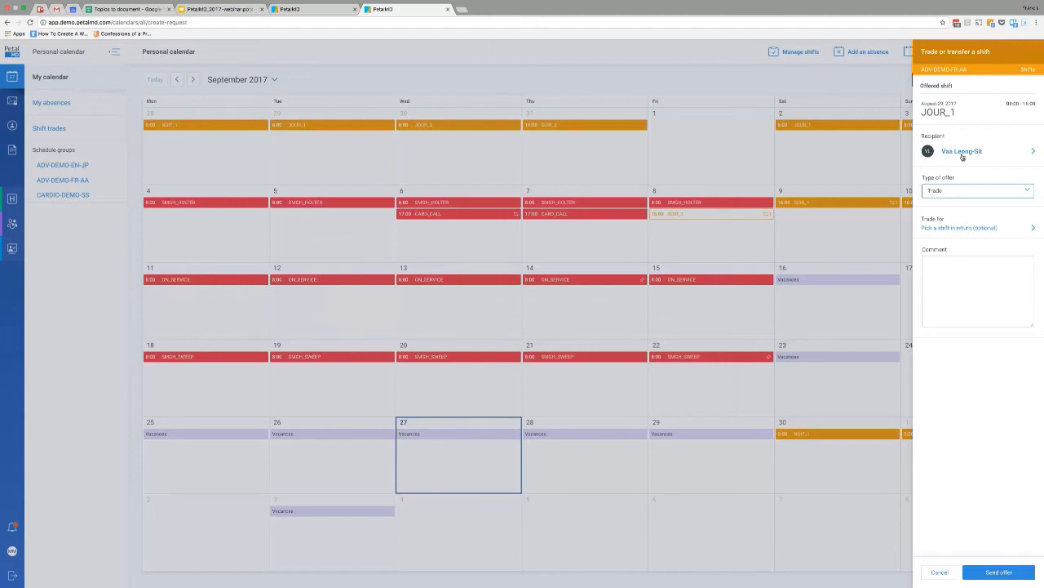
# Browse the months from June to September 2017 for a shift in return, go back without picking one, and cancel the trade offer.
pyautogui.click(952, 230)
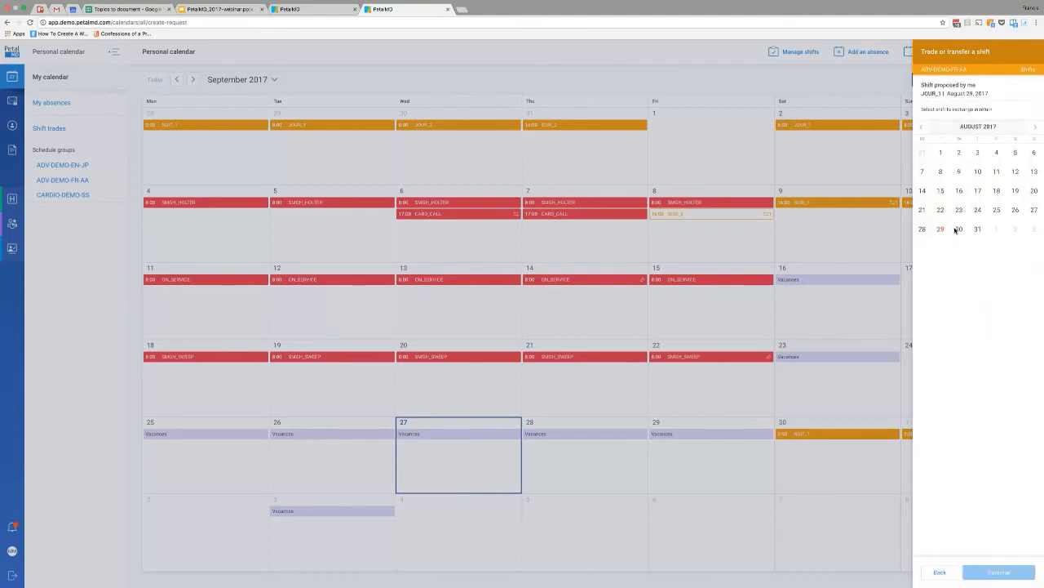
pyautogui.click(1035, 128)
pyautogui.click(922, 129)
pyautogui.click(922, 129)
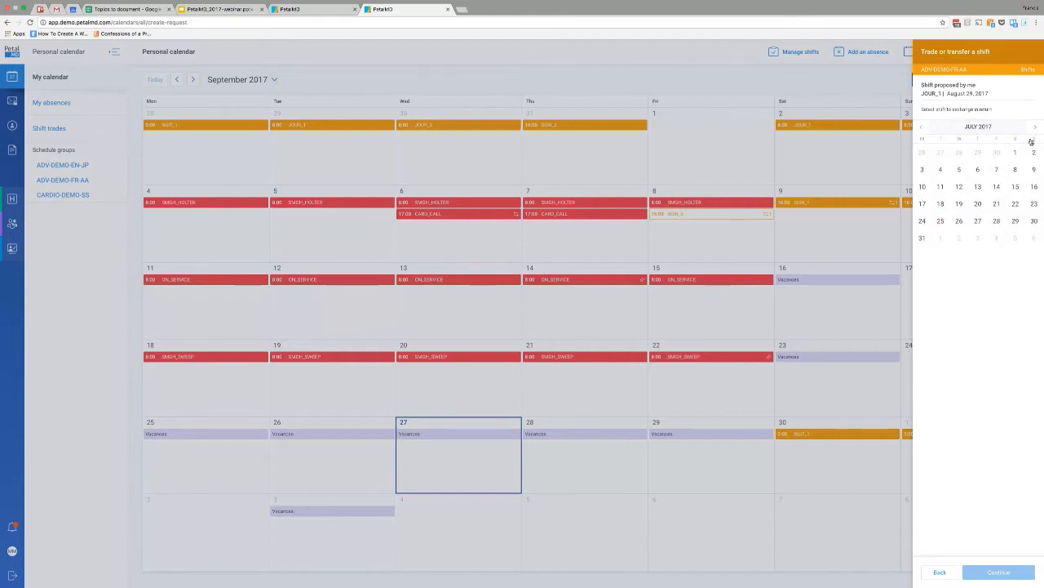
pyautogui.click(923, 129)
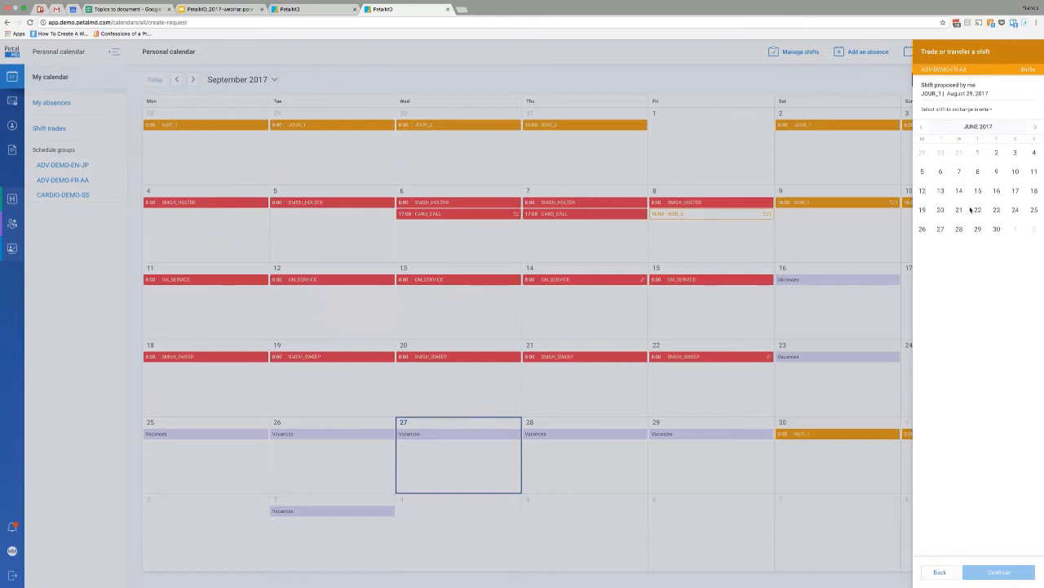
pyautogui.click(1034, 129)
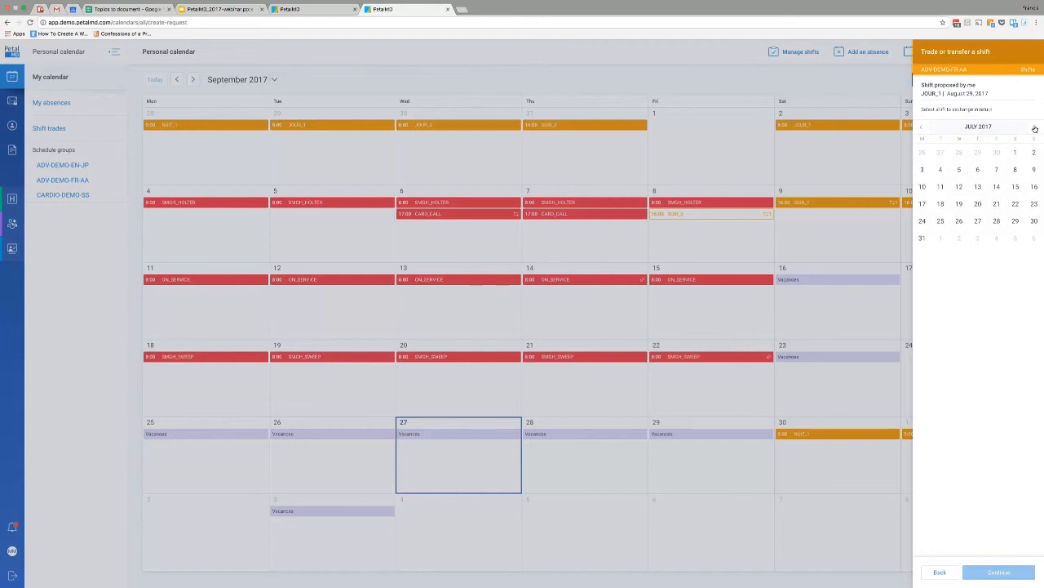
pyautogui.click(1034, 128)
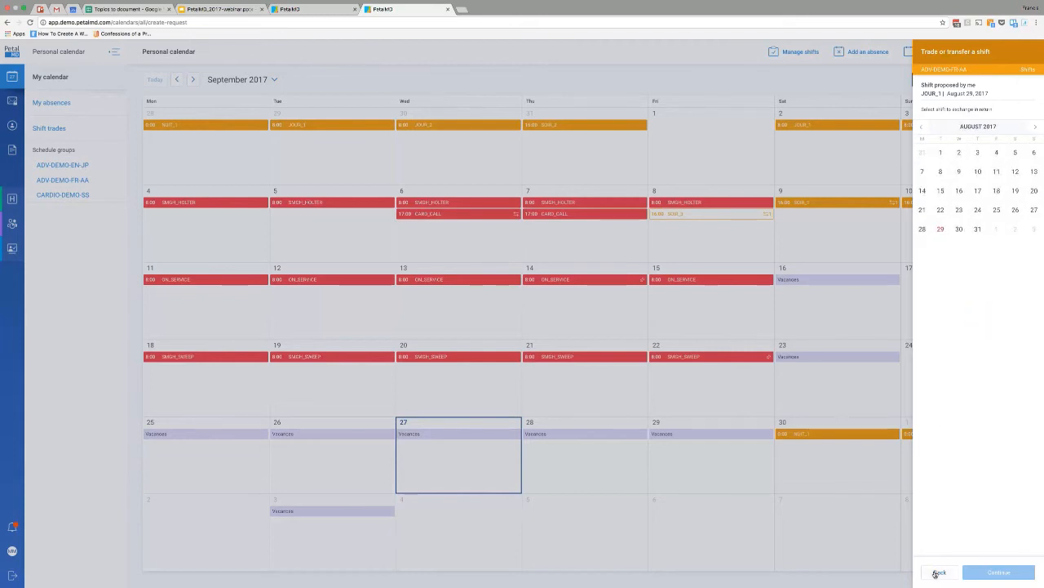
pyautogui.click(938, 573)
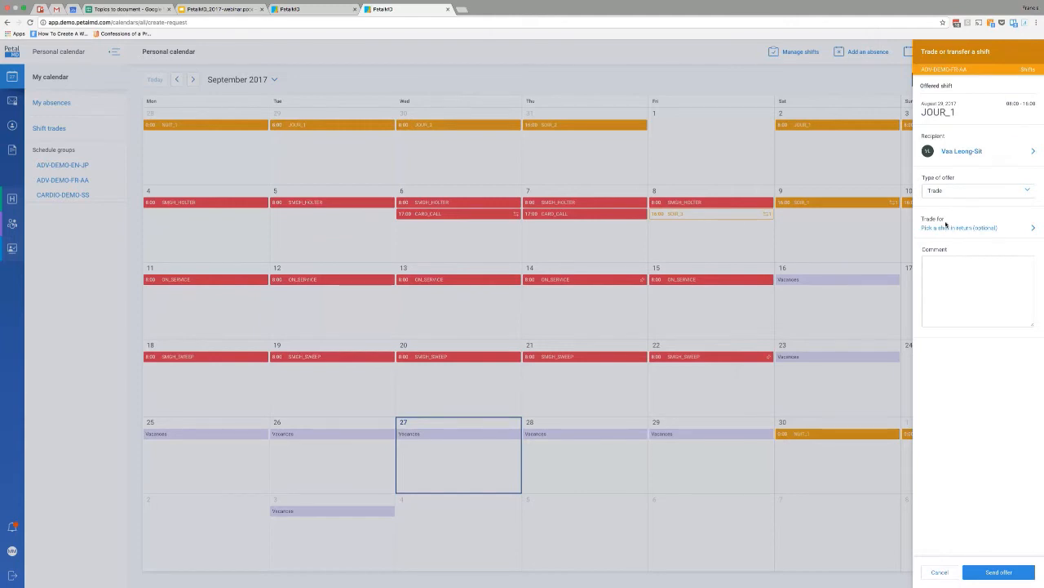
pyautogui.click(939, 573)
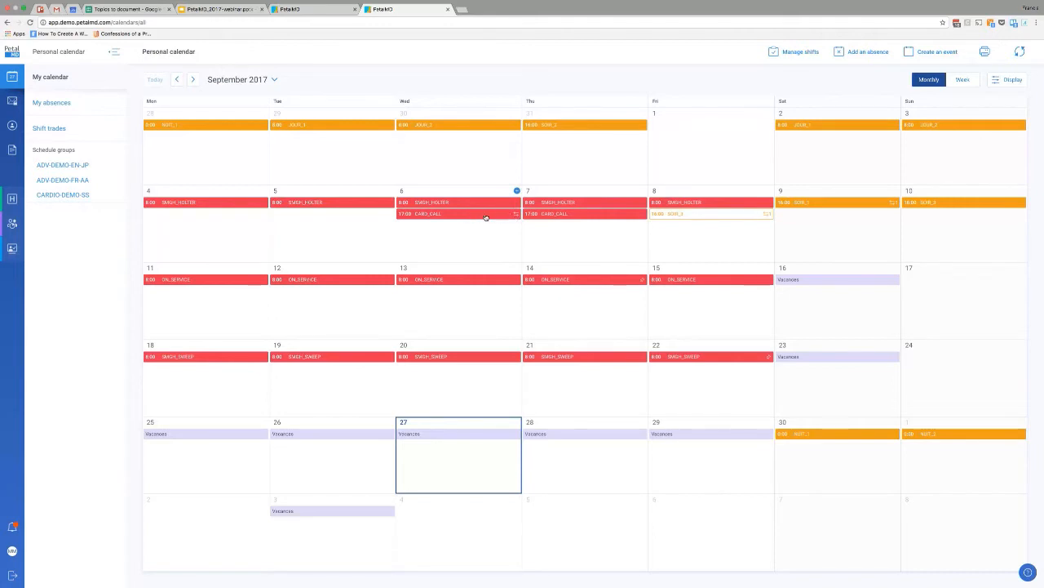
# View the in-progress trade offers on the September 6 CARD_CALL and September 8 SOIR_3 shifts, closing each one.
pyautogui.click(445, 218)
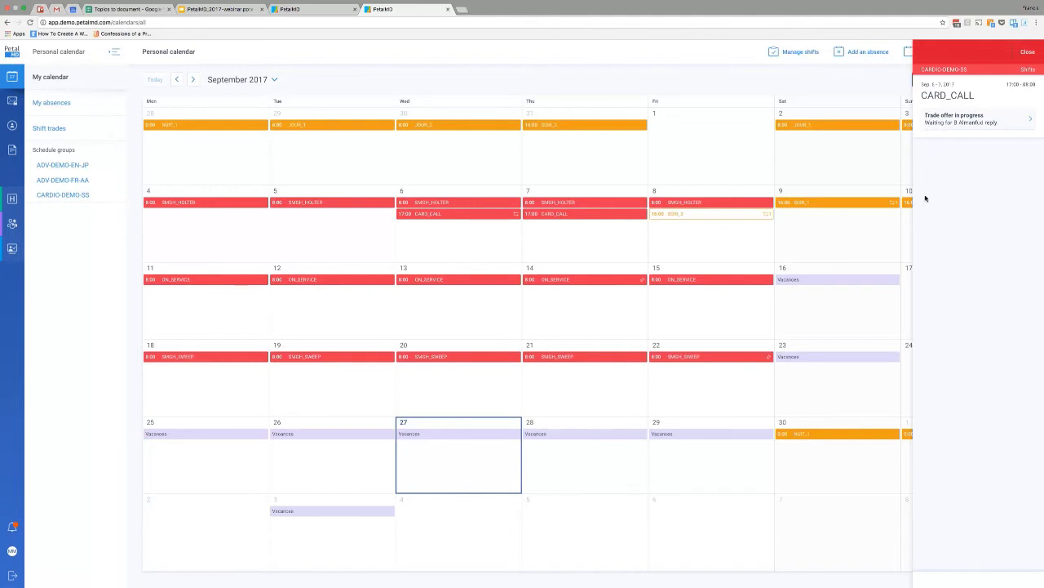
pyautogui.click(1024, 54)
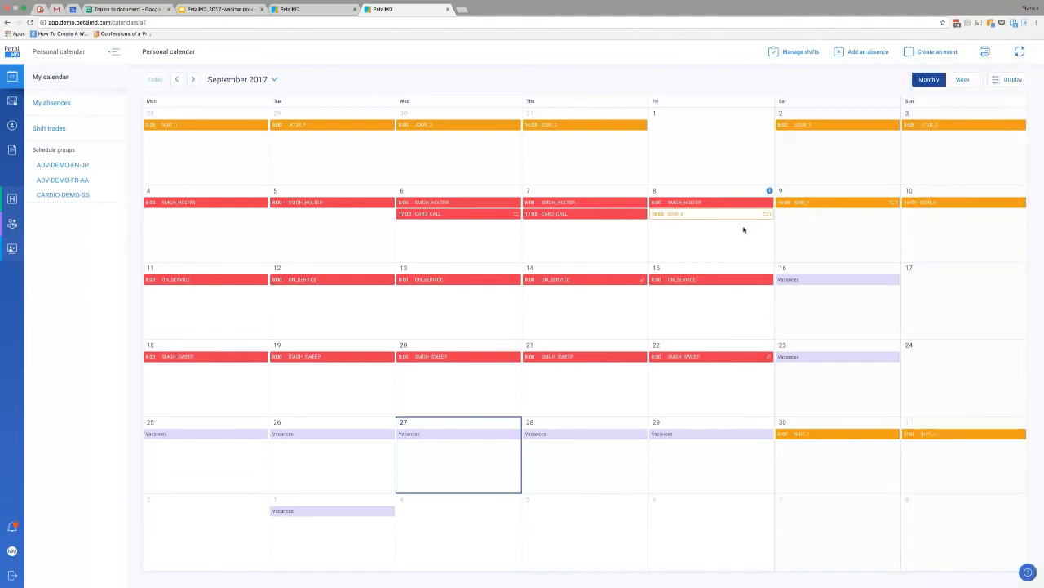
pyautogui.click(687, 217)
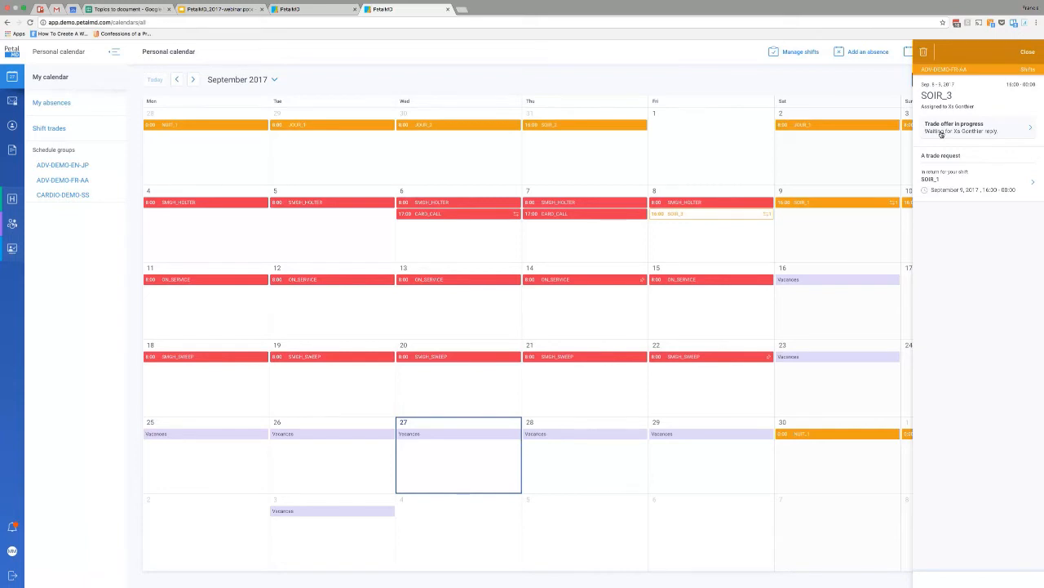
pyautogui.click(1027, 53)
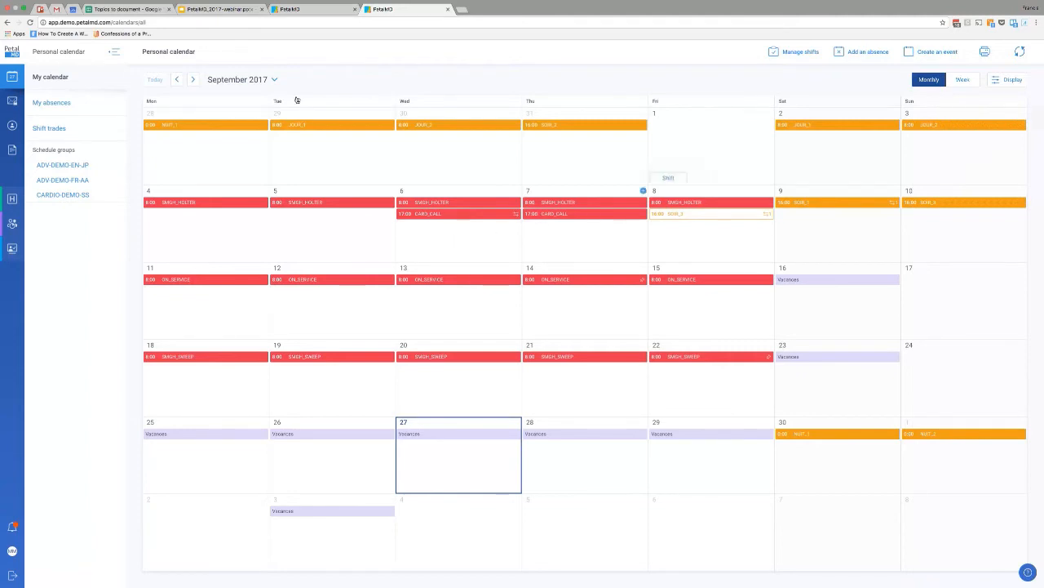
# Look at the month picker and the calendar synchronization options, closing both without changing anything.
pyautogui.click(275, 80)
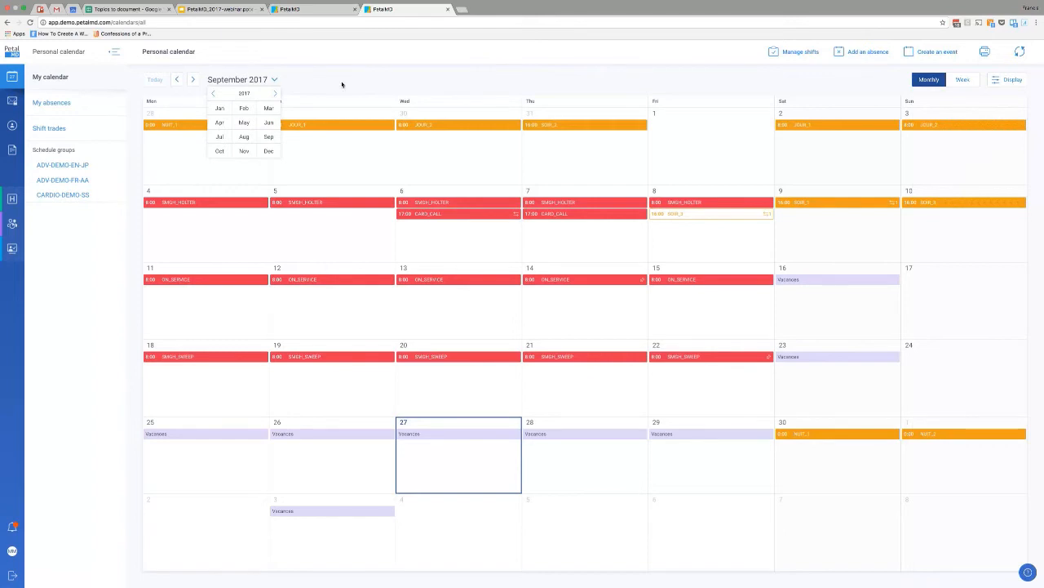
pyautogui.click(241, 80)
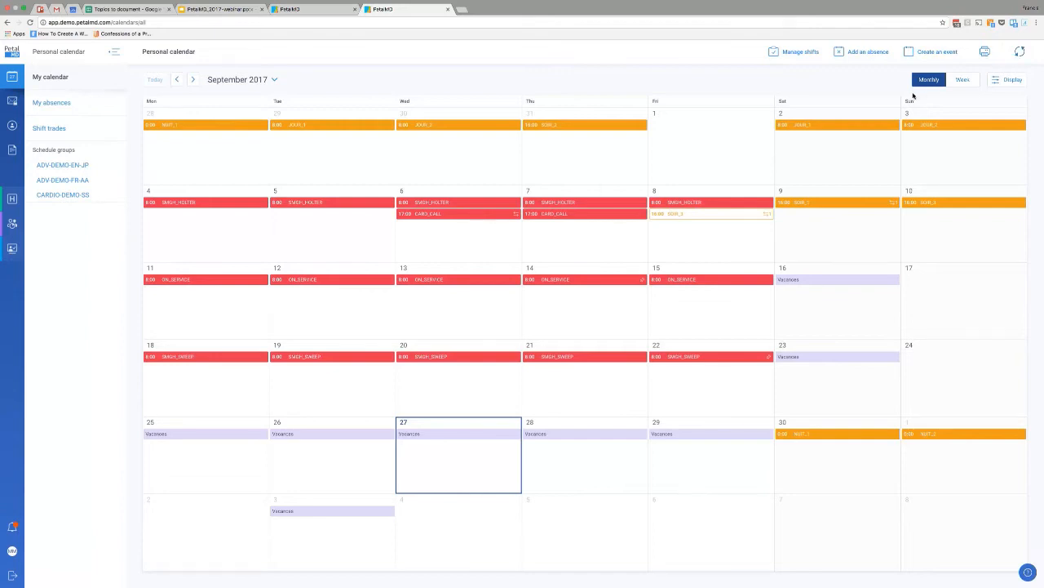
pyautogui.click(1021, 54)
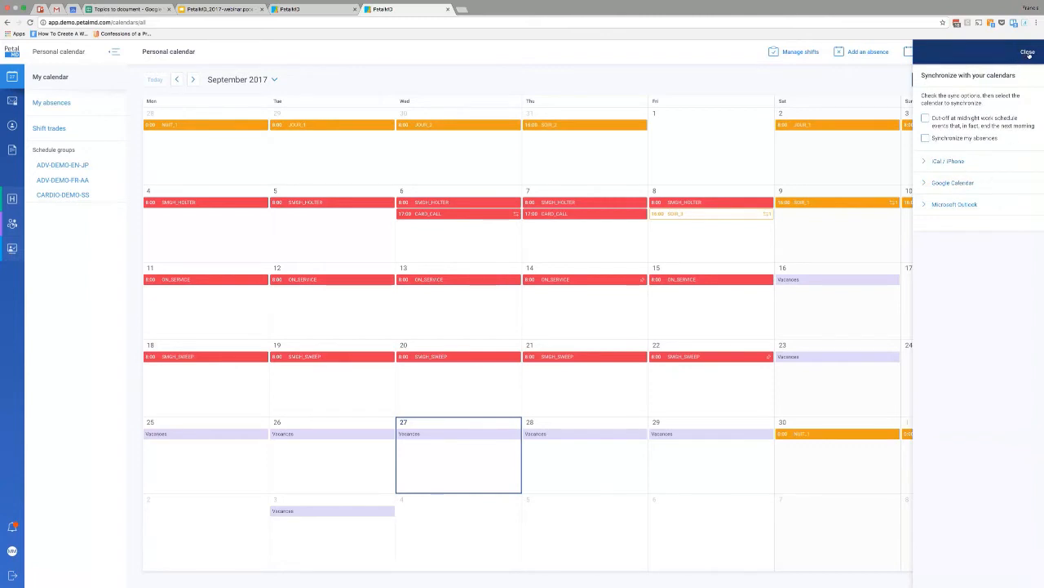
pyautogui.click(1027, 52)
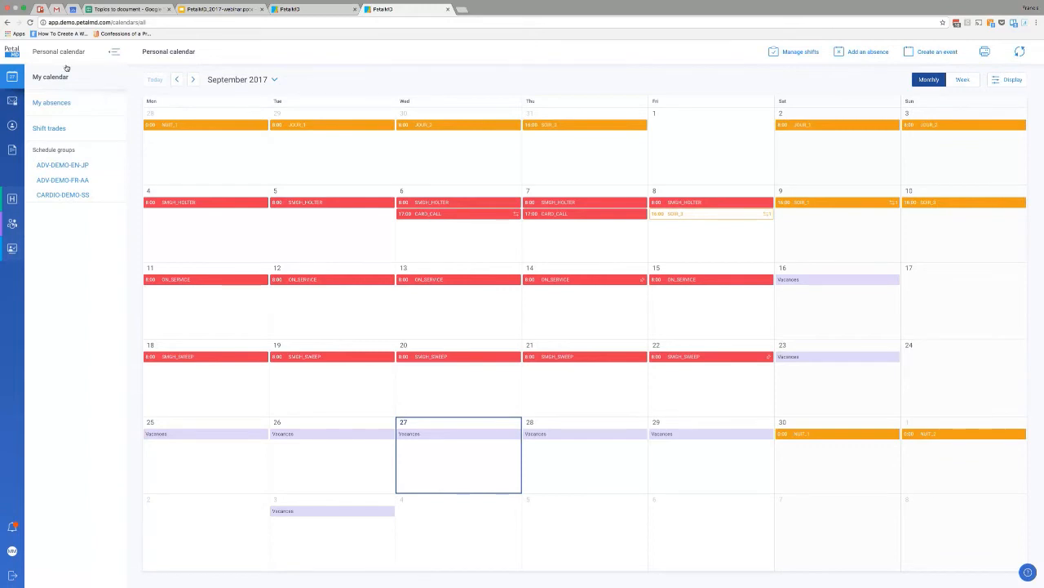
# Hide and restore the list of calendars, and view the CARDIO-DEMO-SS group calendar by shifts, by members and by month.
pyautogui.click(12, 76)
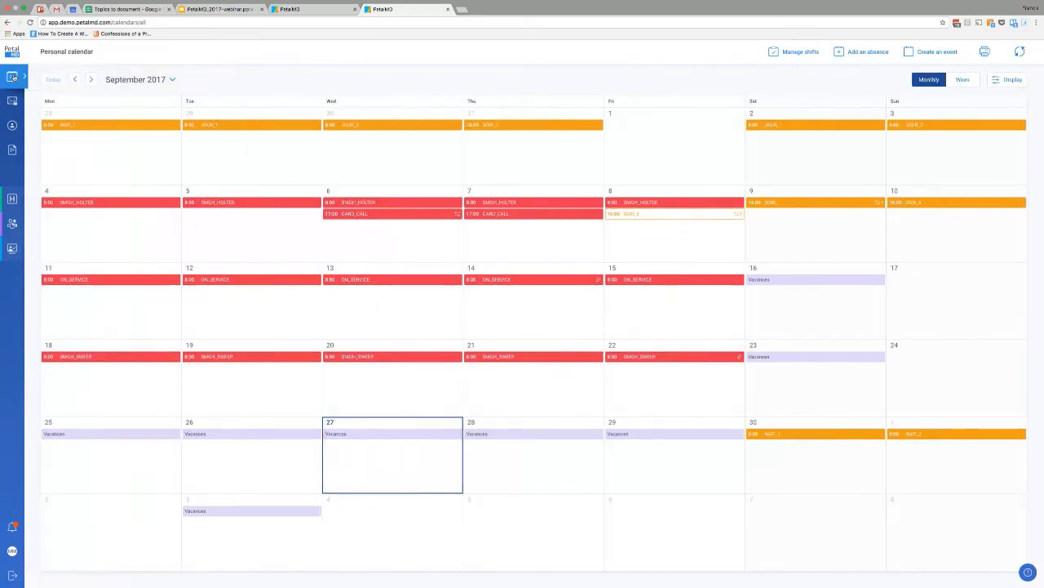
pyautogui.click(13, 75)
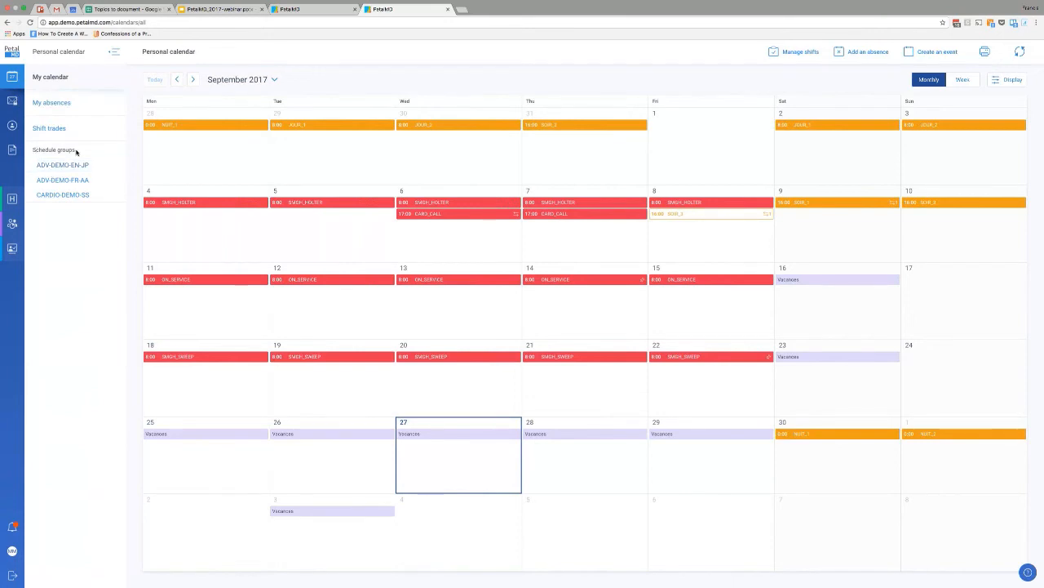
pyautogui.click(52, 196)
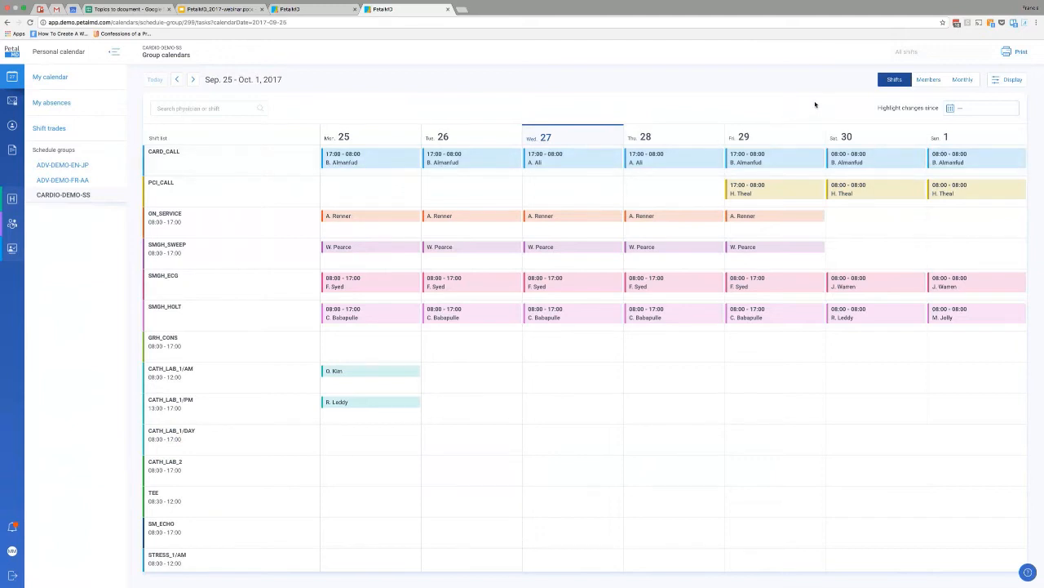
pyautogui.click(928, 80)
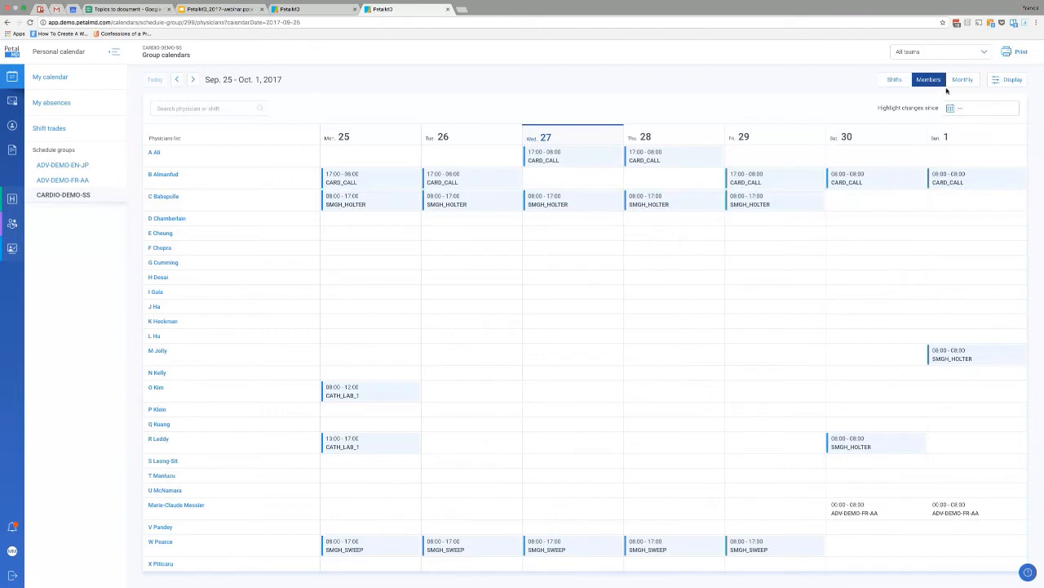
pyautogui.click(967, 81)
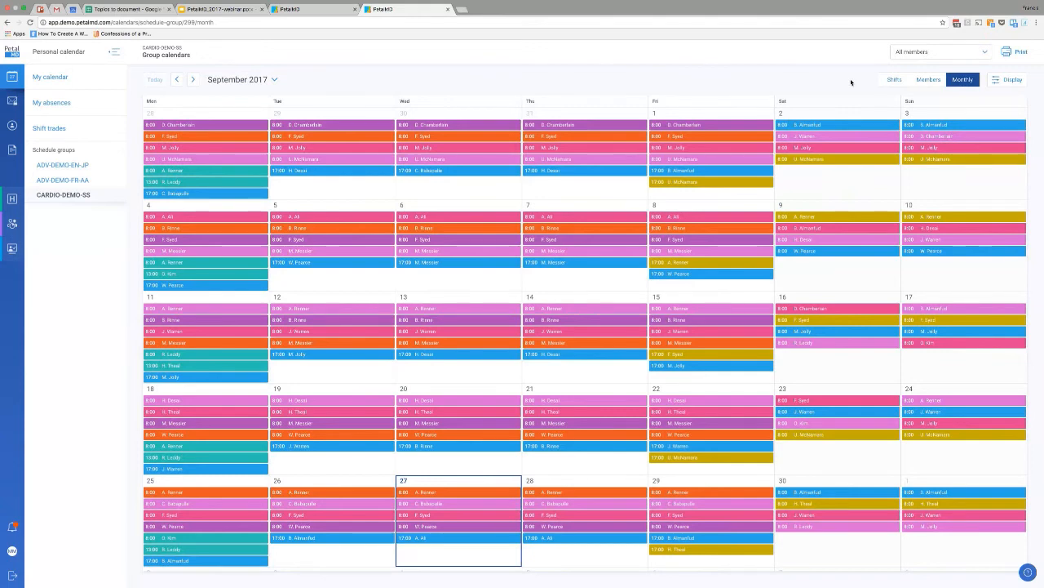
# Hide absences and the CARD_CALL, CATH_LAB_1, CATH_LAB_2 and GRH_CONS task types in the group calendar's display settings.
pyautogui.click(1009, 79)
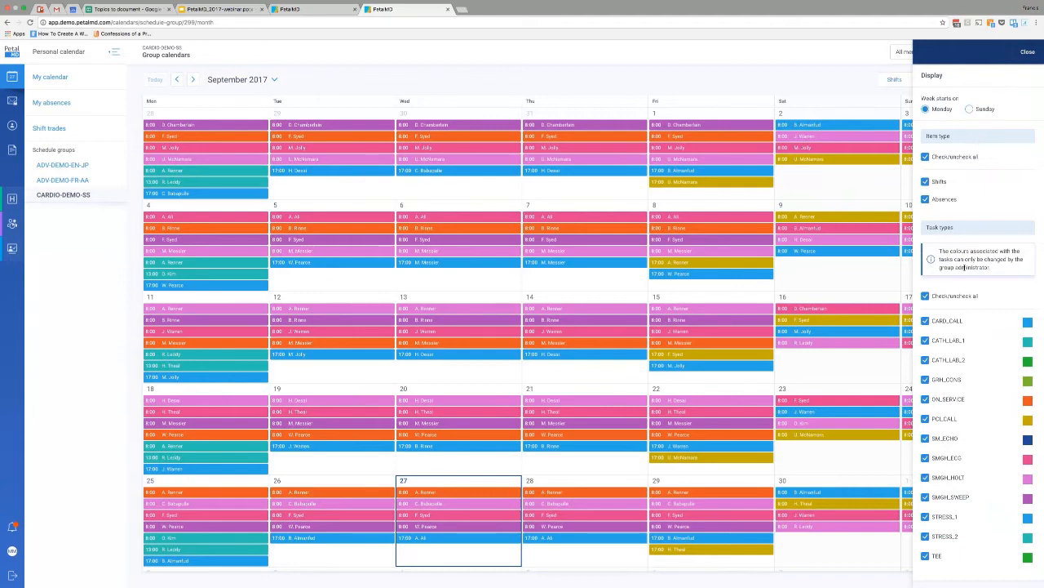
pyautogui.click(925, 199)
pyautogui.click(940, 324)
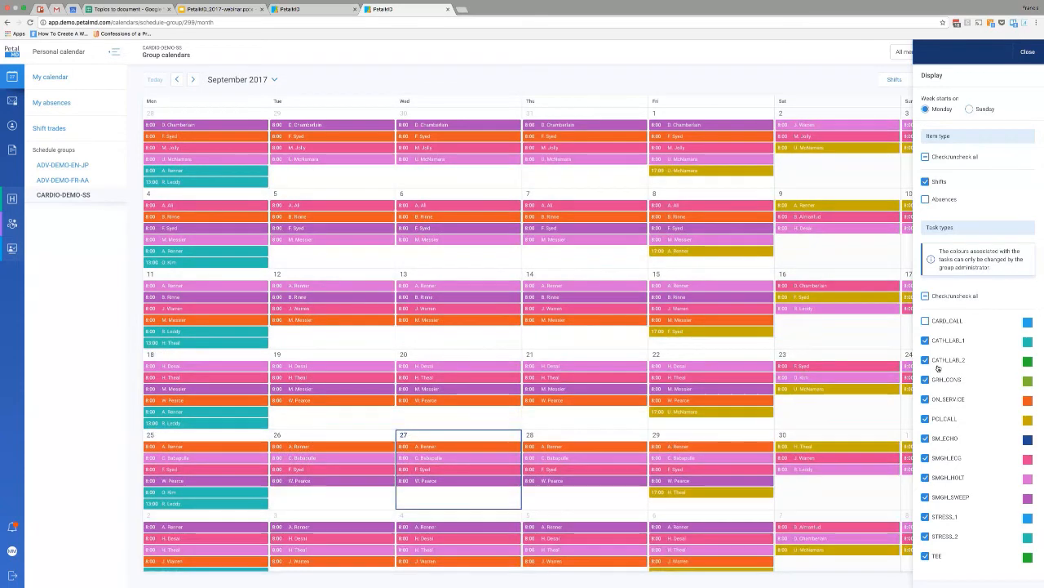
pyautogui.click(940, 341)
pyautogui.click(941, 363)
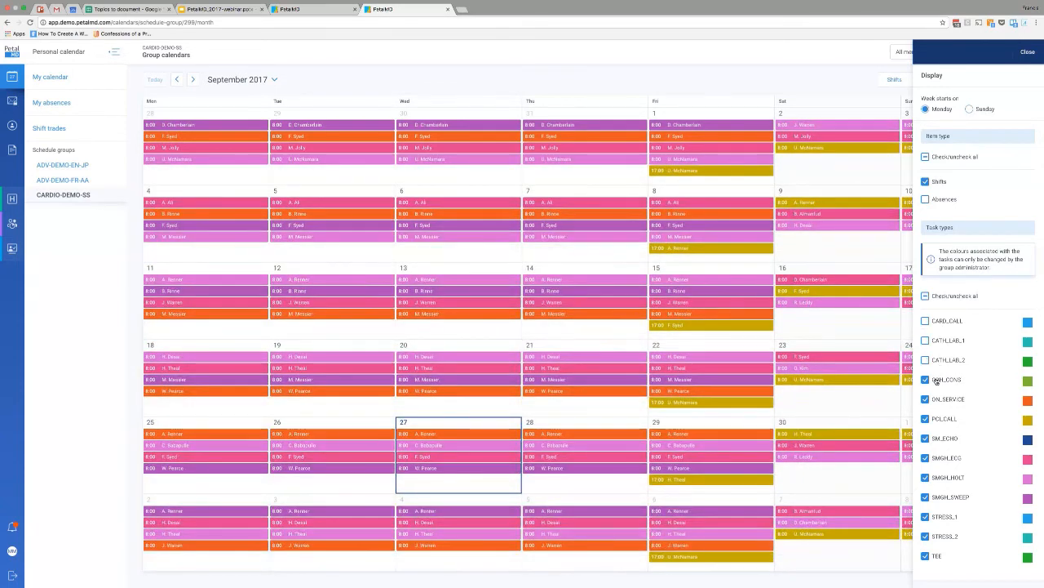
pyautogui.click(936, 381)
pyautogui.click(1028, 52)
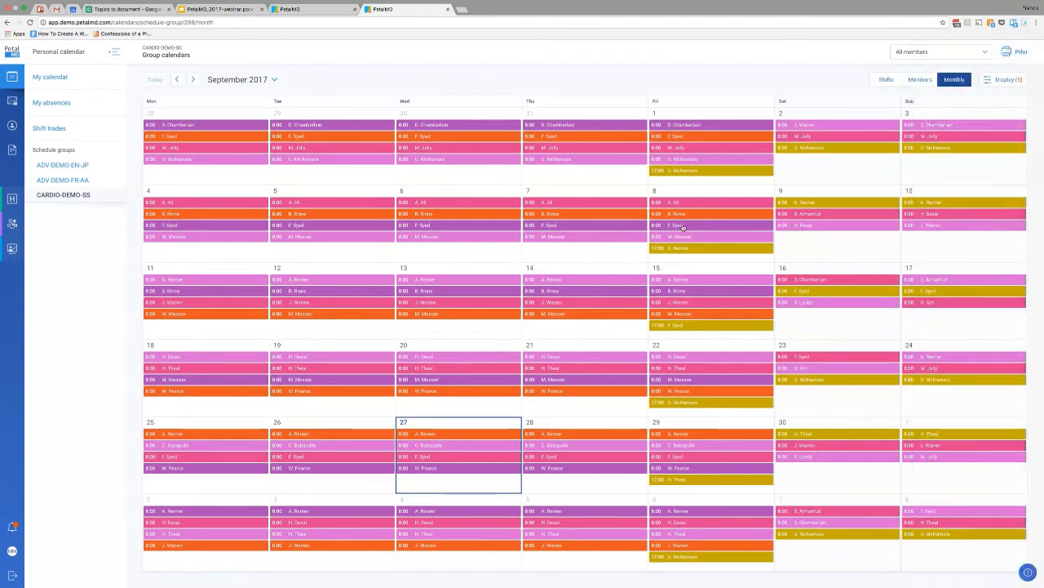
# Preview the details of several mid-September shifts in the group calendar and open the September 7 SMGH_HOLTER shift.
pyautogui.moveTo(614, 304)
pyautogui.moveTo(692, 316)
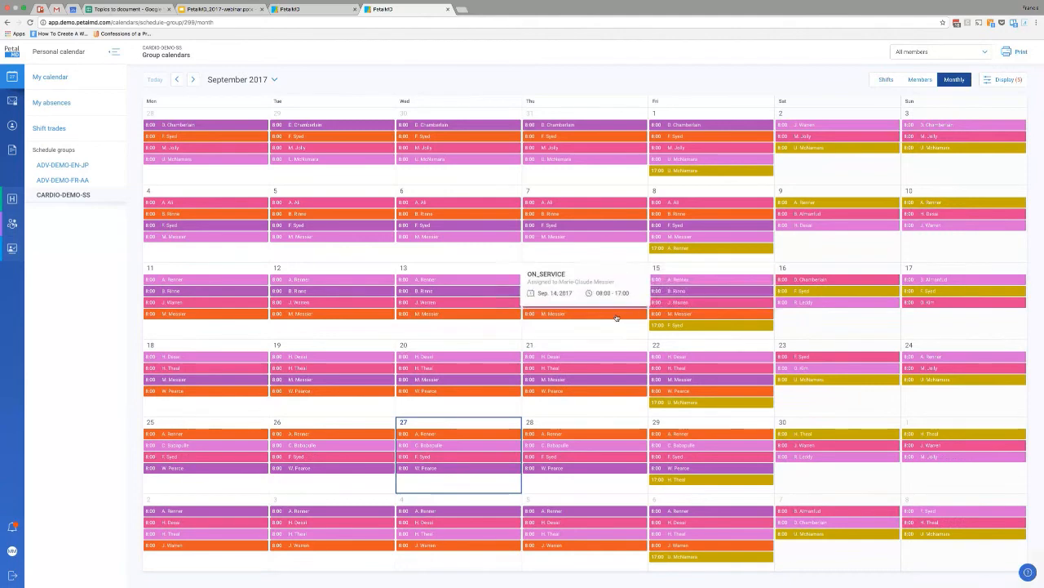
pyautogui.moveTo(498, 306)
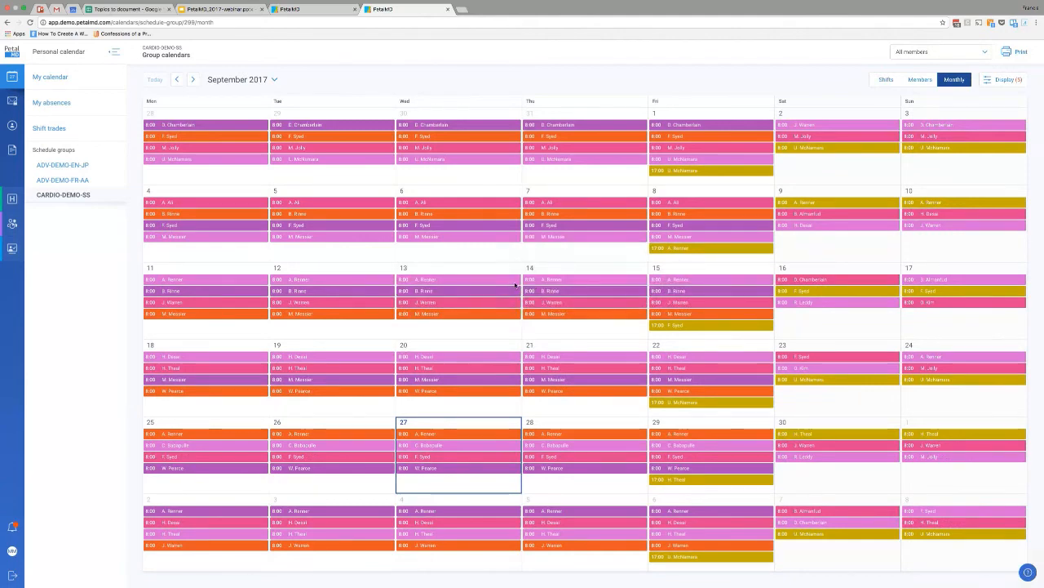
pyautogui.moveTo(510, 284)
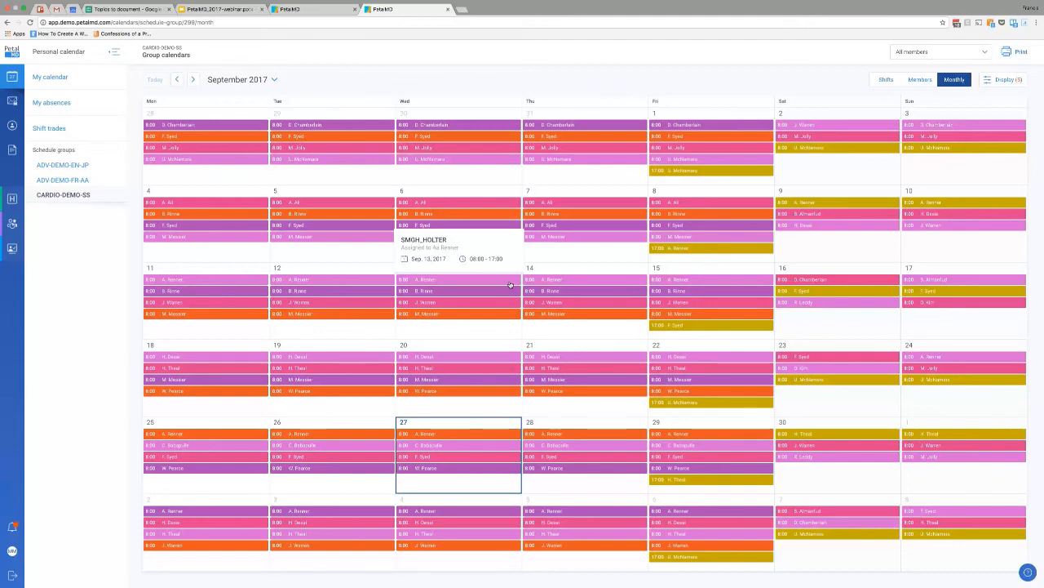
pyautogui.click(571, 237)
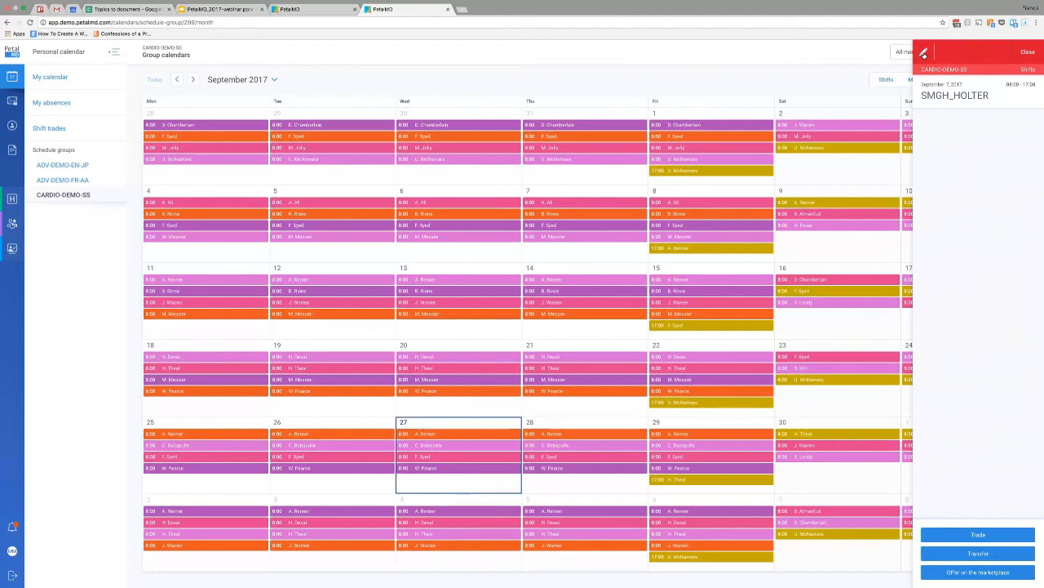
# Look at the annotation and comment fields for editing the September 7 SMGH_HOLTER shift, cancel, and close the shift's details.
pyautogui.click(924, 54)
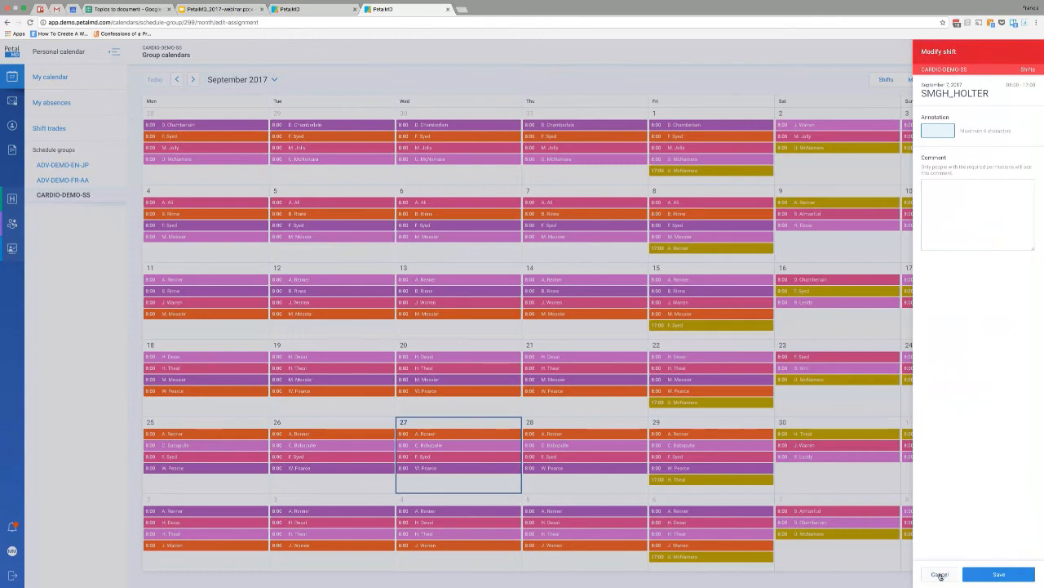
pyautogui.click(940, 574)
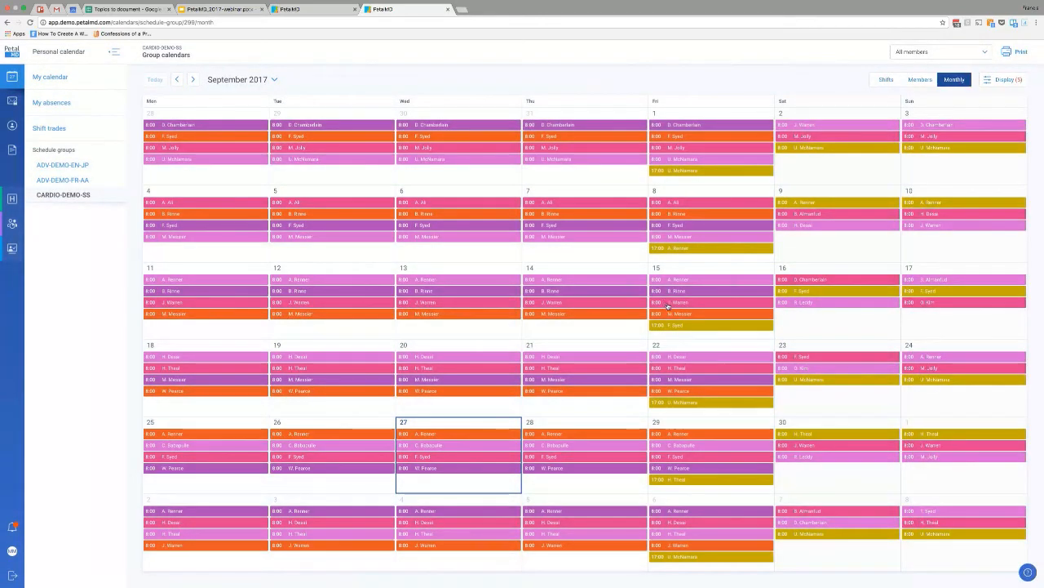
pyautogui.click(670, 244)
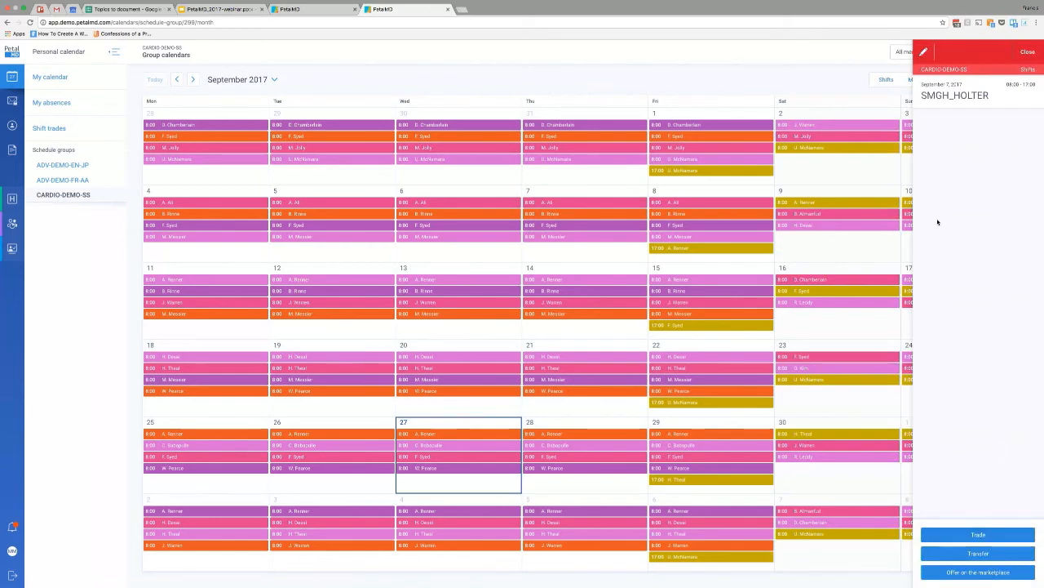
pyautogui.click(1028, 53)
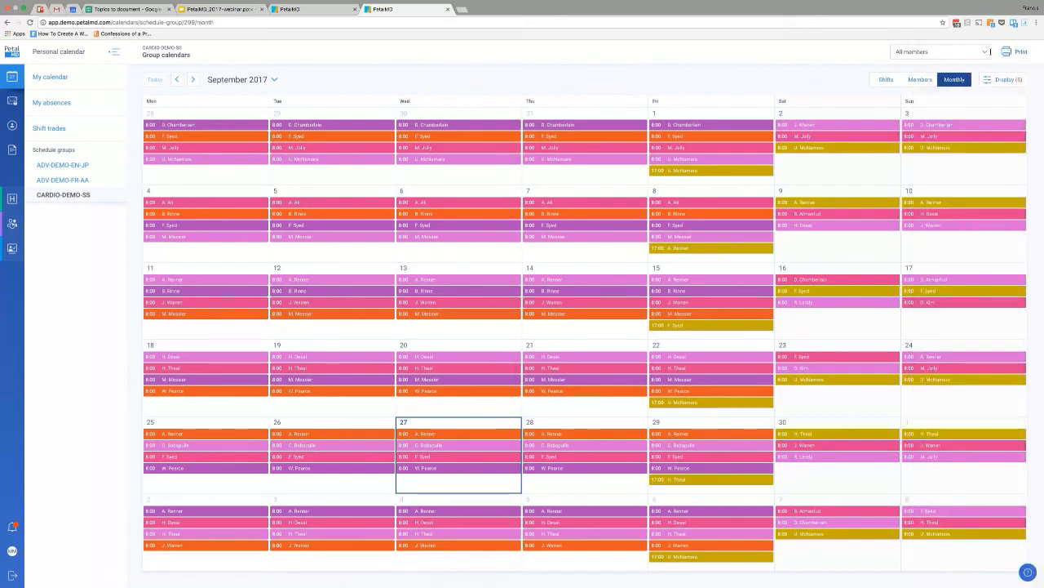
# Filter the group calendar to a single member and view the details of that member's September 3 SMGH_HOLTER and September 16 SMGH_ECG shifts.
pyautogui.click(986, 53)
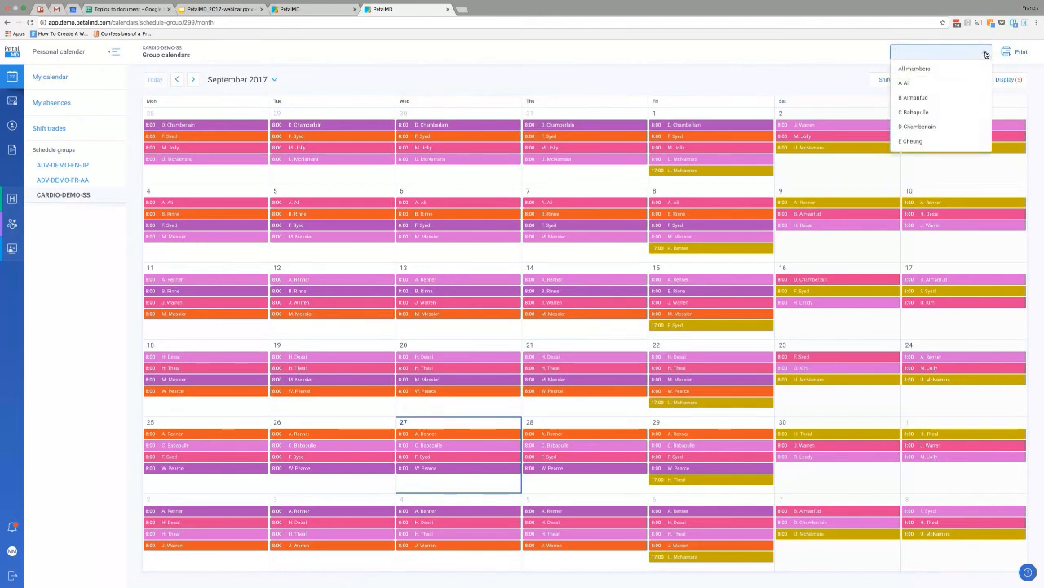
pyautogui.click(919, 128)
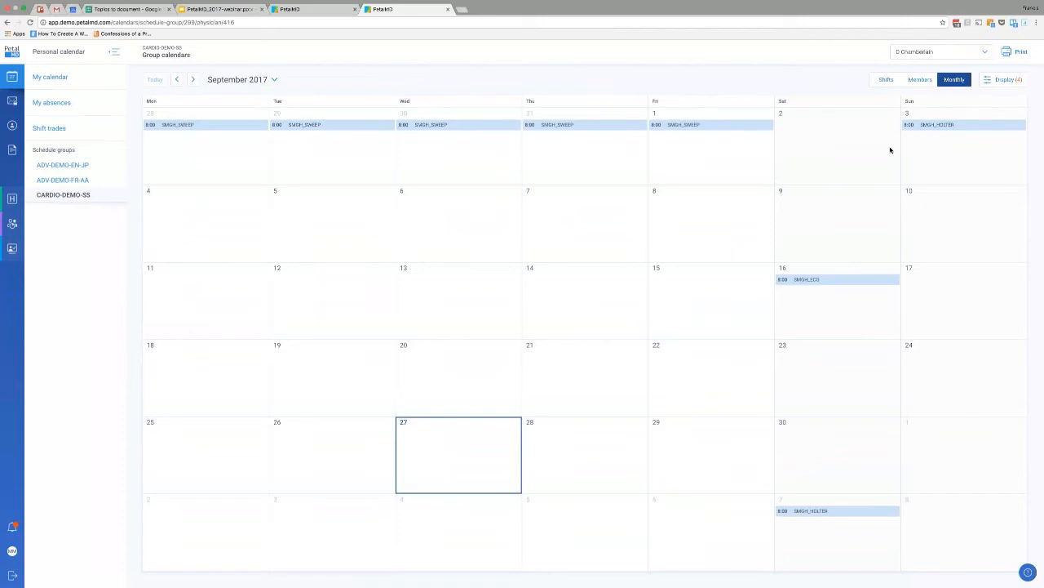
pyautogui.click(923, 127)
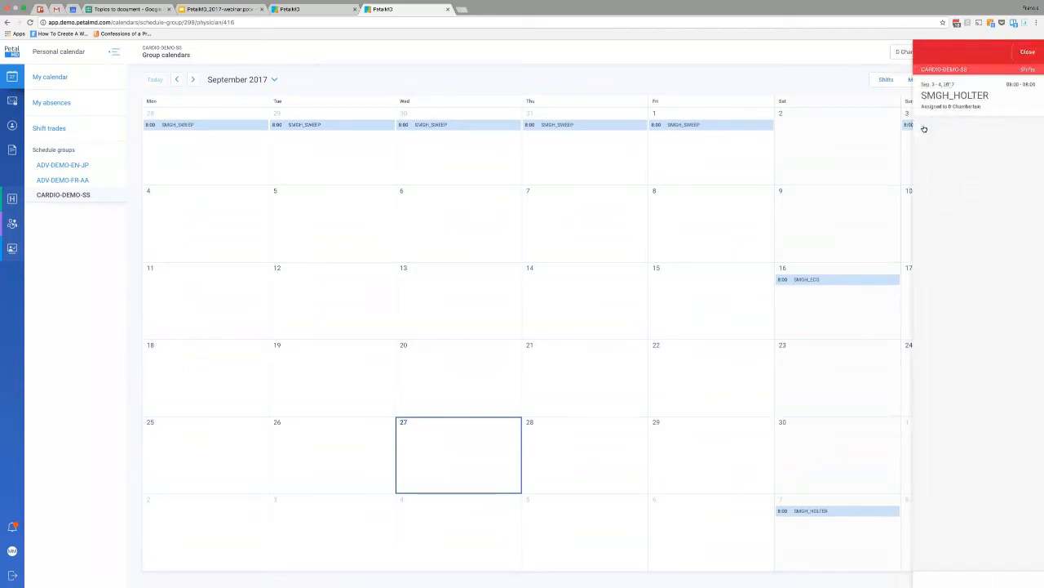
pyautogui.click(1028, 52)
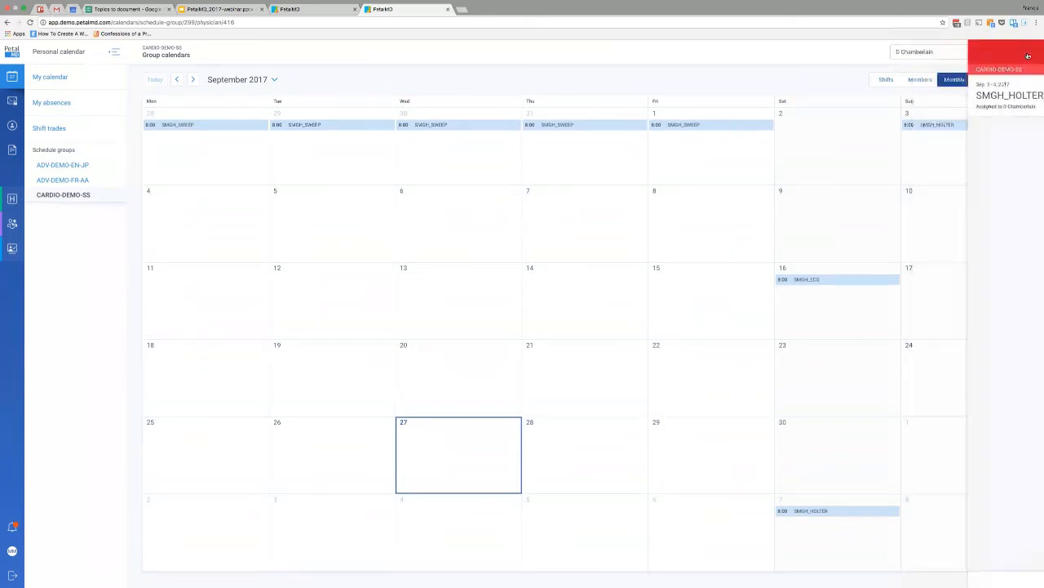
pyautogui.click(810, 281)
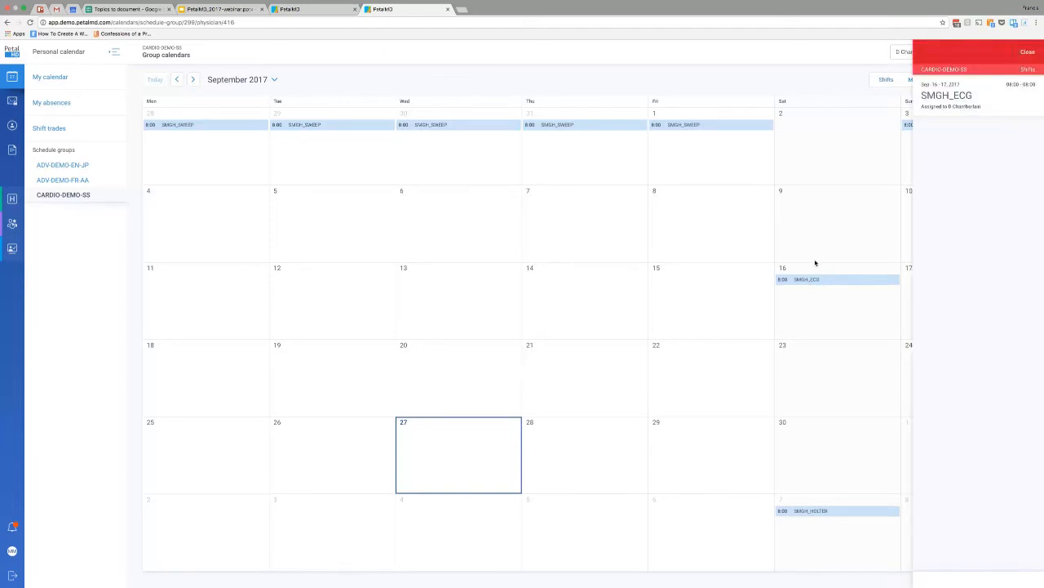
pyautogui.click(815, 263)
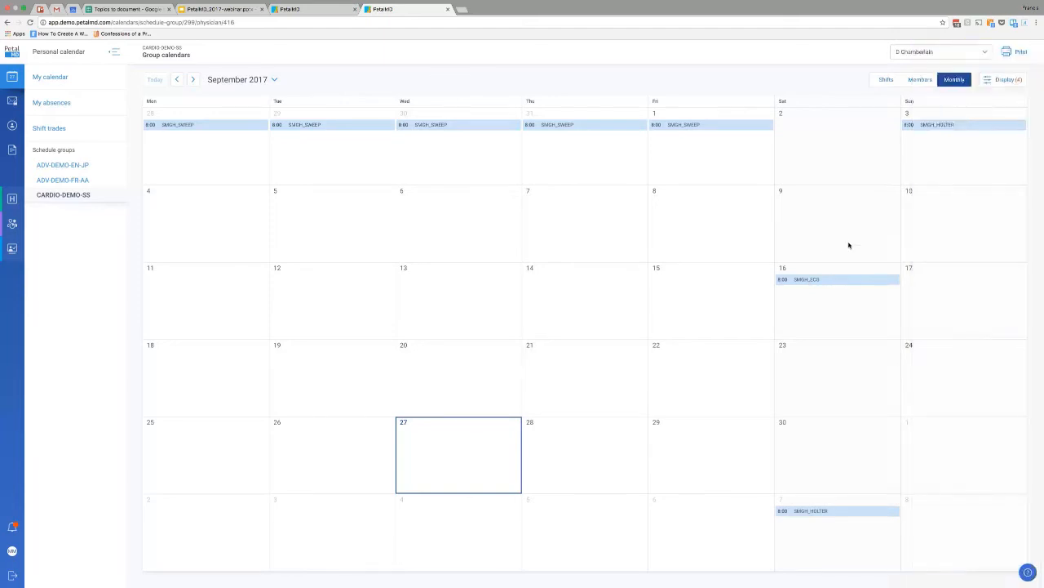
# Look at the work schedule print-out settings and their advanced options, and cancel without printing.
pyautogui.click(1019, 53)
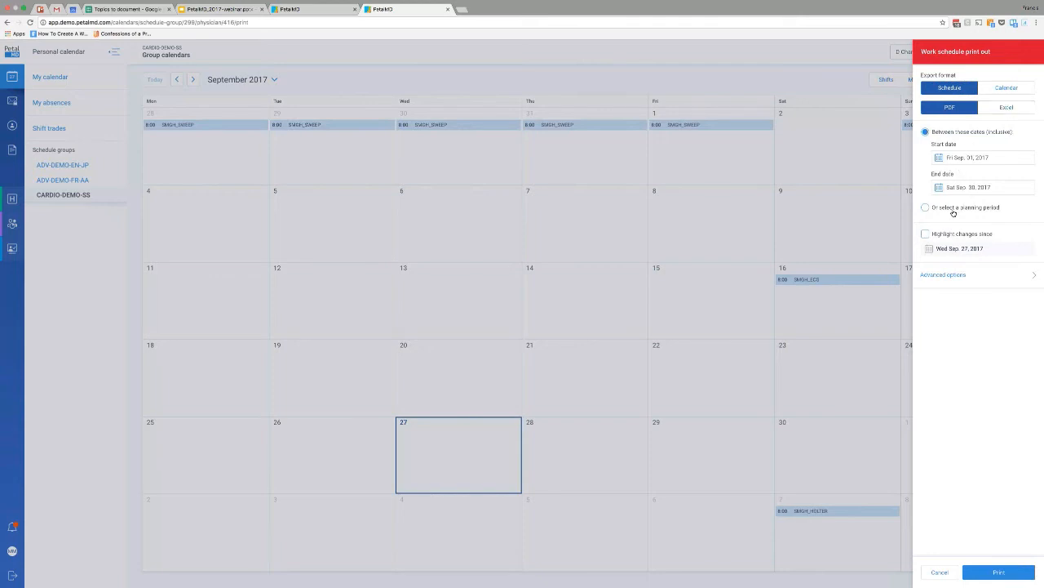
pyautogui.click(960, 276)
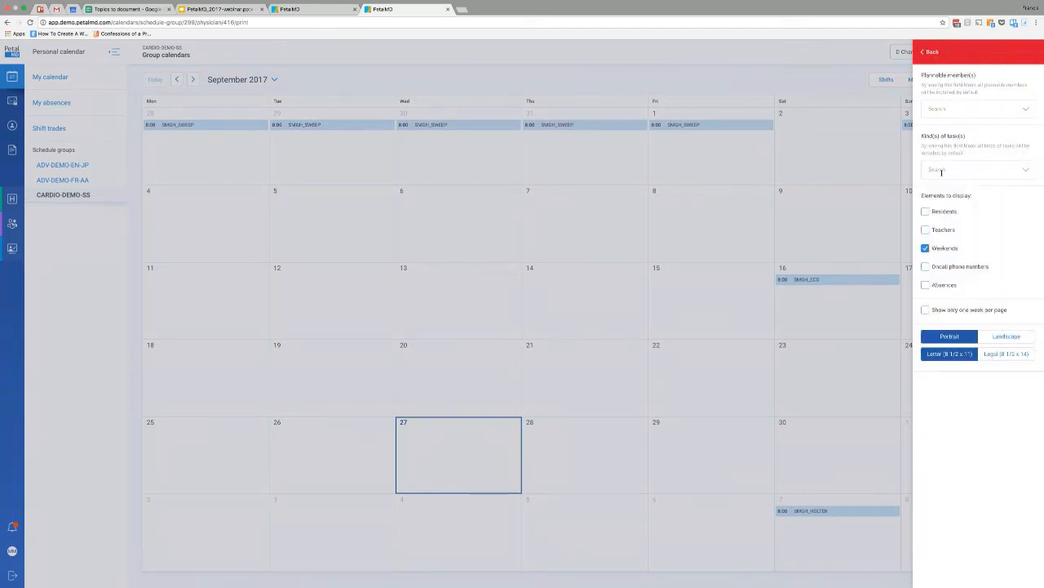
pyautogui.click(930, 51)
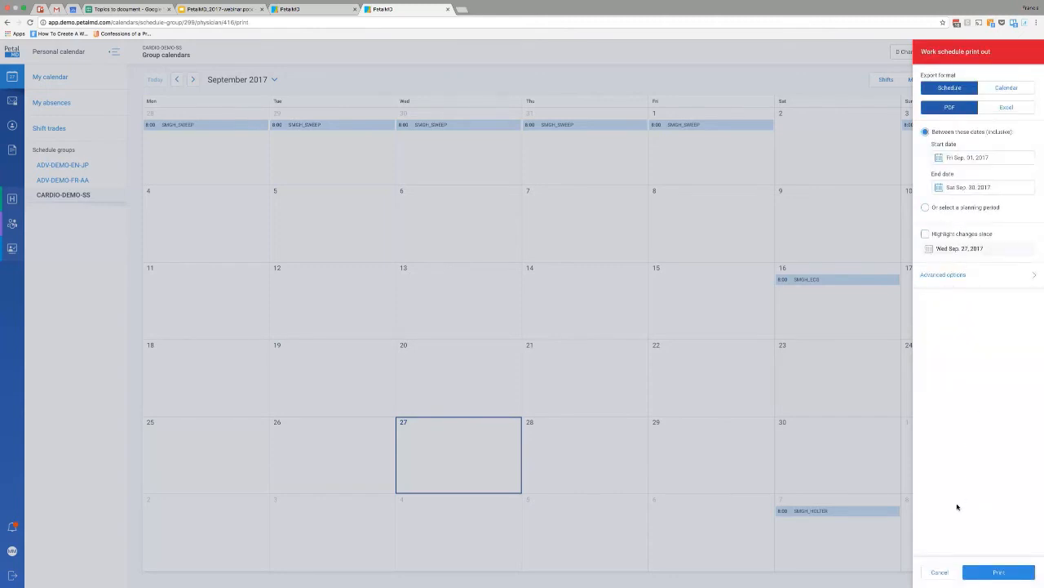
pyautogui.click(940, 572)
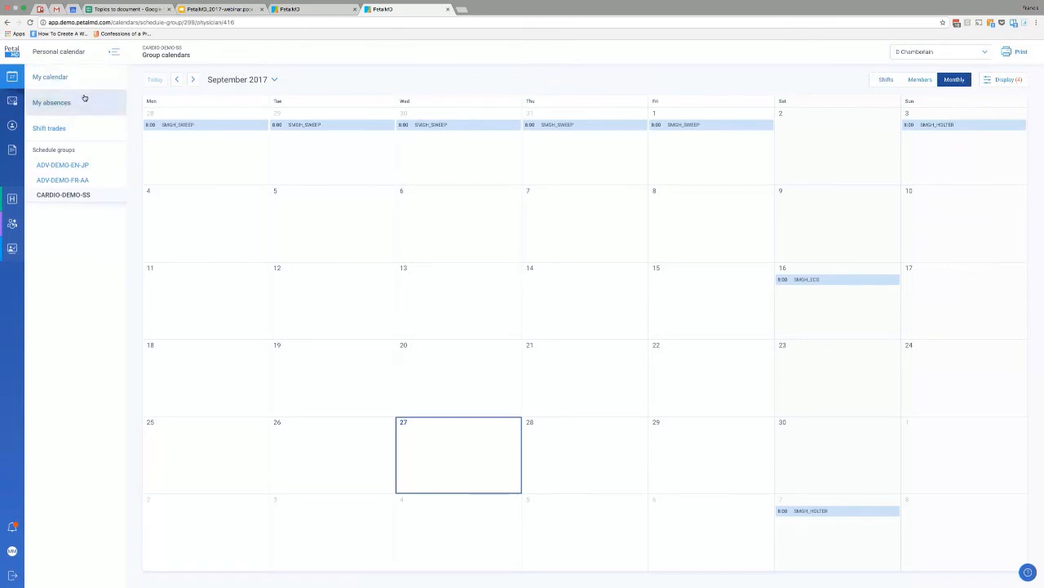
# Open the personal absence entry calendar and select all Fridays of September 2017, from the 1st to the 29th.
pyautogui.click(18, 82)
pyautogui.click(18, 82)
pyautogui.click(51, 103)
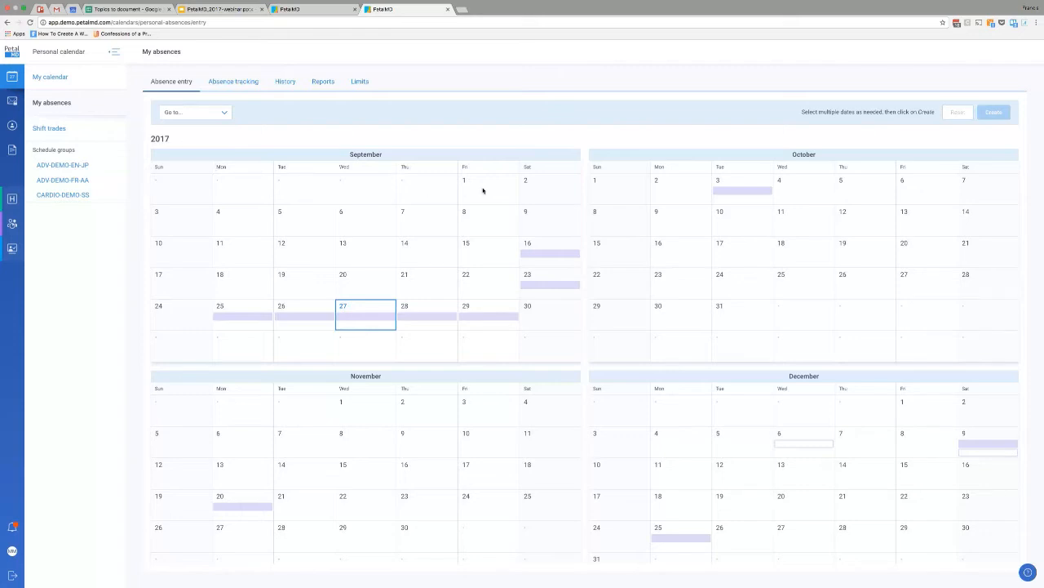
pyautogui.moveTo(482, 196); pyautogui.dragTo(489, 309)
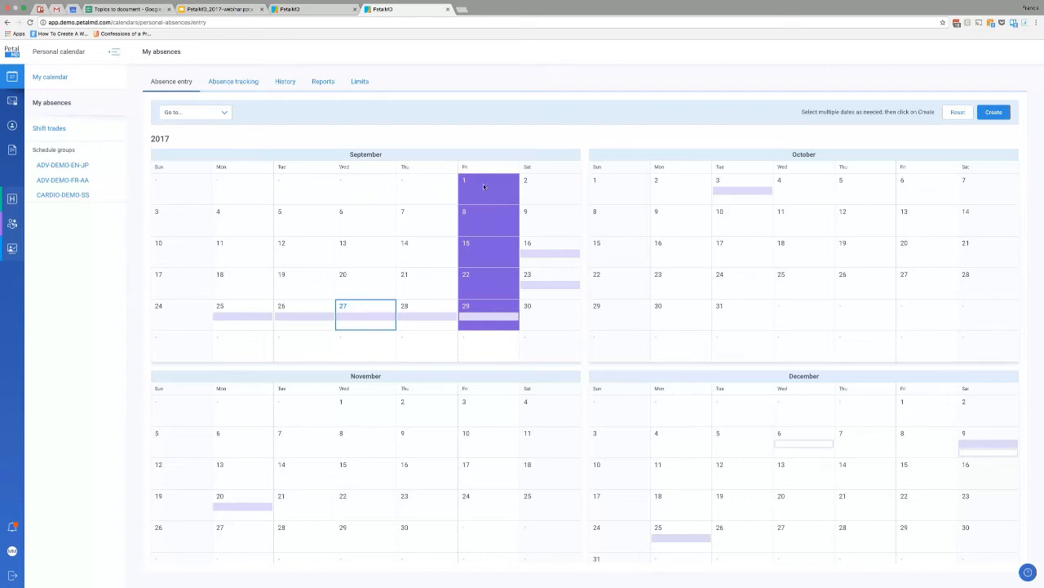
# Add the November Fridays from the 3rd to the 24th and the whole range November 26 to December 31 to the absence selection.
pyautogui.scroll(-1, 481, 186)
pyautogui.scroll(1, 477, 185)
pyautogui.scroll(-2, 482, 433)
pyautogui.moveTo(482, 365); pyautogui.dragTo(481, 492)
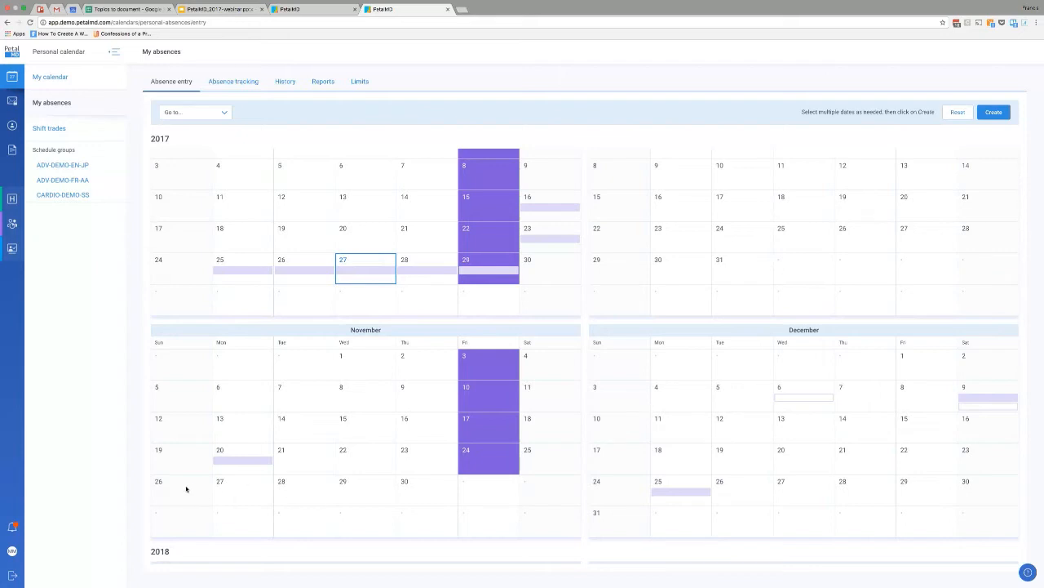
pyautogui.moveTo(174, 488); pyautogui.dragTo(453, 487)
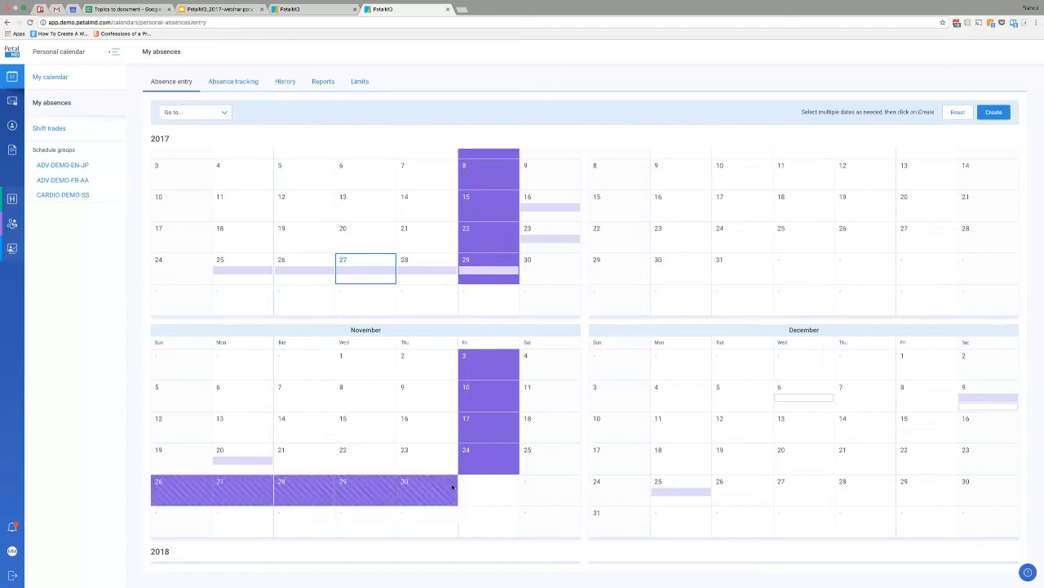
pyautogui.moveTo(597, 489)
pyautogui.mouseDown()
pyautogui.moveTo(660, 491)
pyautogui.moveTo(618, 522)
pyautogui.mouseUp()
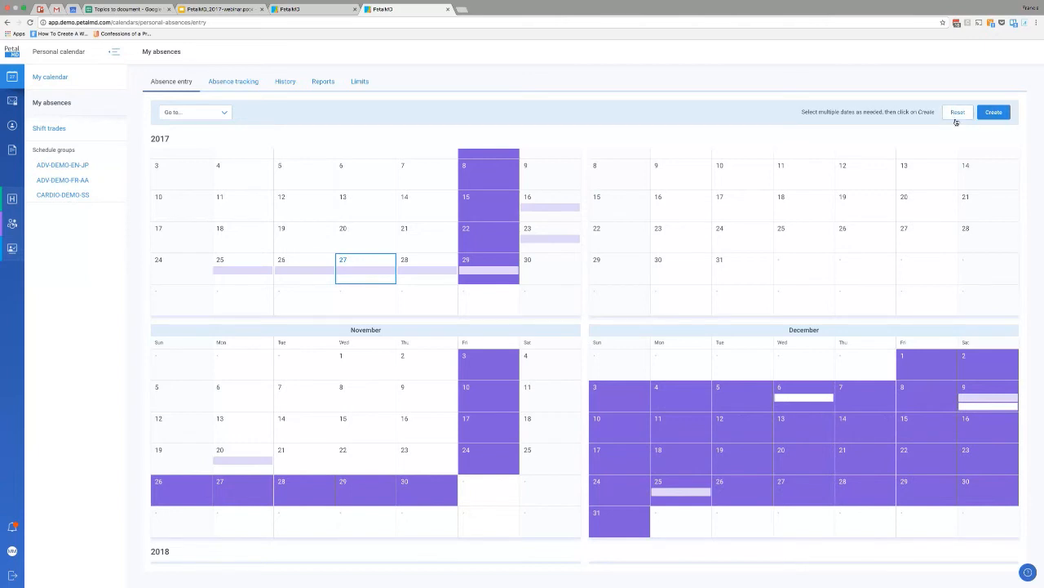
# Open the absence entry form for the selected dates and review its list of start and end dates.
pyautogui.click(995, 115)
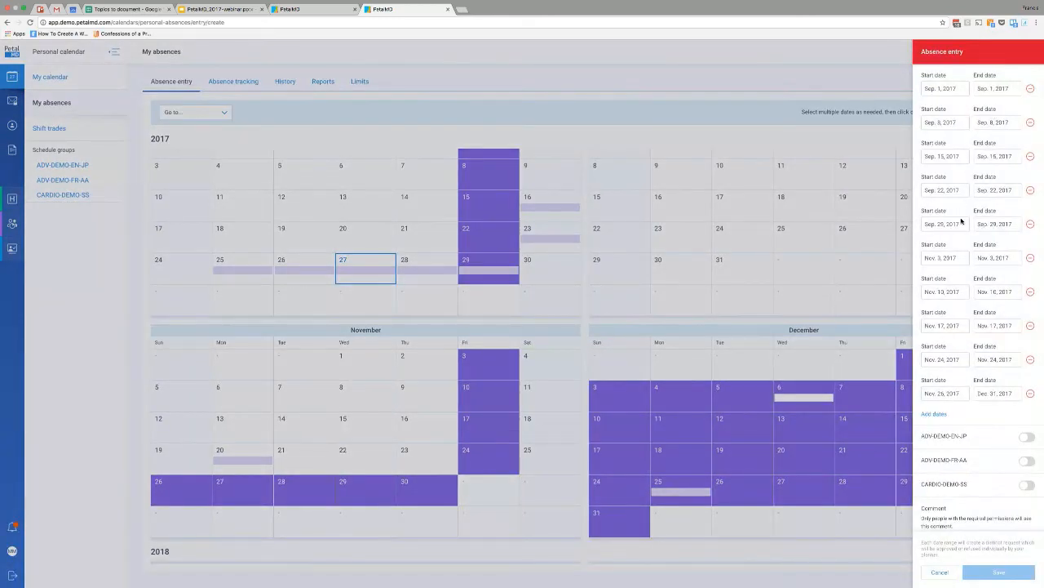
pyautogui.scroll(-2, 956, 261)
pyautogui.scroll(2, 962, 297)
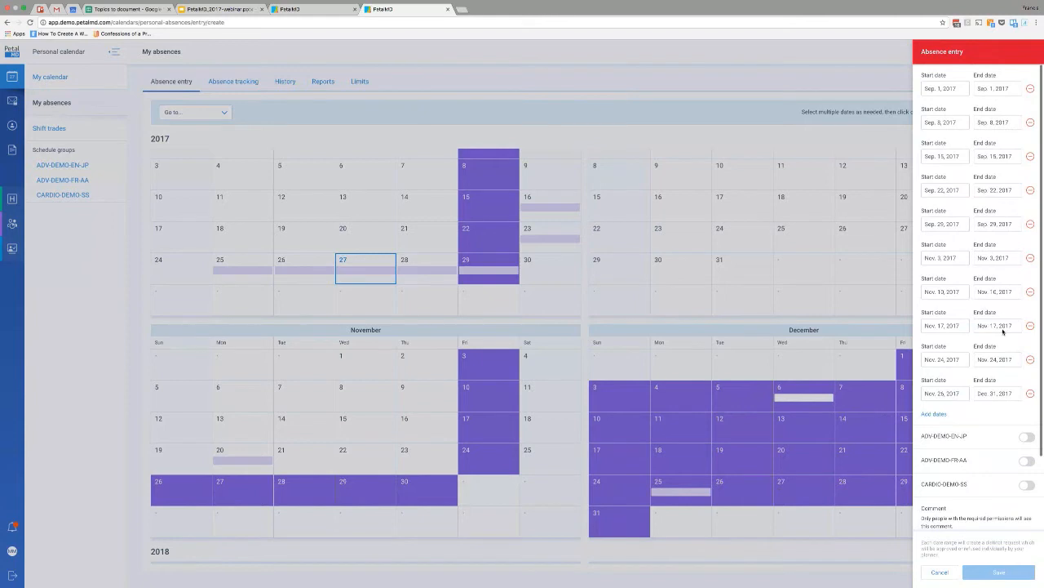
pyautogui.scroll(-1, 1004, 331)
pyautogui.scroll(1, 1033, 238)
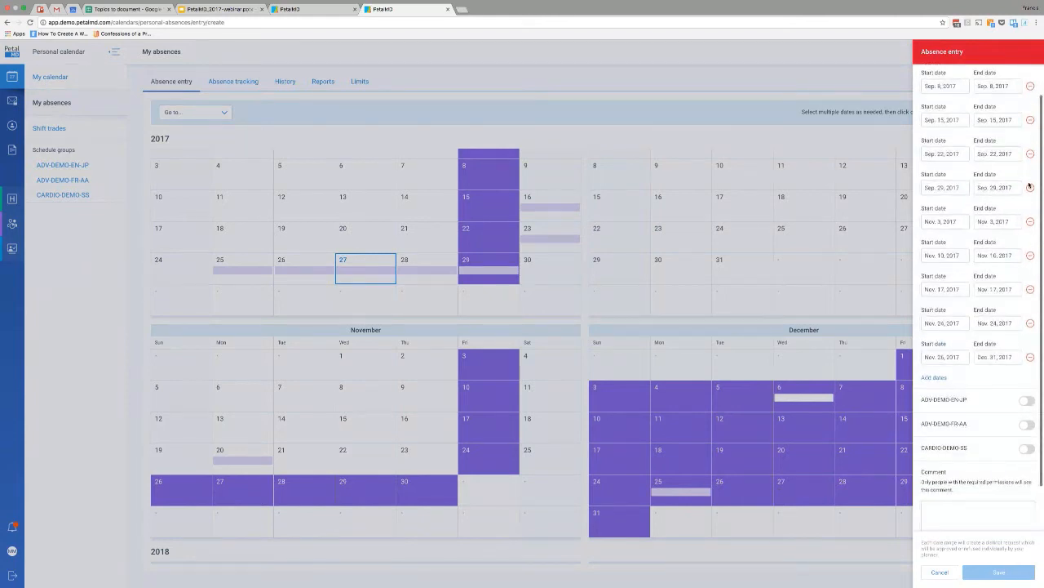
pyautogui.scroll(1, 1031, 165)
pyautogui.scroll(-1, 1031, 163)
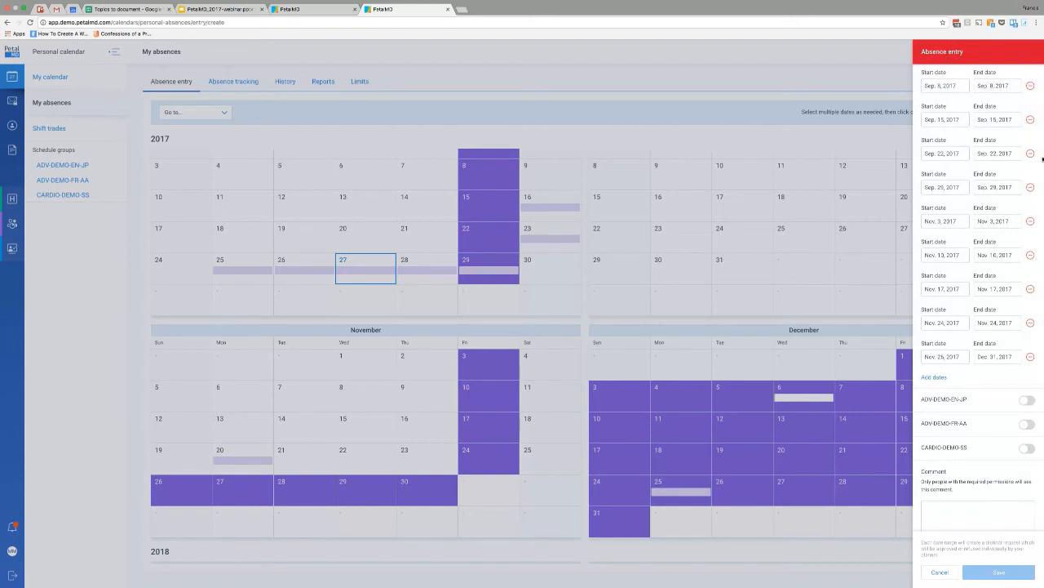
pyautogui.scroll(-3, 952, 401)
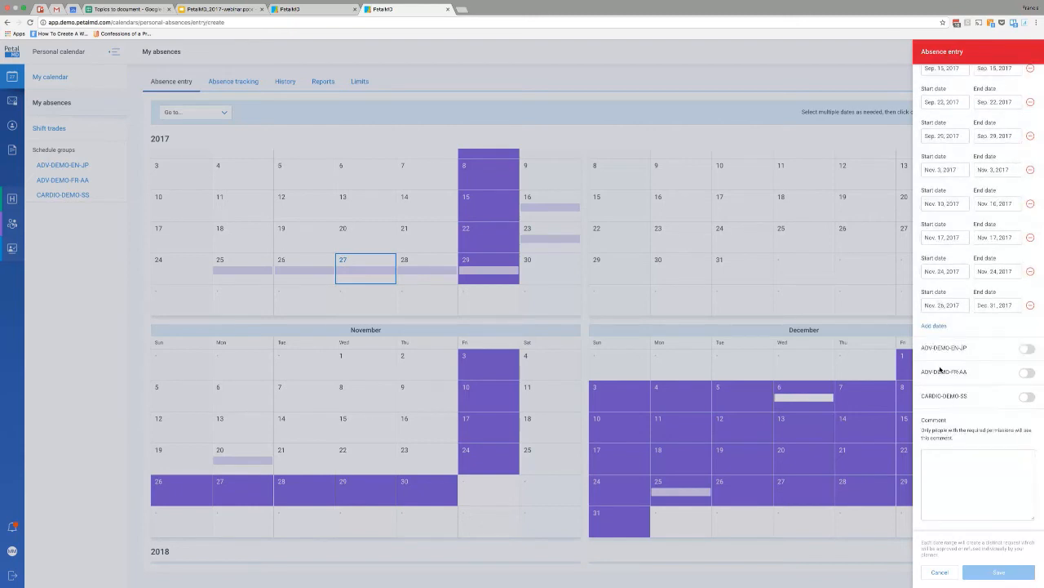
# Fill in the absence entry for ADV-DEMO-EN-JP and CARDIO-DEMO-SS with the Conference category, and cancel it without saving.
pyautogui.click(1026, 348)
pyautogui.scroll(-3, 1025, 348)
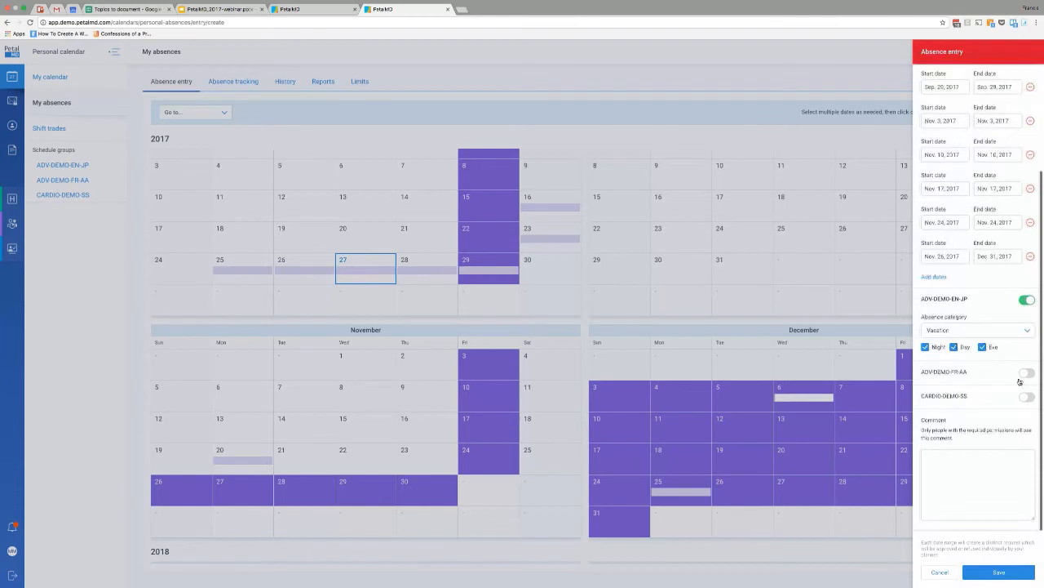
pyautogui.click(1027, 396)
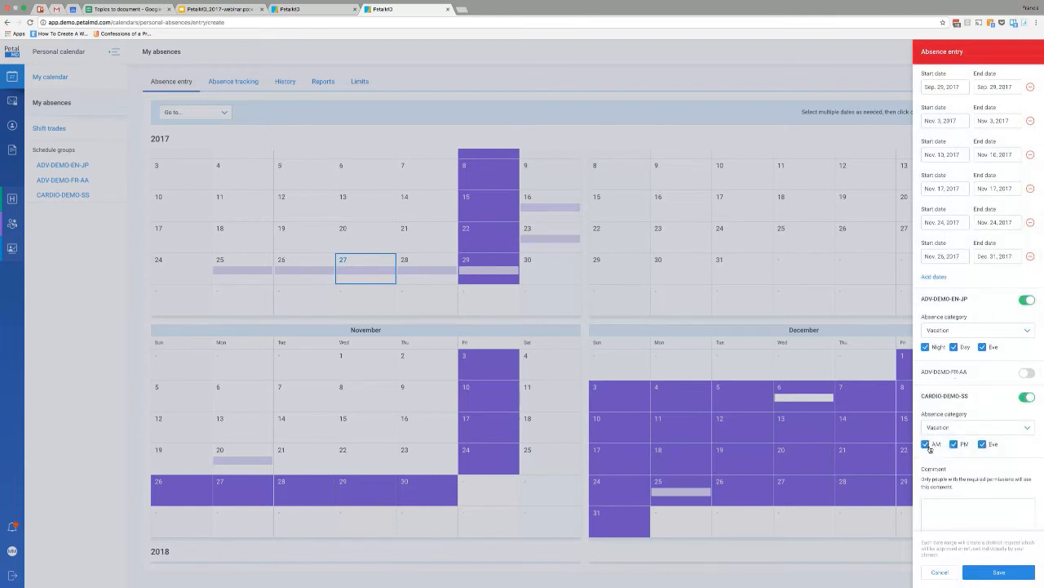
pyautogui.click(956, 331)
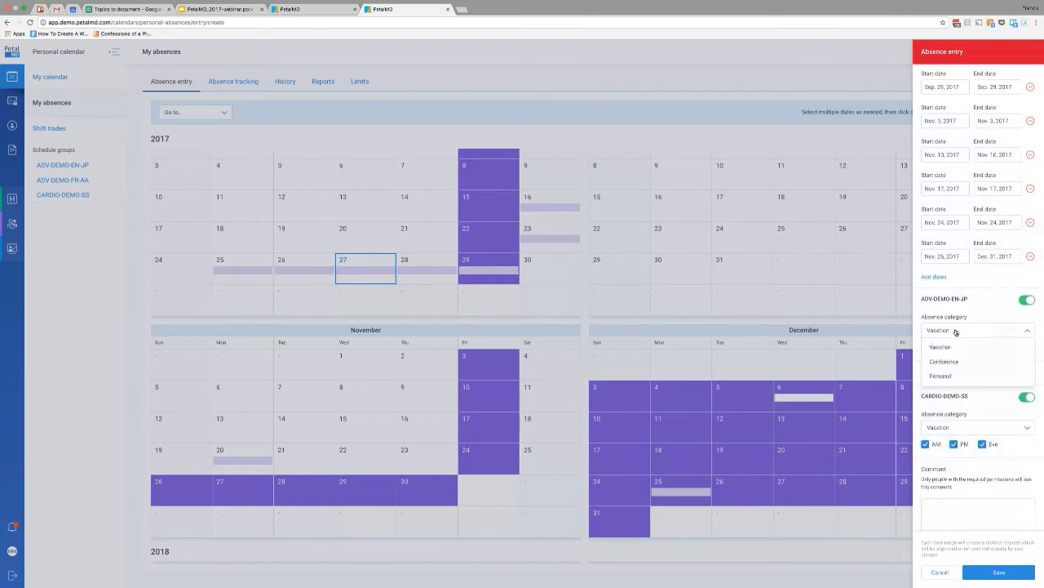
pyautogui.click(951, 362)
pyautogui.click(943, 431)
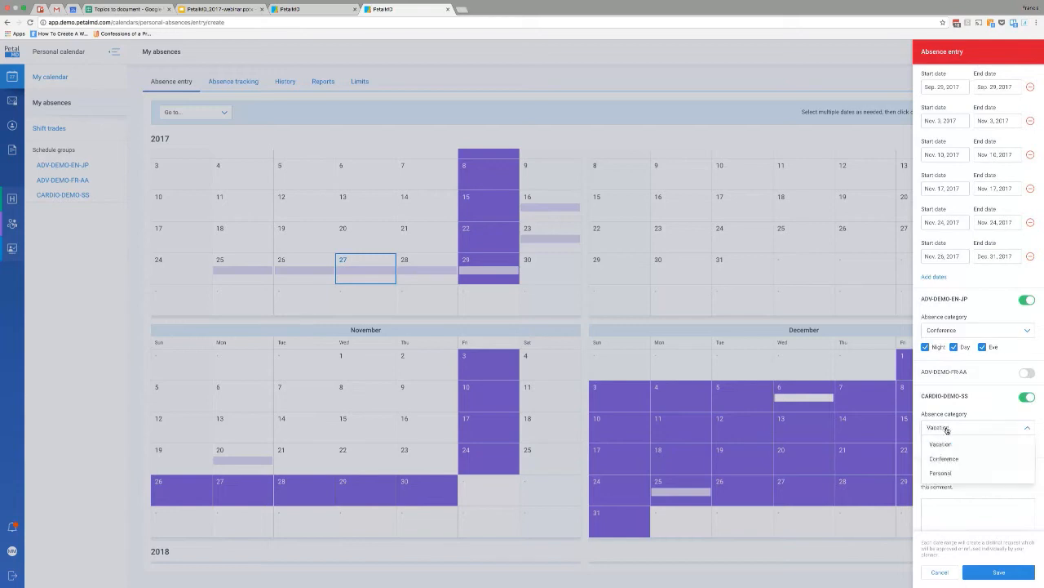
pyautogui.click(957, 462)
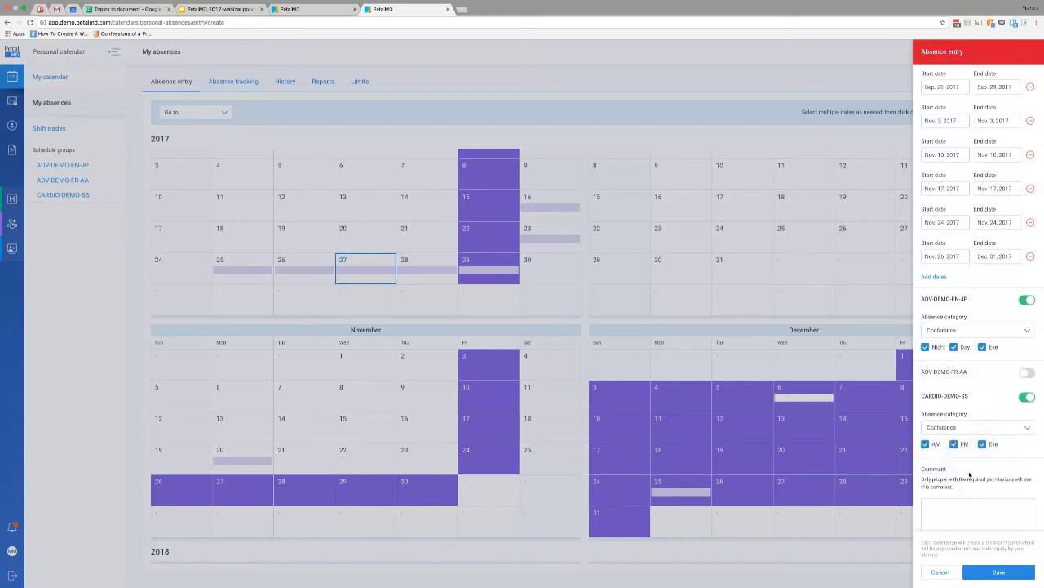
pyautogui.scroll(-2, 967, 375)
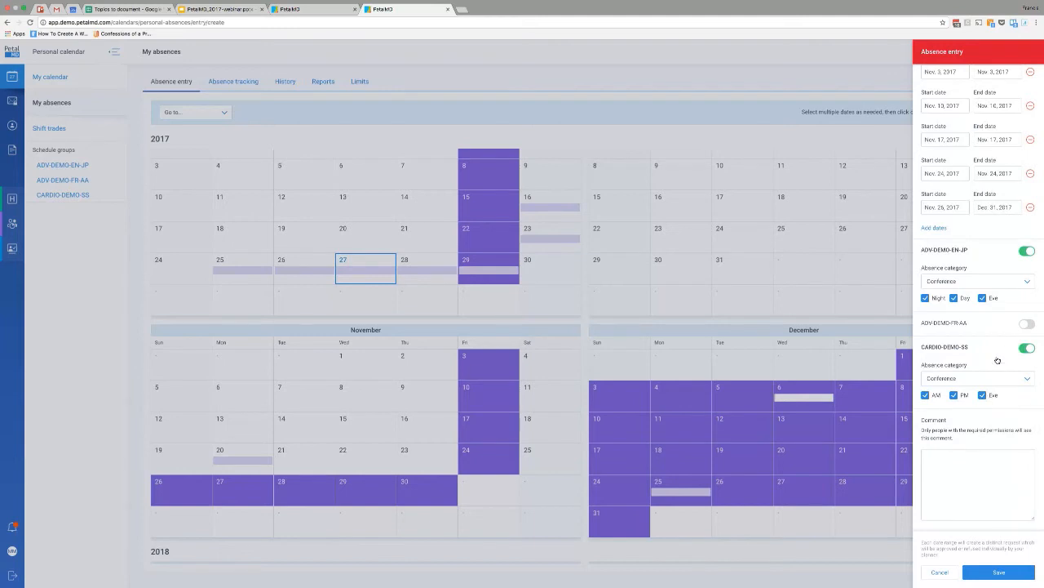
pyautogui.click(970, 493)
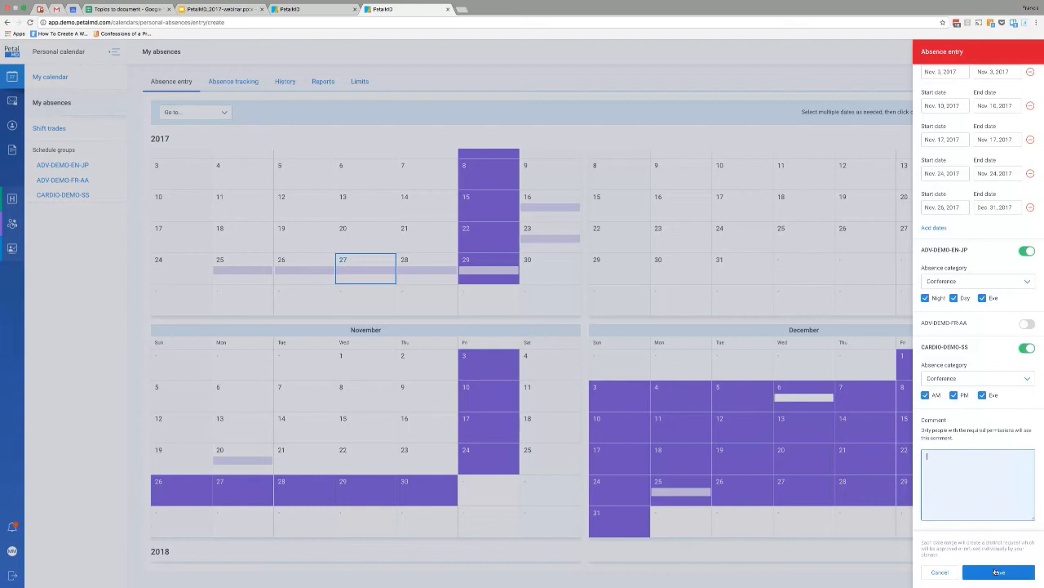
pyautogui.click(945, 573)
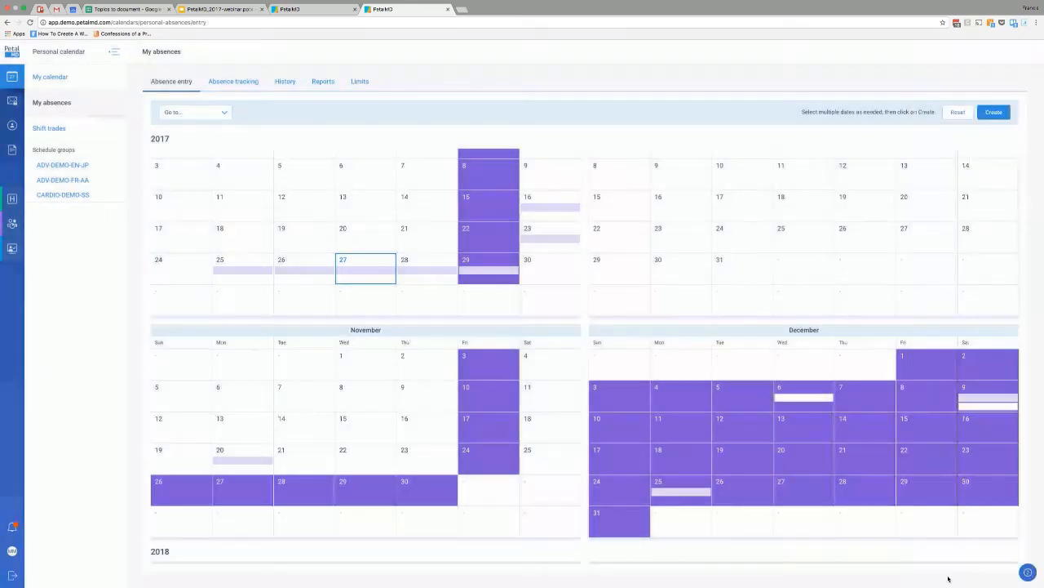
# View the absence requests awaiting approval, the absence history and the absences reports by schedule group.
pyautogui.click(238, 83)
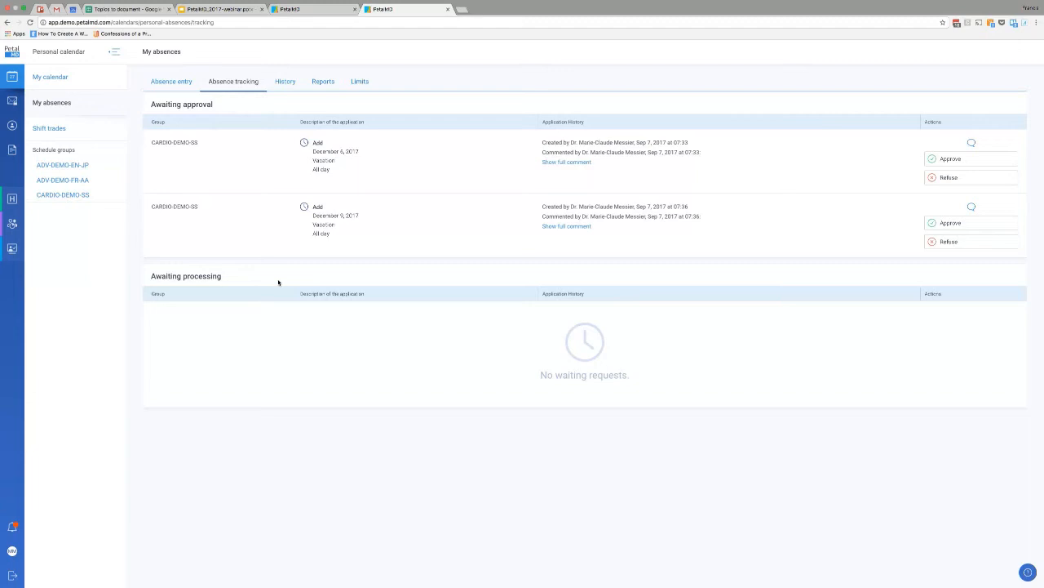
pyautogui.click(289, 83)
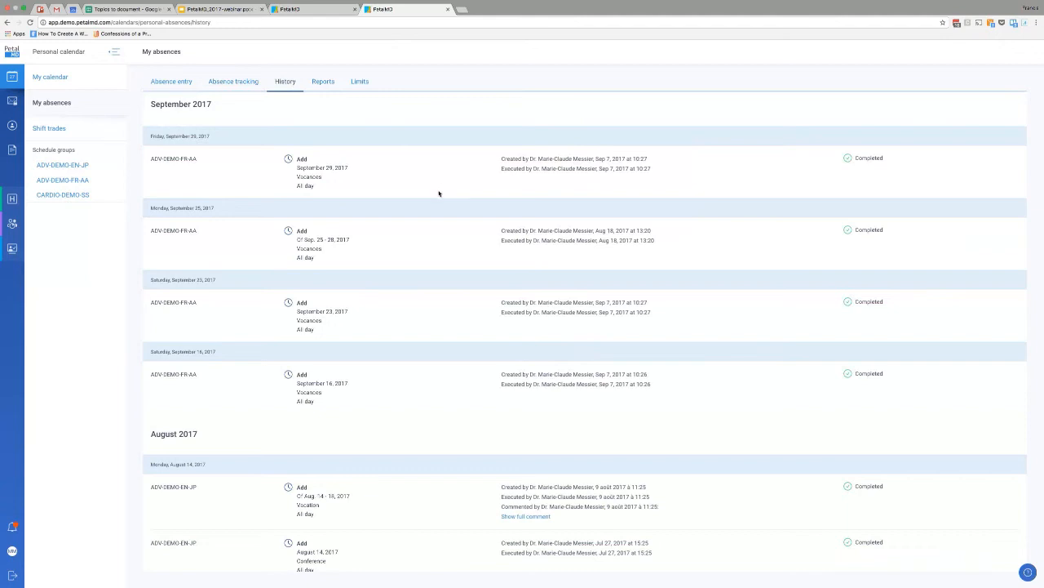
pyautogui.click(326, 85)
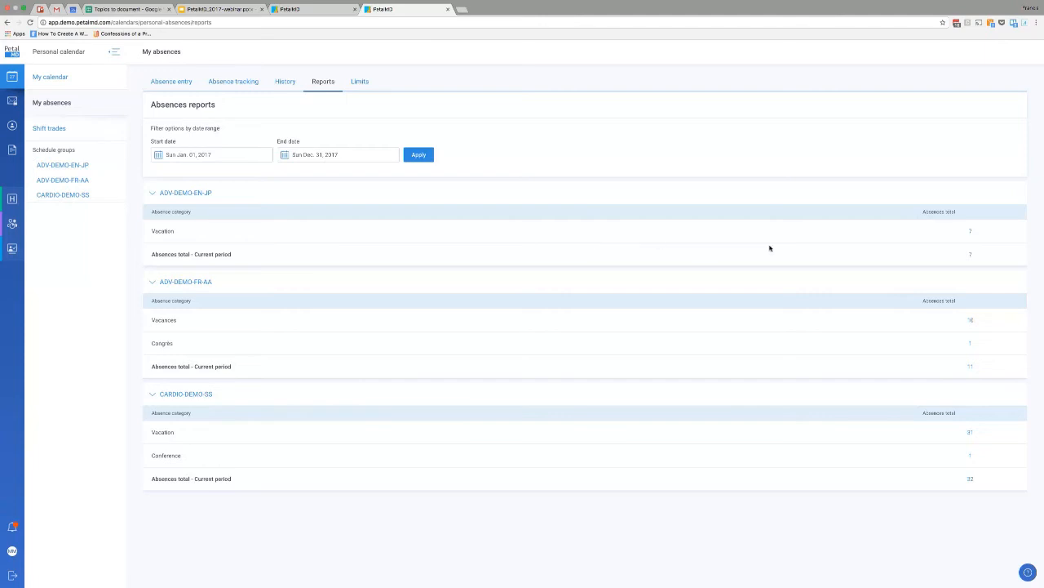
# View the date breakdowns behind the vacation totals of ADV-DEMO-FR-AA and CARDIO-DEMO-SS in the absences reports.
pyautogui.click(971, 321)
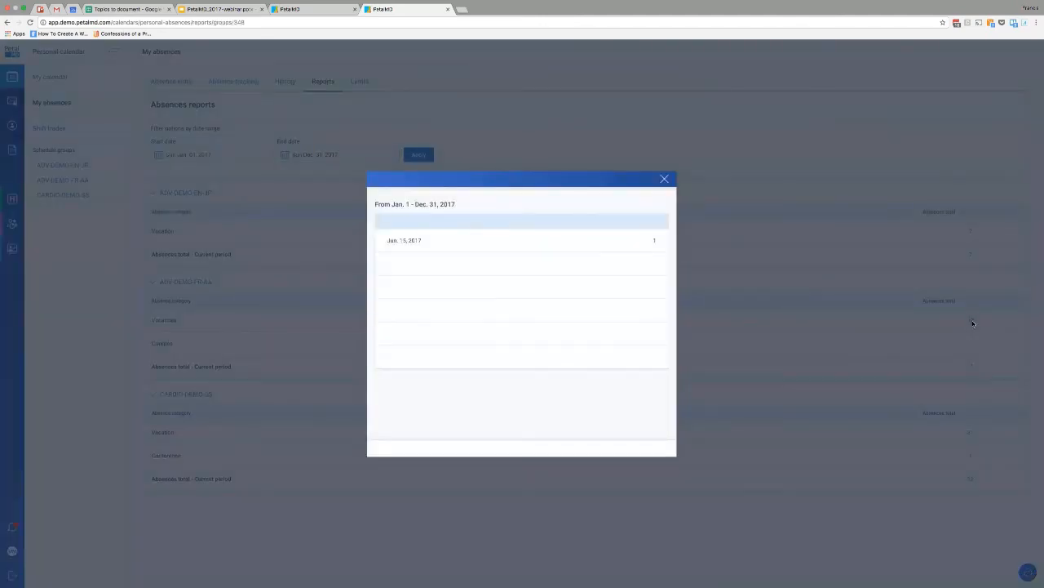
pyautogui.click(855, 337)
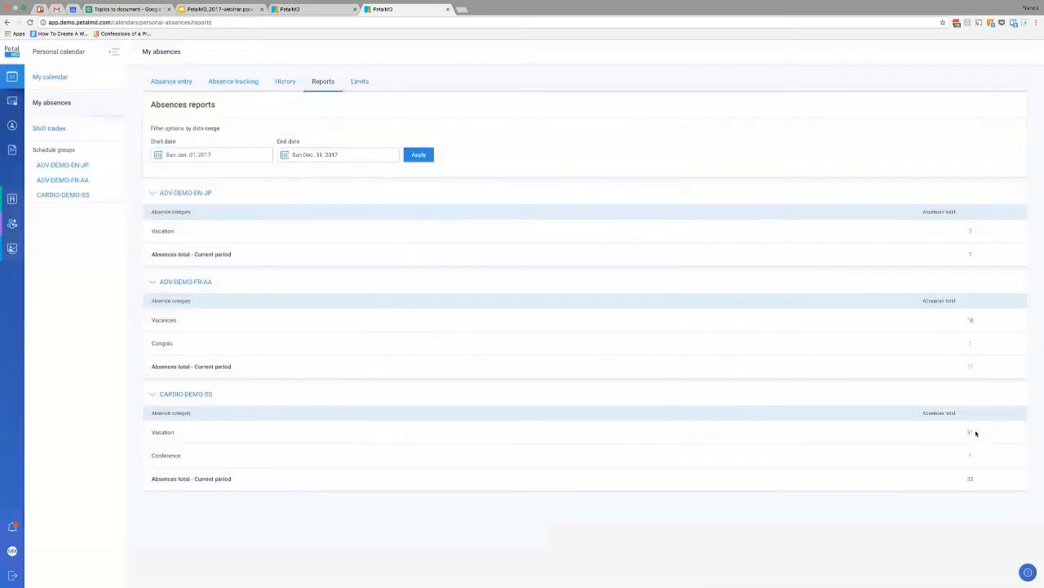
pyautogui.click(971, 433)
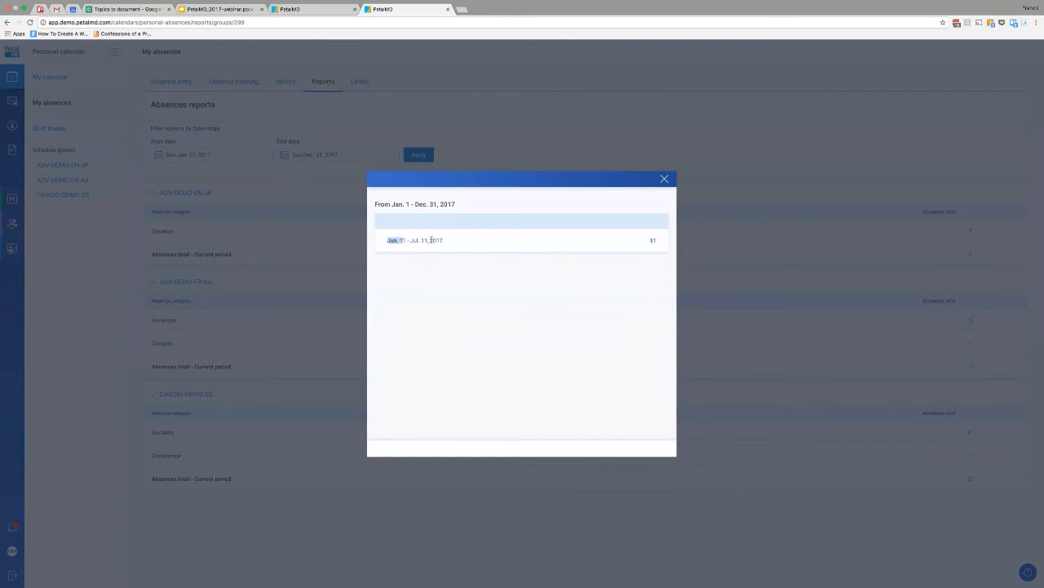
pyautogui.doubleClick(392, 241)
pyautogui.moveTo(413, 242); pyautogui.dragTo(496, 244)
pyautogui.click(548, 245)
pyautogui.click(666, 179)
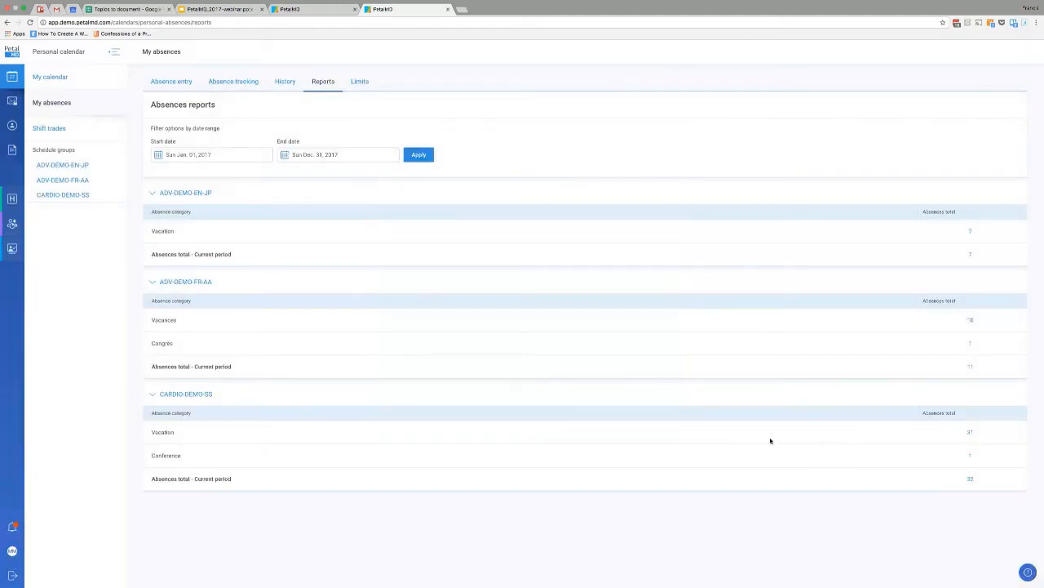
# View the absence limits, the pending shift trade requests and the shifts available in the marketplace.
pyautogui.click(364, 90)
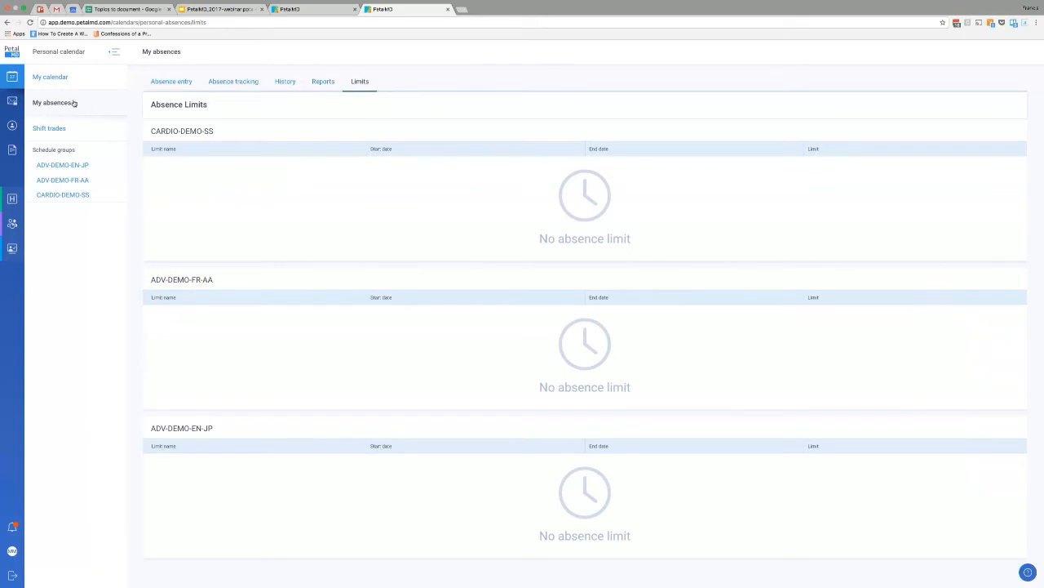
pyautogui.click(52, 130)
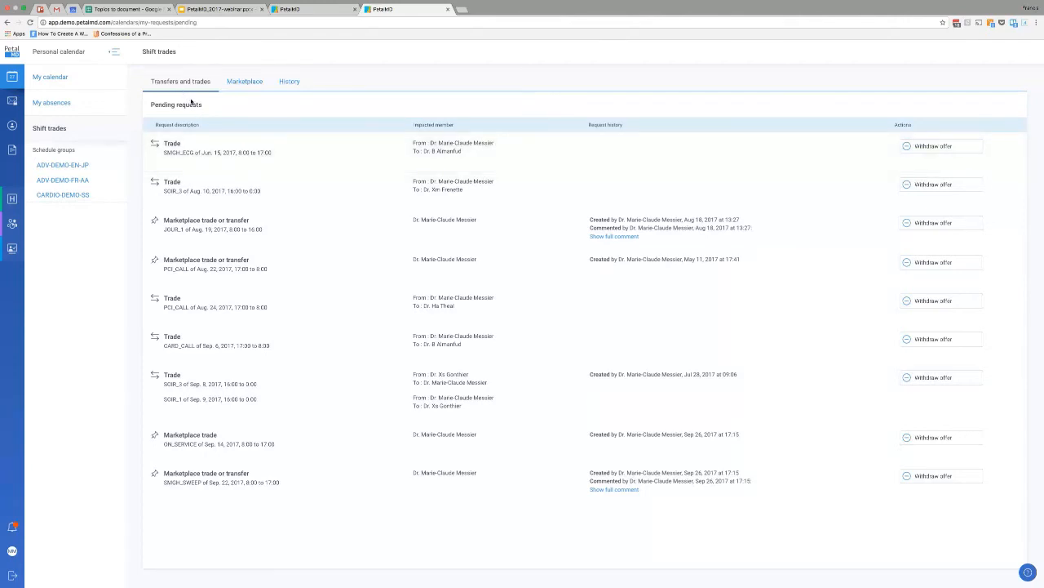
pyautogui.click(245, 84)
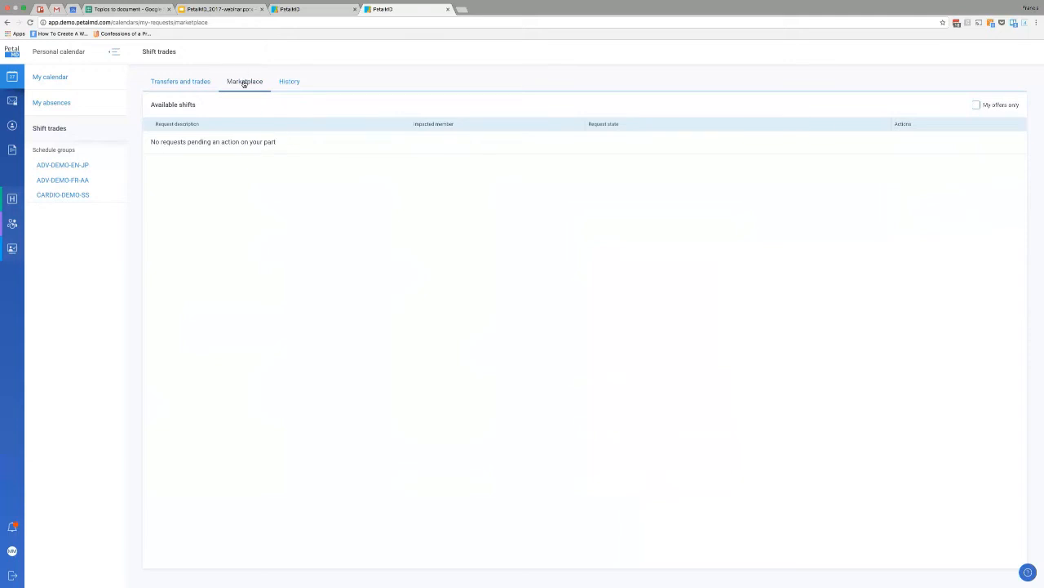
# In the personal calendar's display options, toggle Declined events and switch Marketplace items on and back off.
pyautogui.click(69, 78)
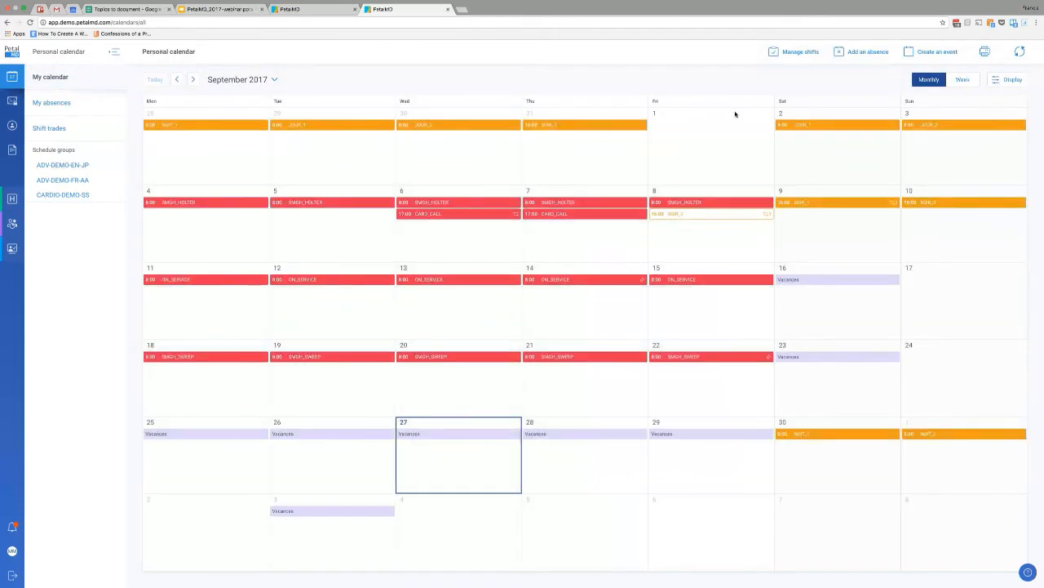
pyautogui.click(1003, 82)
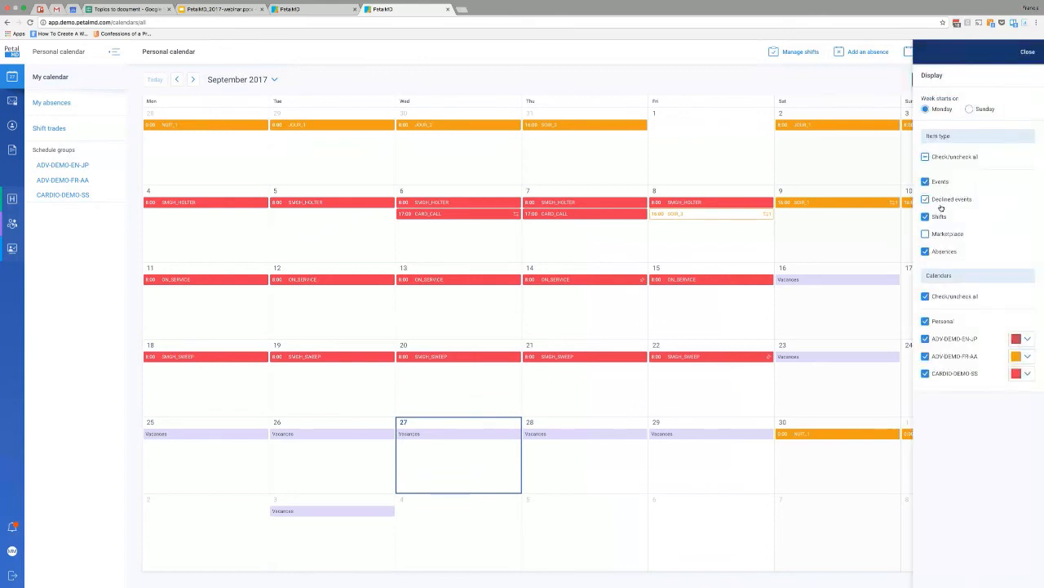
pyautogui.click(941, 201)
pyautogui.click(944, 236)
pyautogui.click(944, 236)
pyautogui.click(1026, 51)
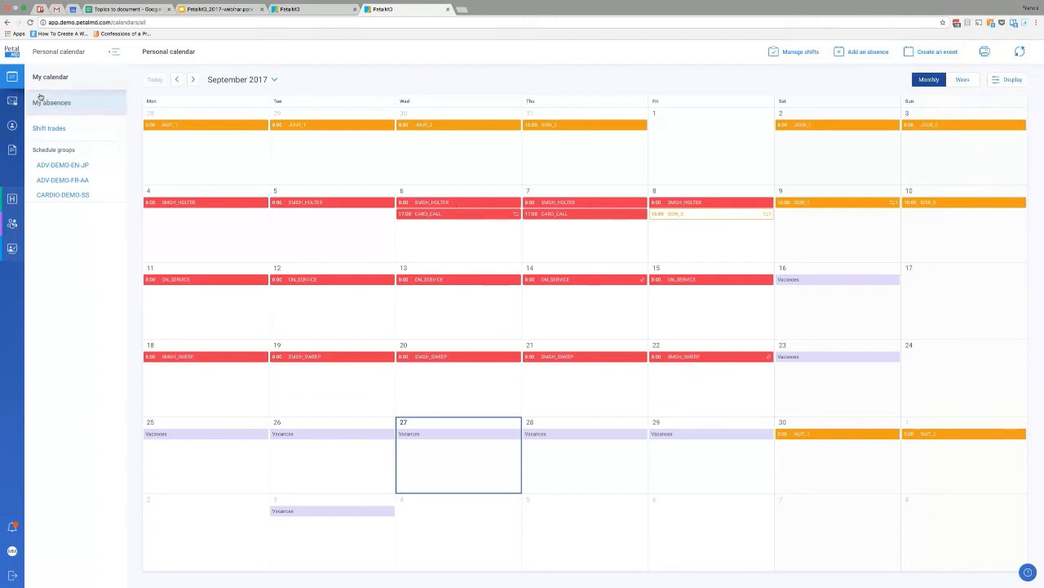
pyautogui.moveTo(666, 150)
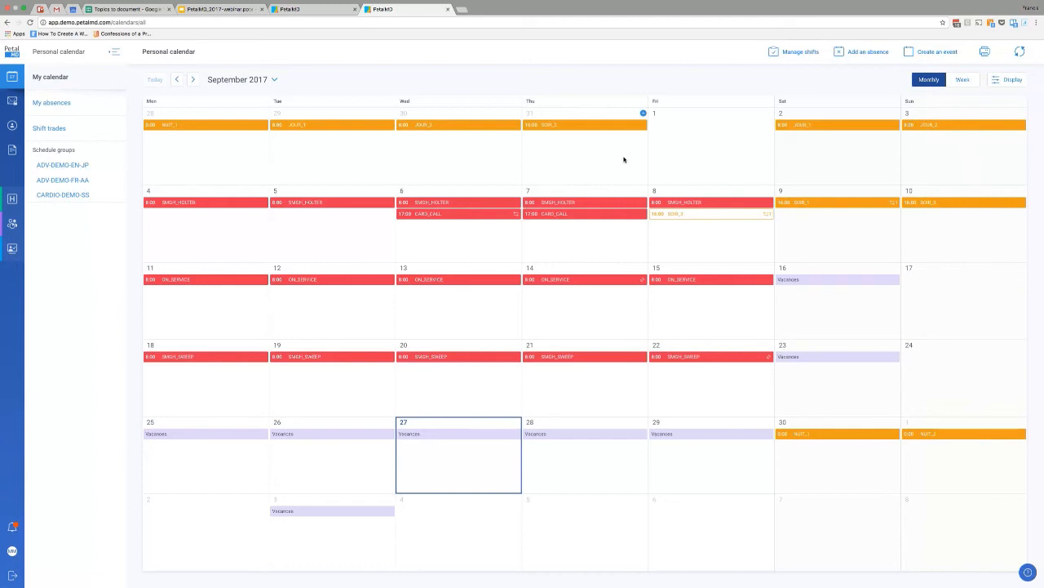
# View the personal shift trade history and check the full comment on the July 30 shift transfer.
pyautogui.click(58, 133)
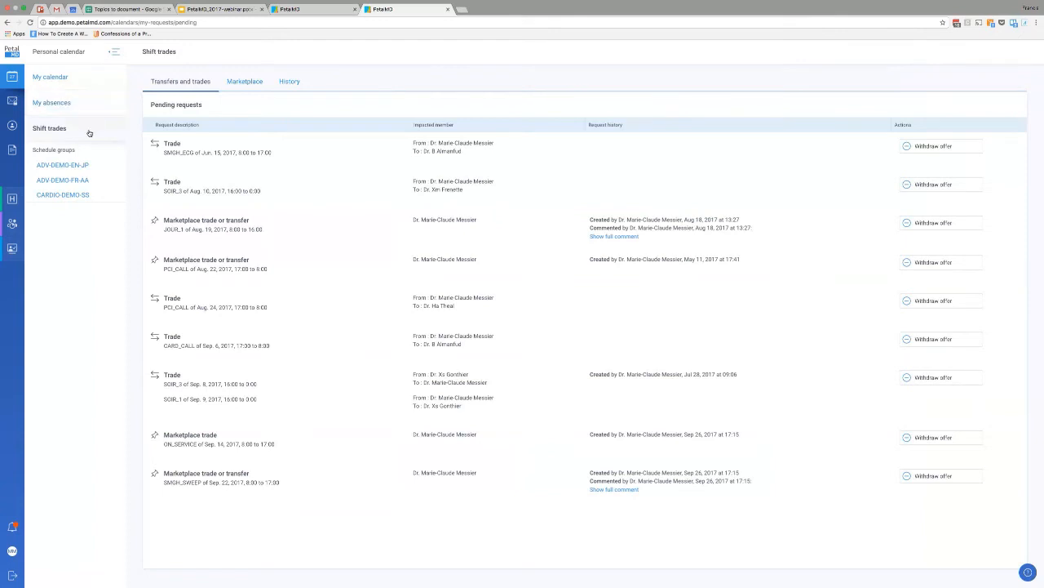
pyautogui.click(291, 82)
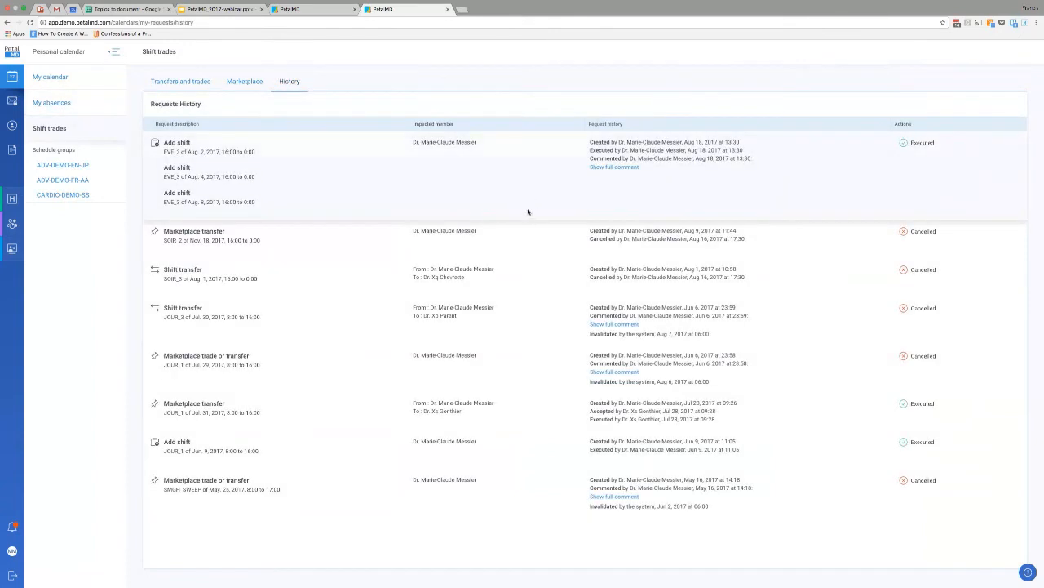
pyautogui.click(611, 324)
pyautogui.click(603, 261)
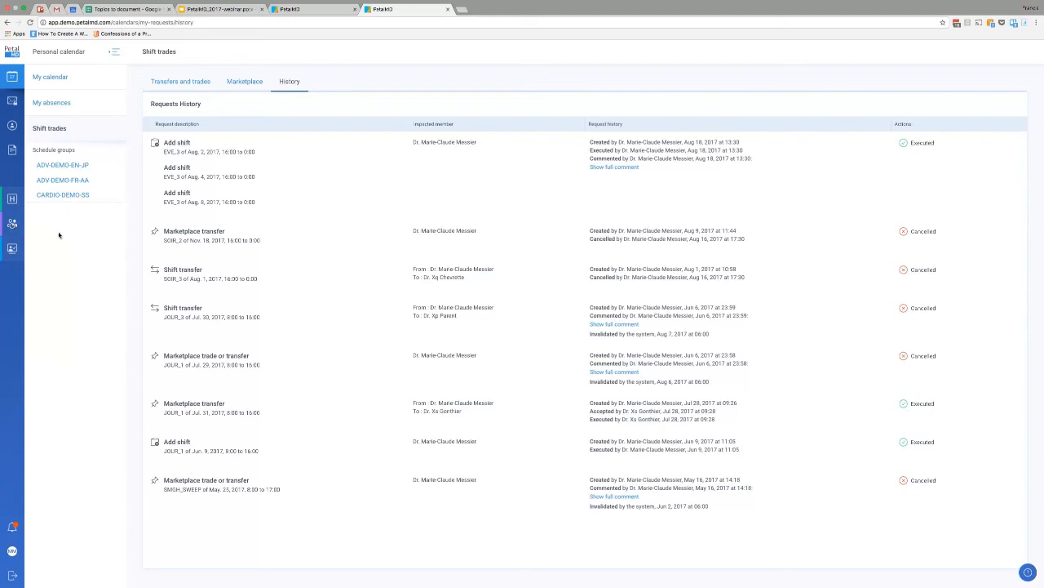
# Open the scheduling periods list of CARDIO-DEMO-SS and toggle the current period's absence entry lock off and back on.
pyautogui.click(12, 226)
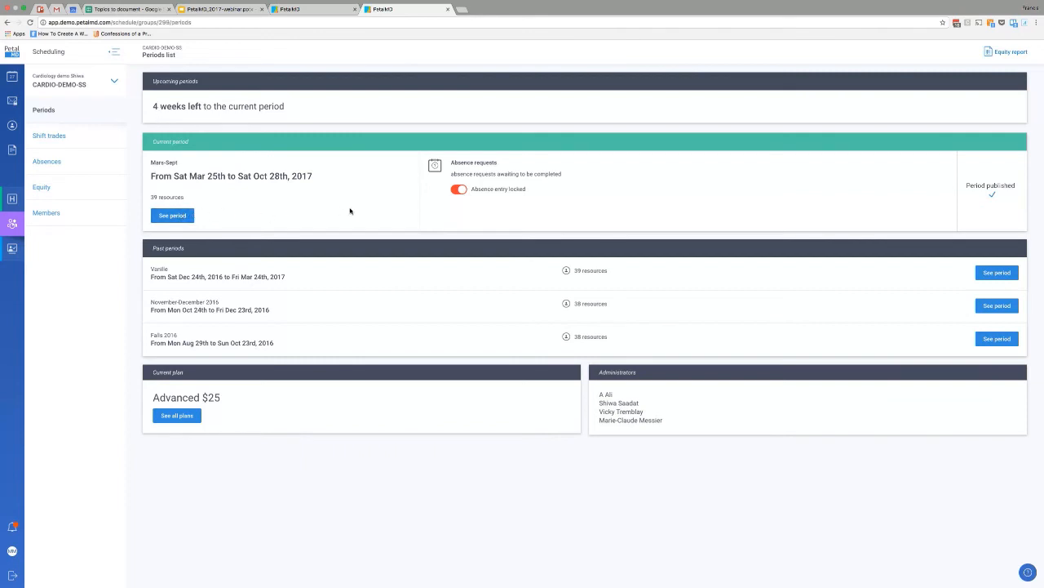
pyautogui.click(461, 190)
pyautogui.click(462, 191)
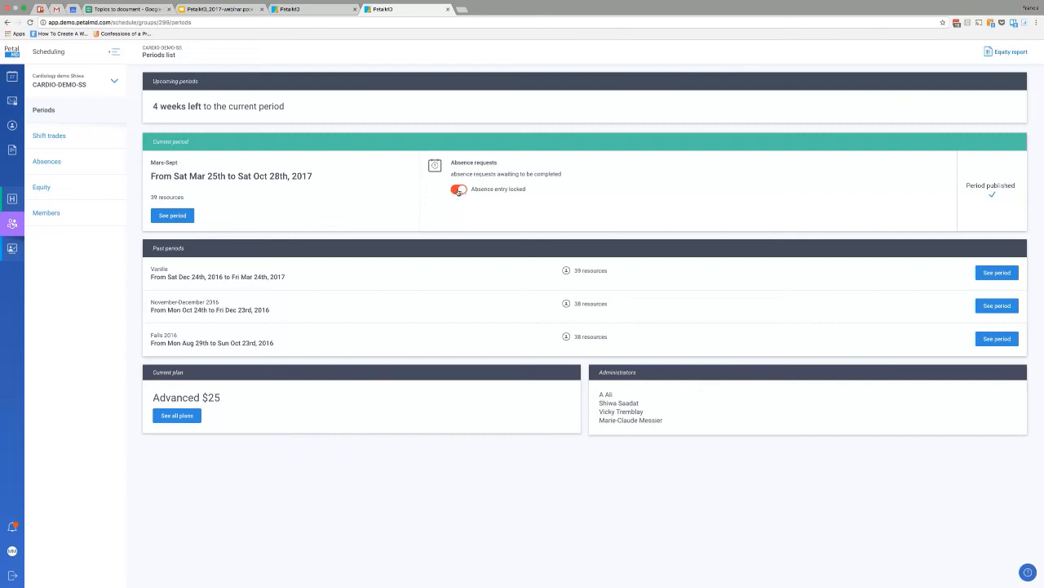
# View the plan of the current Mars-Sept period and return to the periods list.
pyautogui.click(175, 218)
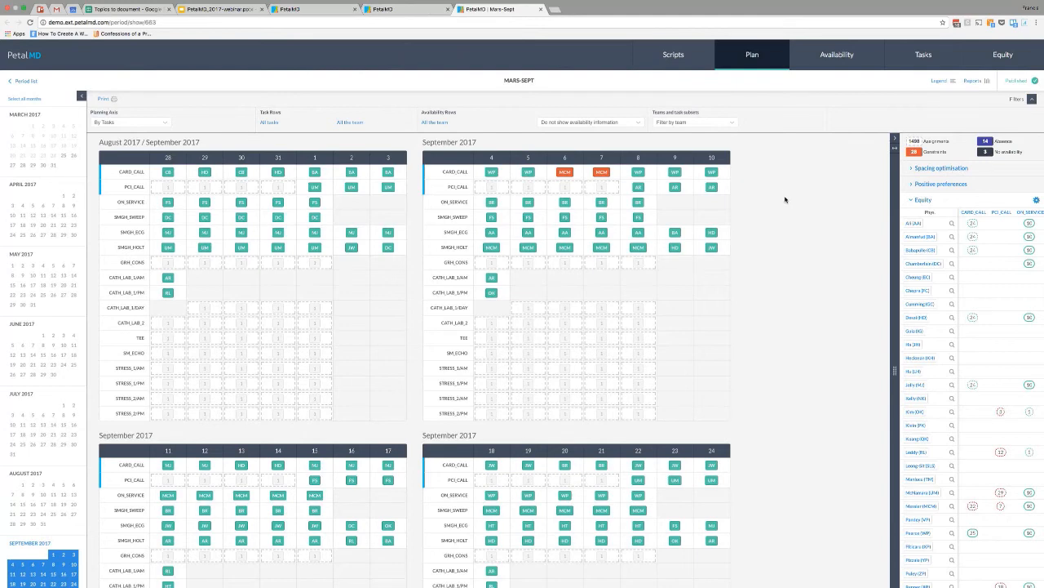
pyautogui.click(404, 13)
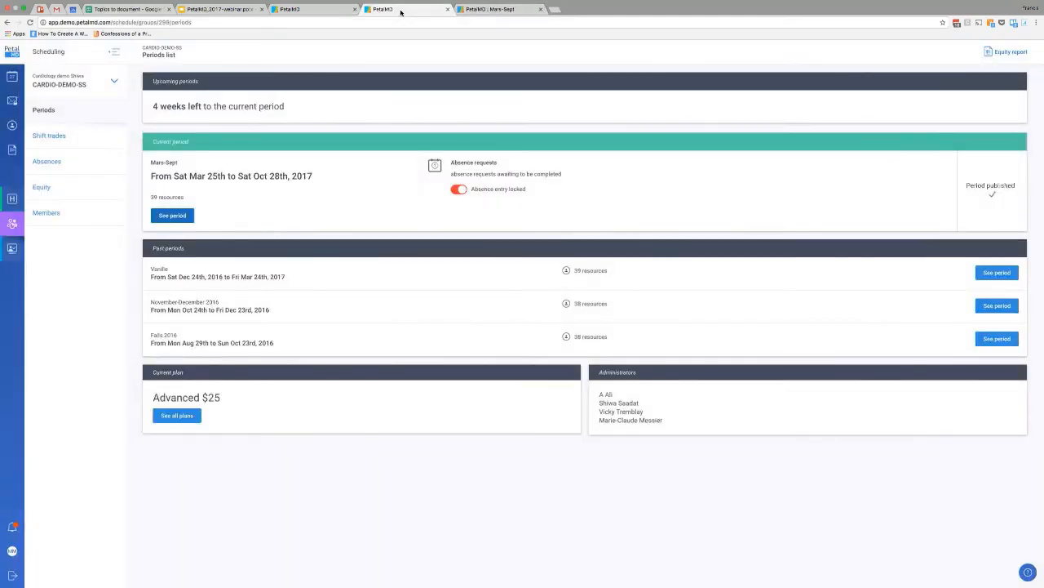
# View the shift trades of CARDIO-DEMO-SS, checking the members filter and the requests history.
pyautogui.click(69, 136)
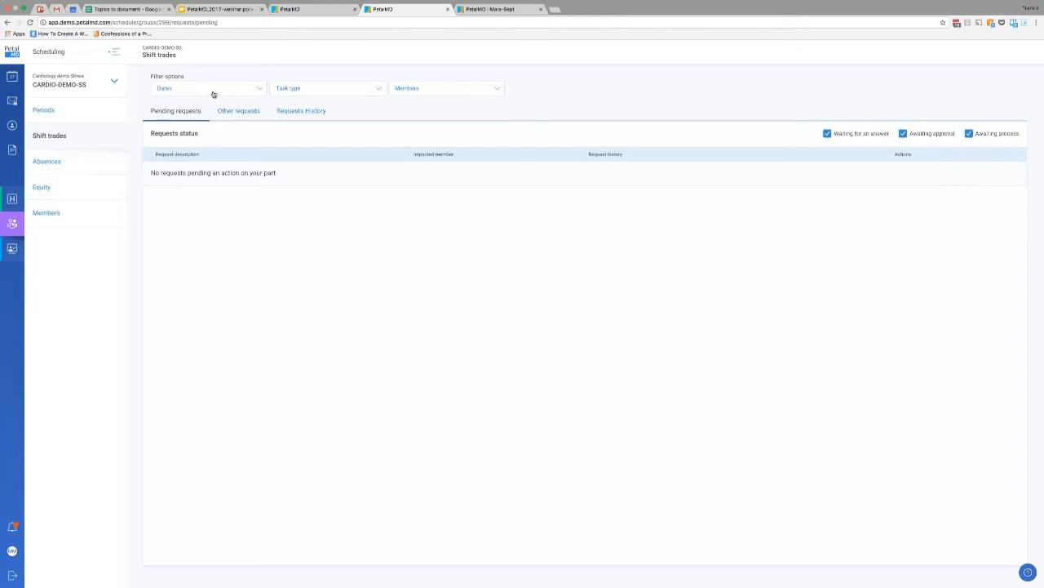
pyautogui.click(438, 90)
pyautogui.click(496, 90)
pyautogui.click(298, 111)
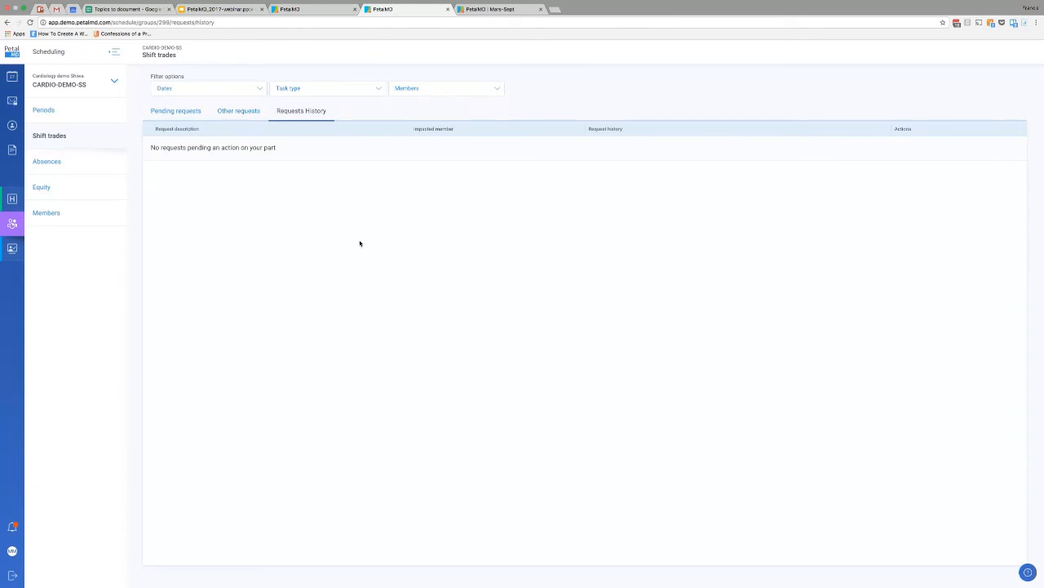
# Open the absences of CARDIO-DEMO-SS and try to switch the scheduling view to ADV-DEMO-EN-JP.
pyautogui.click(67, 167)
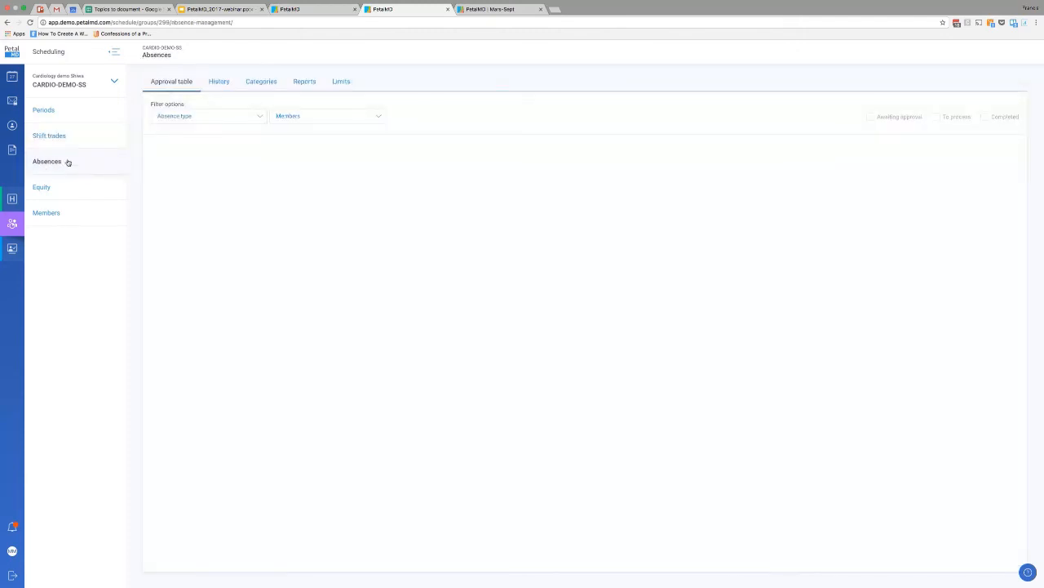
pyautogui.click(96, 87)
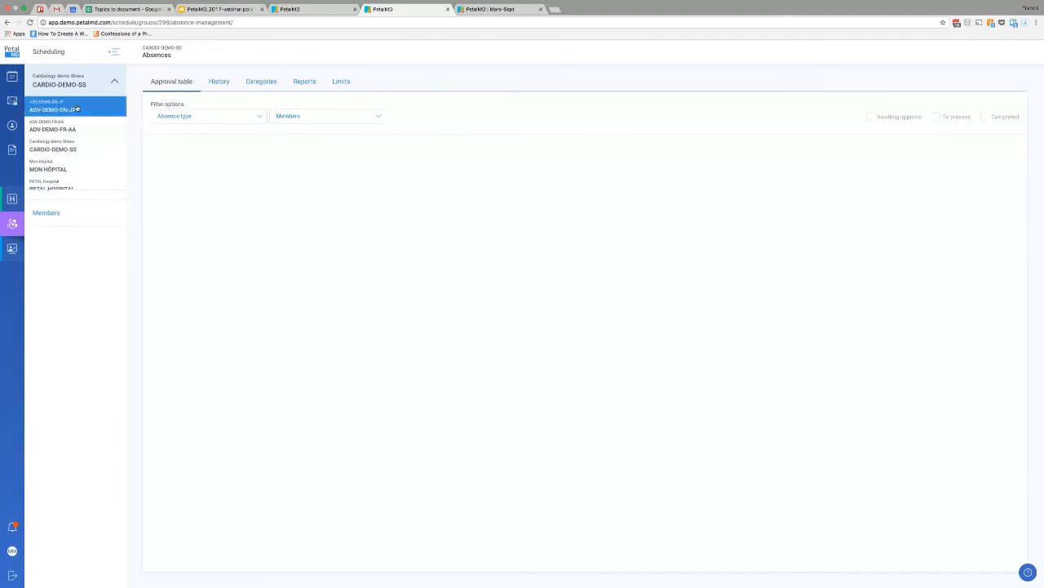
pyautogui.click(74, 109)
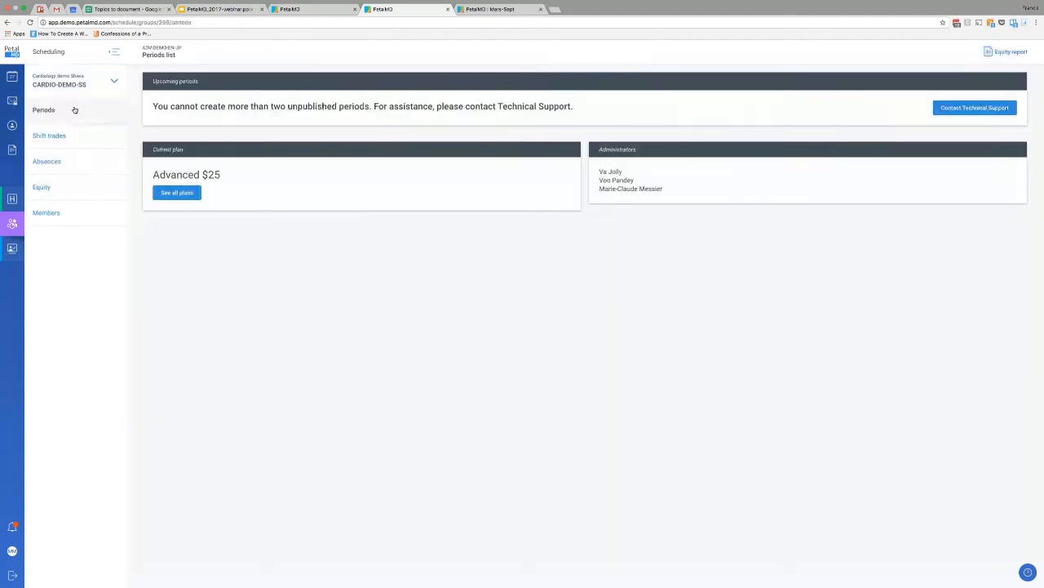
# Review the absence approval calendar of CARDIO-DEMO-SS and check the absence details for November 20, 2017.
pyautogui.click(47, 161)
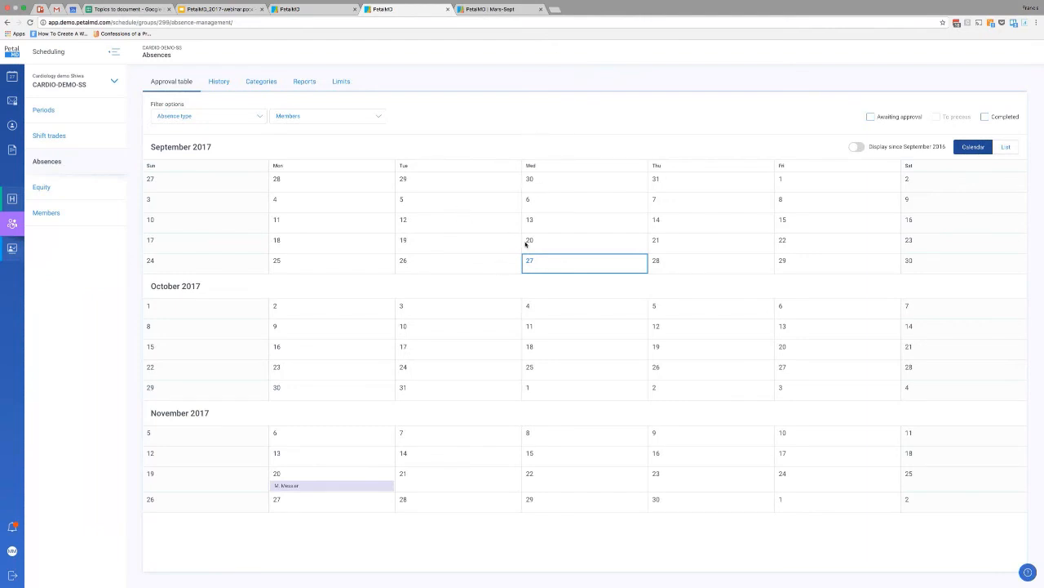
pyautogui.scroll(-2, 503, 317)
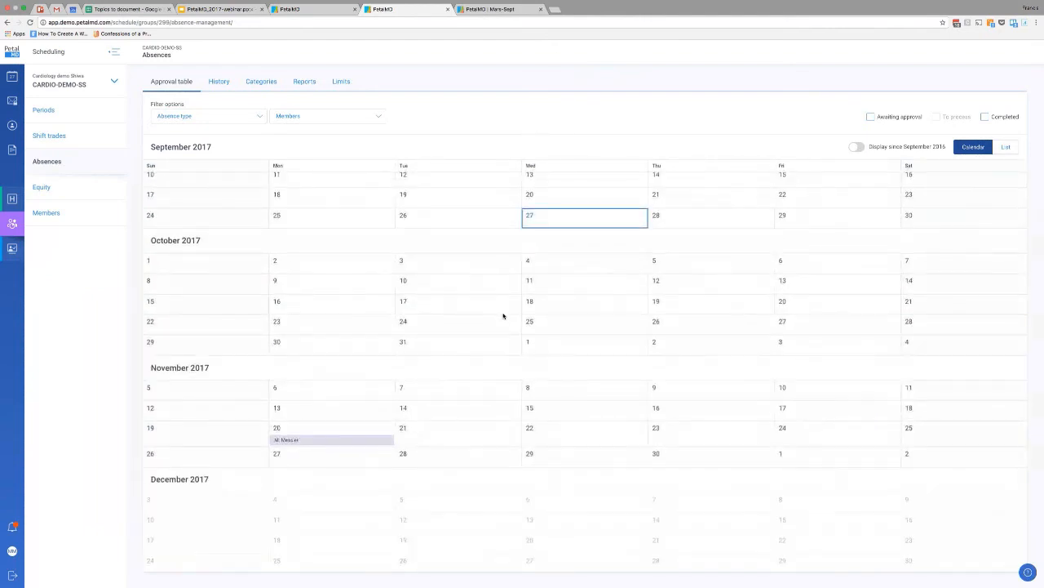
pyautogui.scroll(-5, 503, 317)
pyautogui.scroll(2, 505, 321)
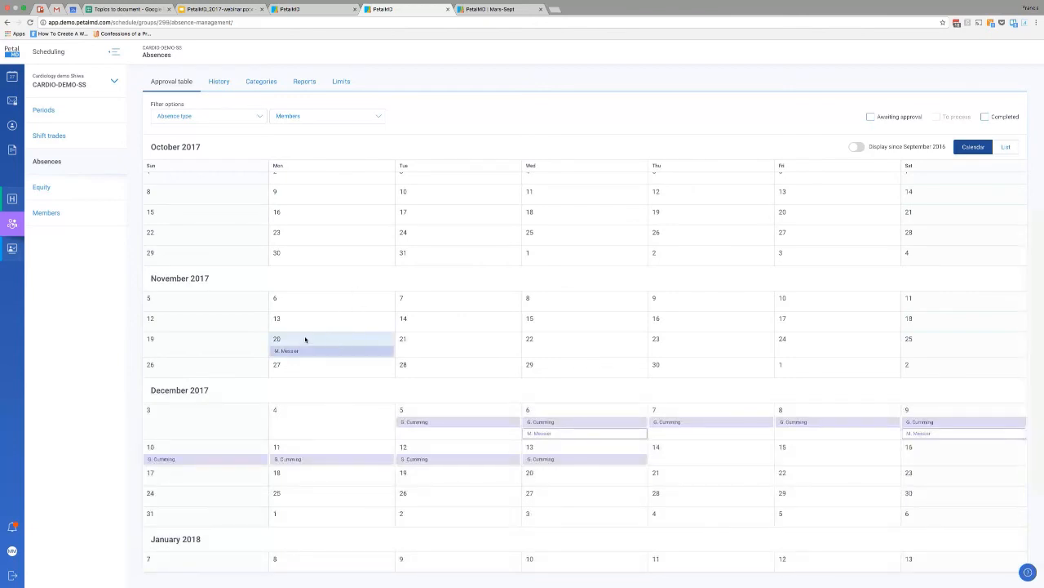
pyautogui.click(305, 339)
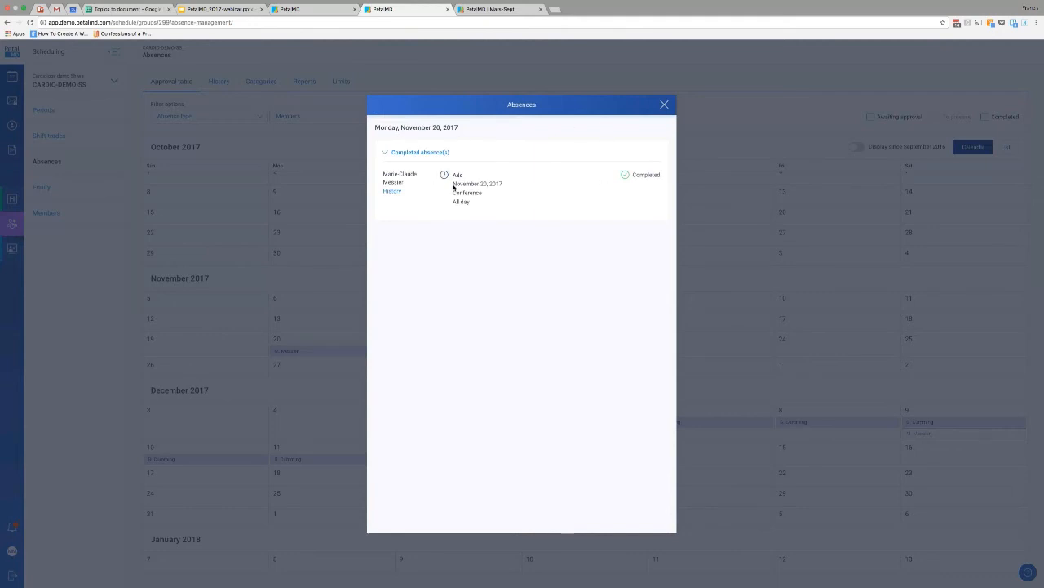
pyautogui.click(665, 105)
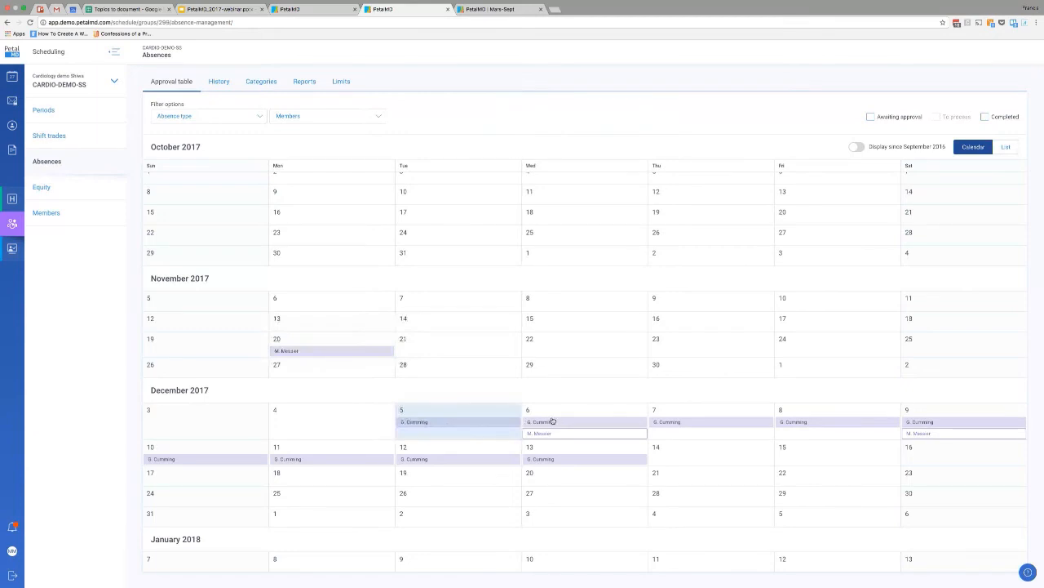
# Try to approve the vacation request awaiting approval on December 6, 2017 with the comment "Sure thing", and return to the approval calendar.
pyautogui.scroll(-2, 571, 412)
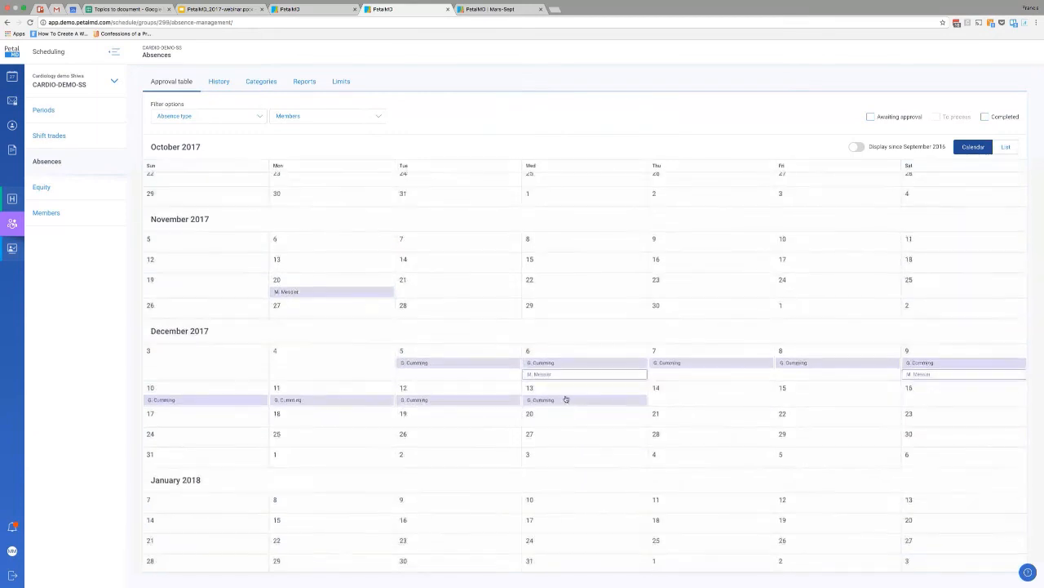
pyautogui.click(561, 354)
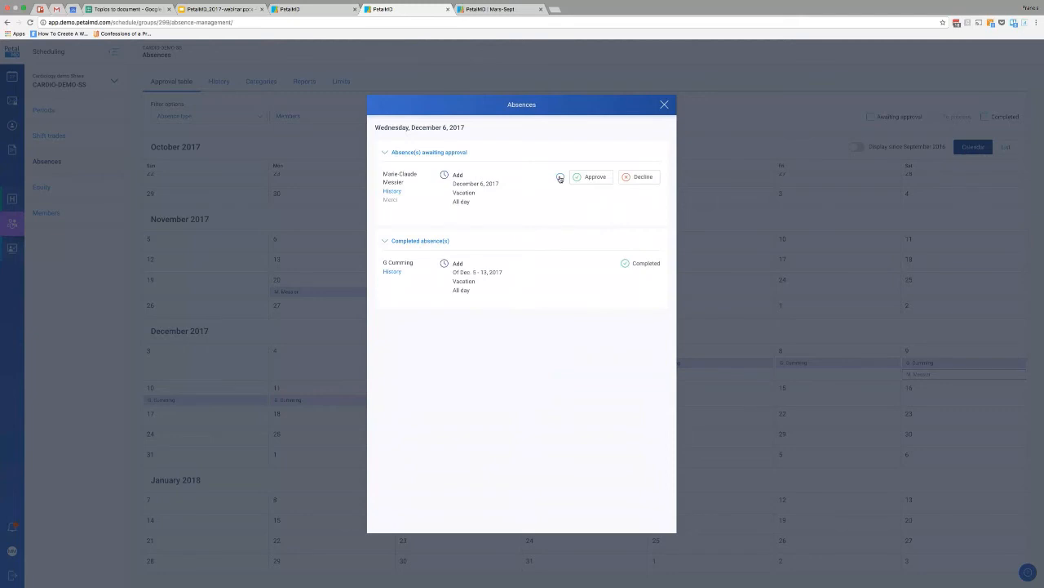
pyautogui.click(560, 178)
pyautogui.click(601, 200)
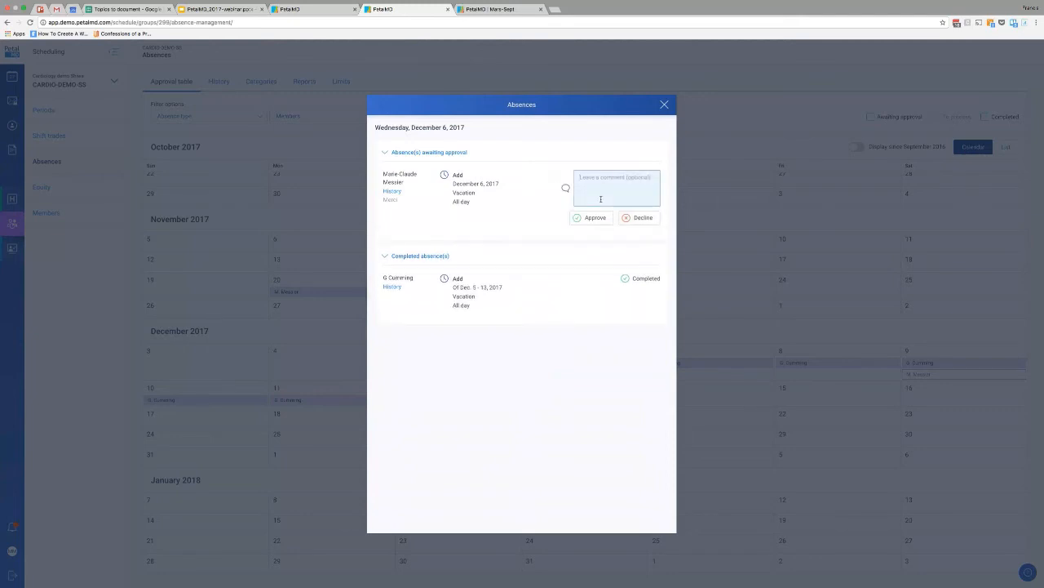
pyautogui.write('Sure thing')
pyautogui.click(591, 218)
pyautogui.click(665, 104)
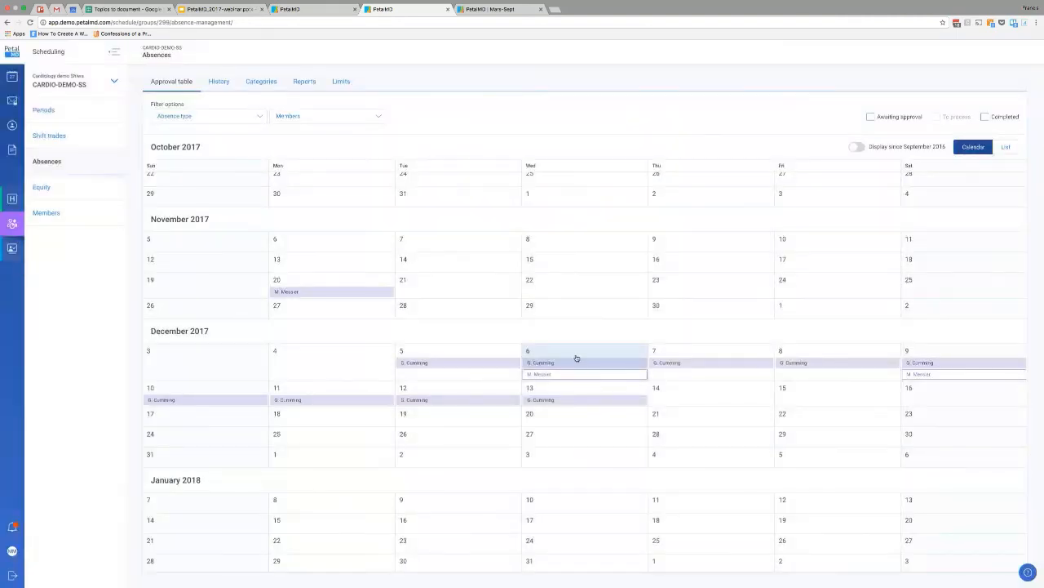
pyautogui.scroll(2, 962, 282)
pyautogui.scroll(1, 962, 283)
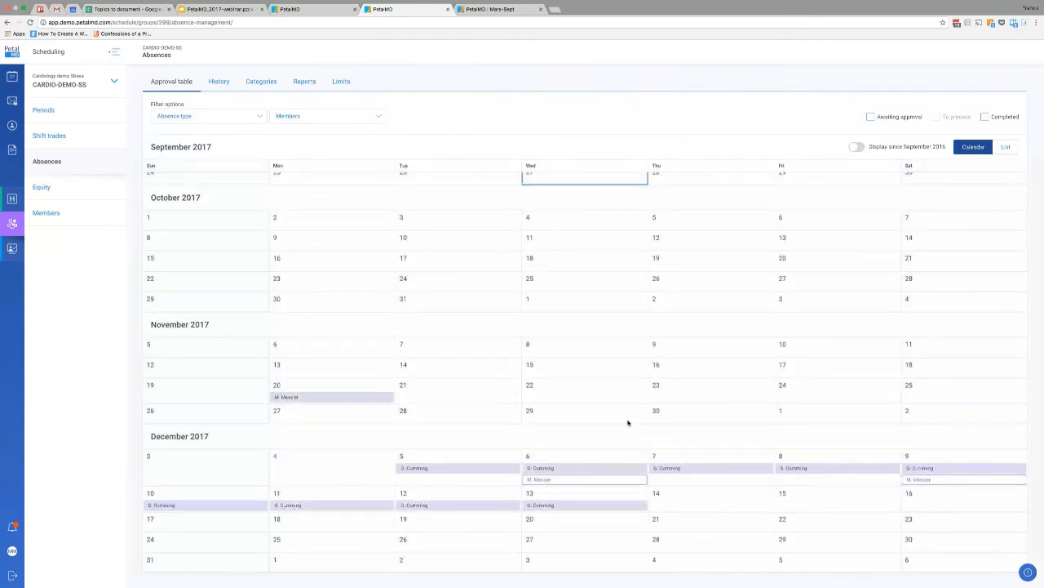
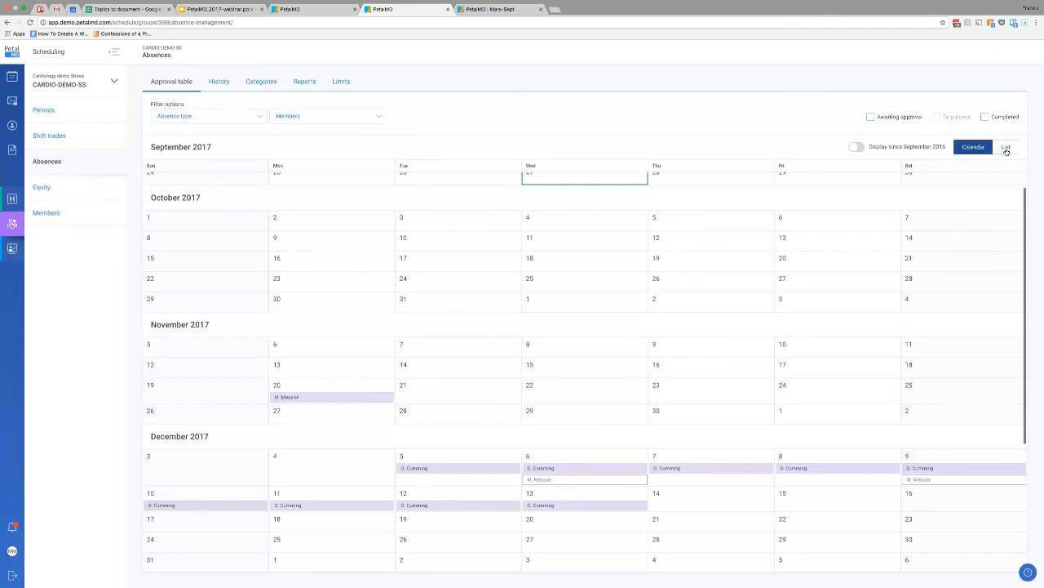
# Show the absence approval table as a list filtered to requests awaiting approval.
pyautogui.click(1007, 148)
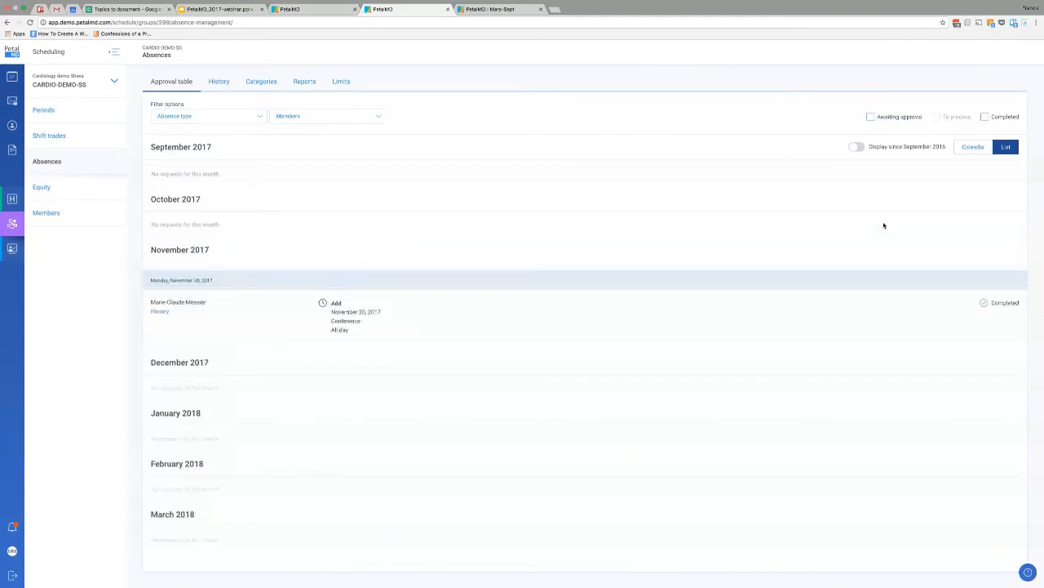
pyautogui.click(900, 116)
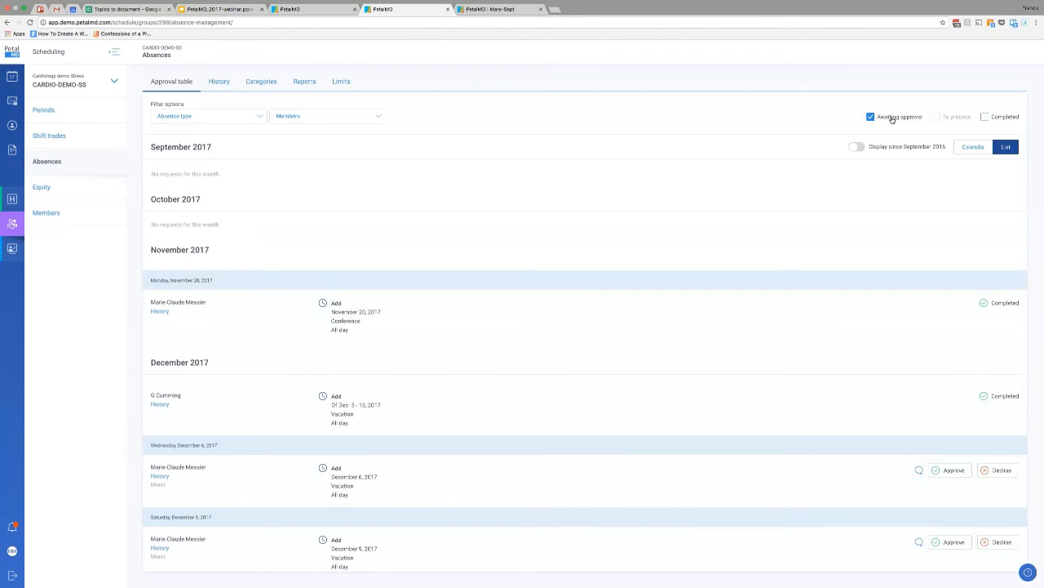
pyautogui.click(990, 119)
pyautogui.click(1001, 119)
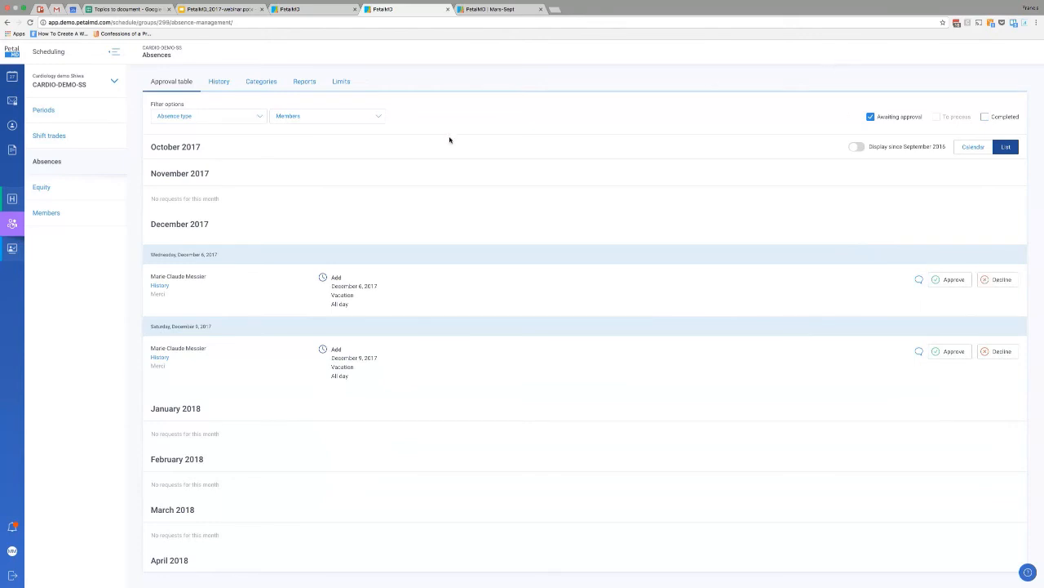
# View the absence request history of CARDIO-DEMO-SS and its absence categories.
pyautogui.click(219, 82)
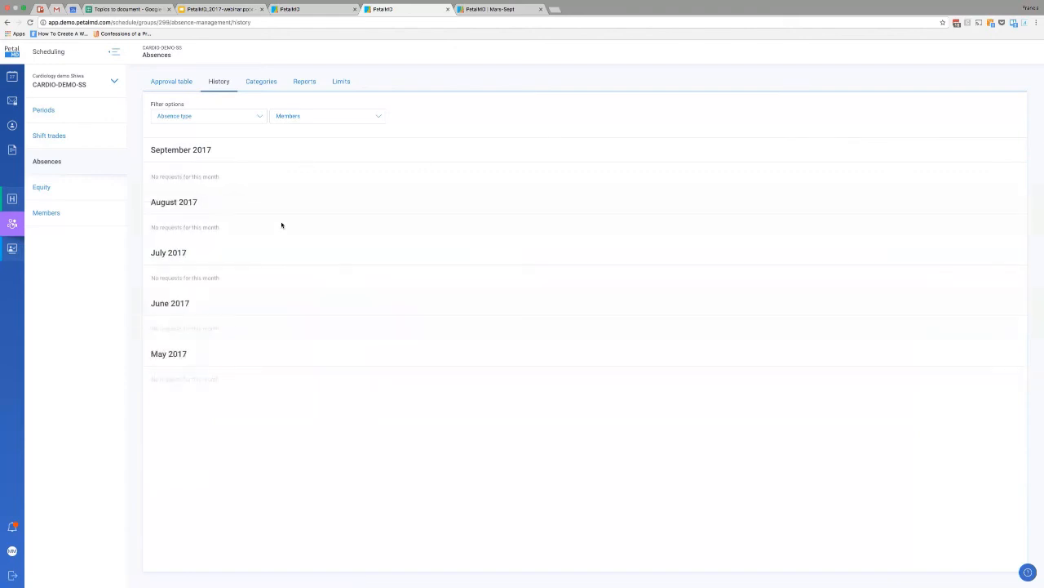
pyautogui.click(1035, 49)
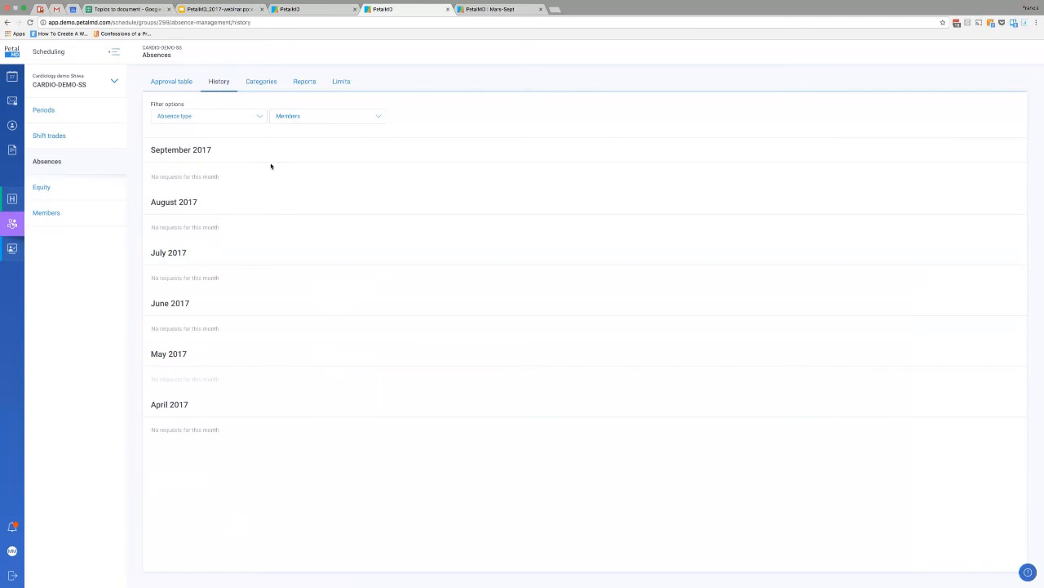
pyautogui.click(262, 82)
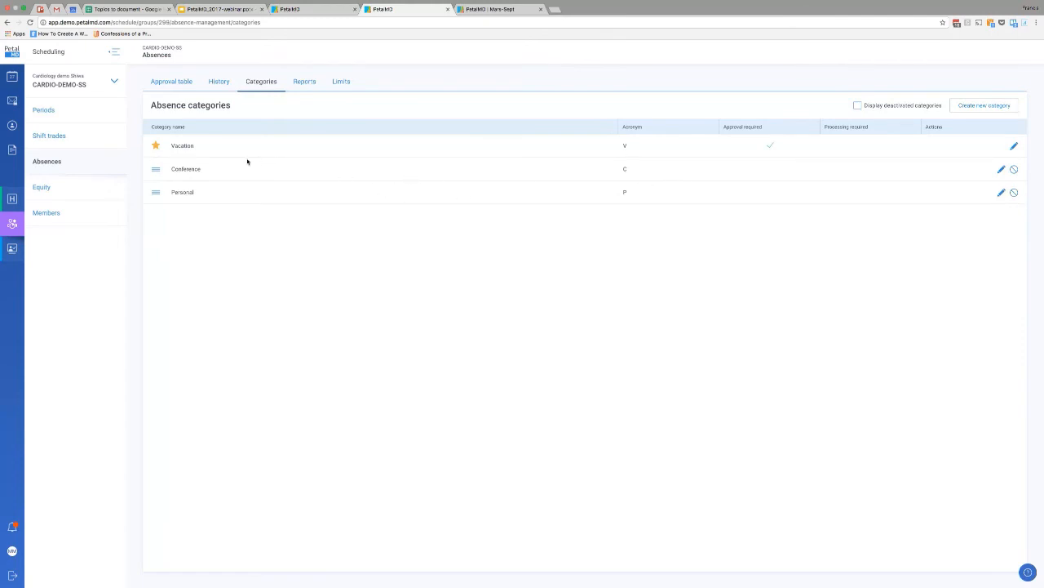
pyautogui.doubleClick(186, 169)
pyautogui.click(209, 212)
# Open the Vacation absence category for editing and enable Processing required in addition to Approval required.
pyautogui.click(1016, 148)
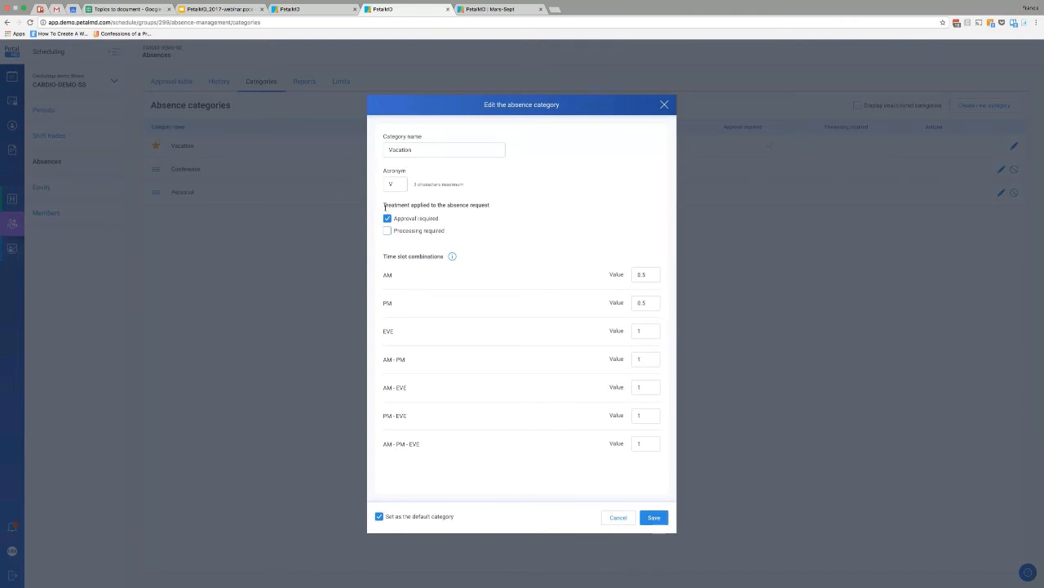
pyautogui.click(406, 220)
pyautogui.click(411, 229)
pyautogui.click(409, 220)
pyautogui.click(438, 151)
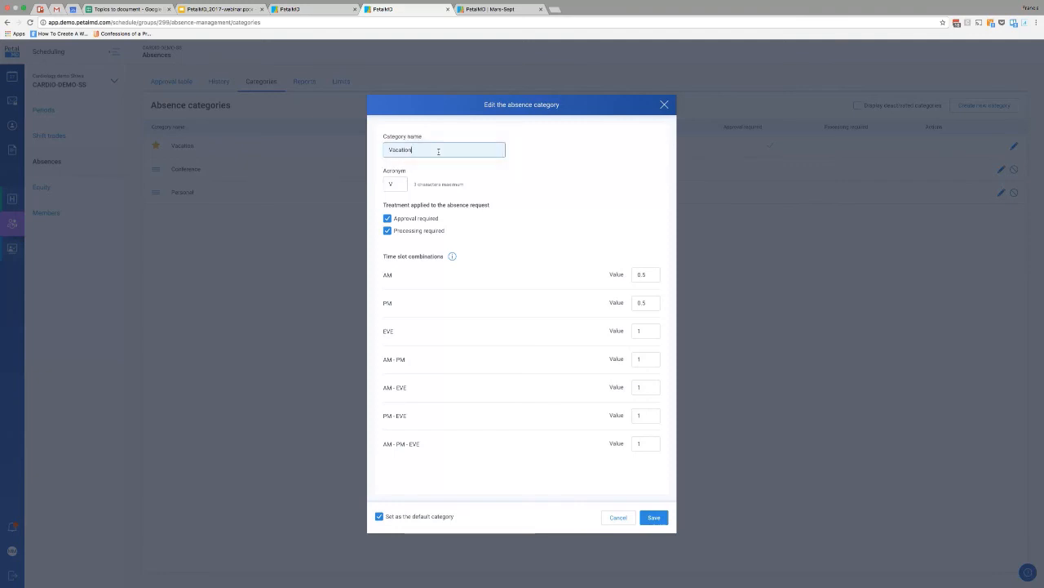
pyautogui.click(548, 152)
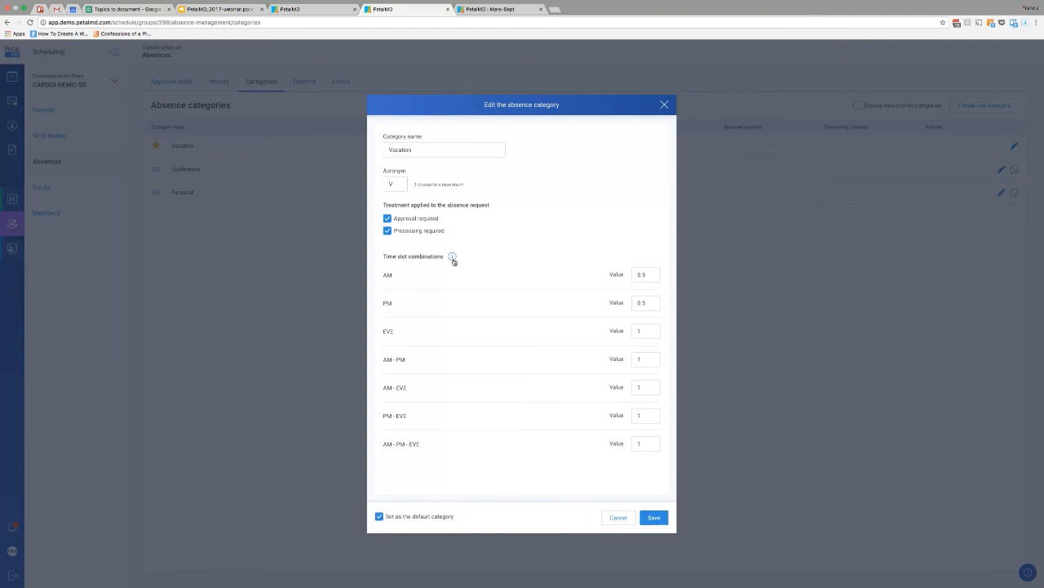
# Read the explanation of the time slot combinations, check the AM - PM value, and close the Vacation category without saving.
pyautogui.moveTo(454, 259)
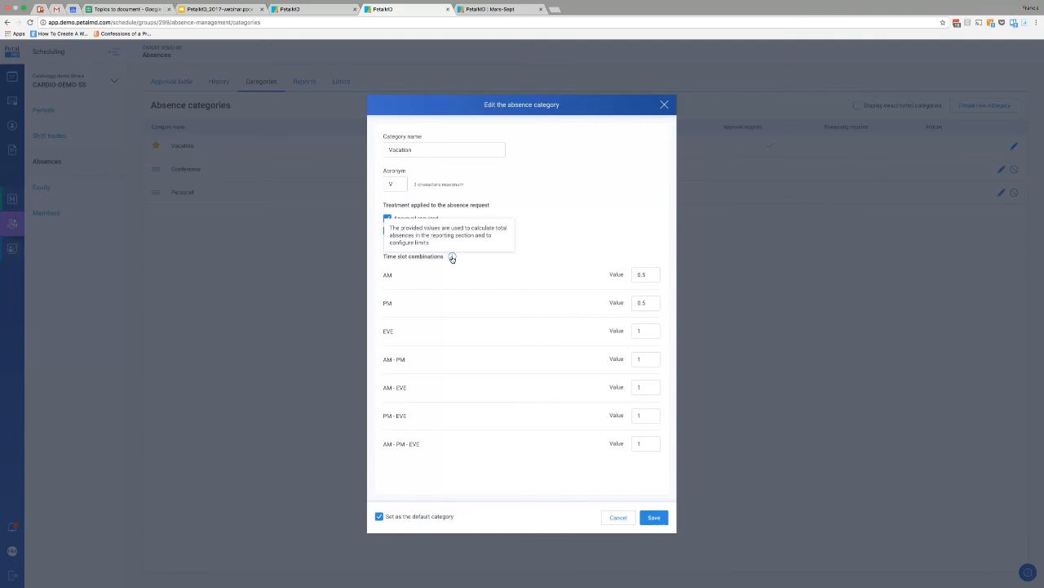
pyautogui.click(530, 232)
pyautogui.click(529, 232)
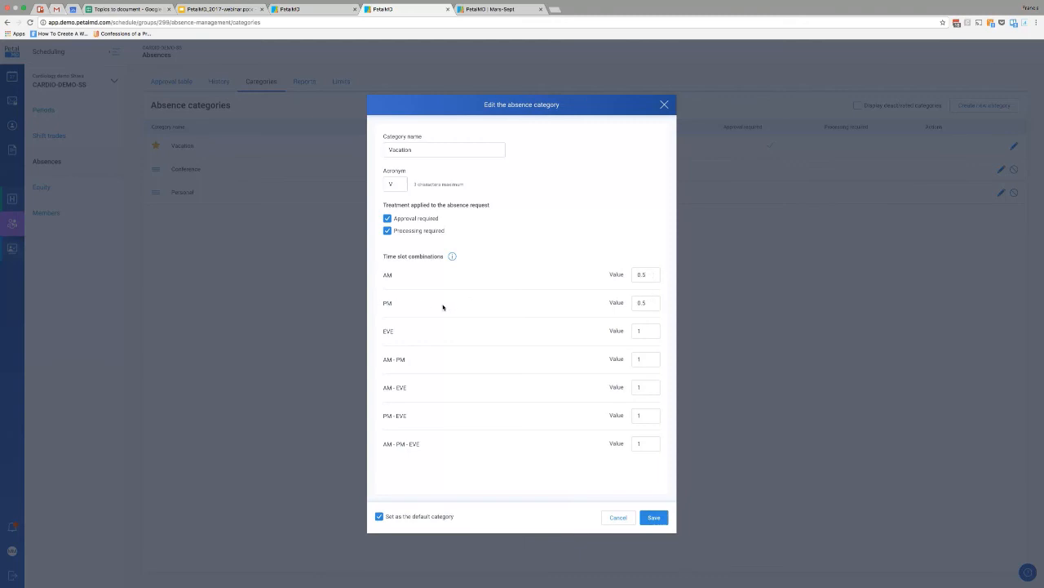
pyautogui.moveTo(382, 360); pyautogui.dragTo(423, 360)
pyautogui.click(647, 359)
pyautogui.click(665, 106)
pyautogui.click(666, 105)
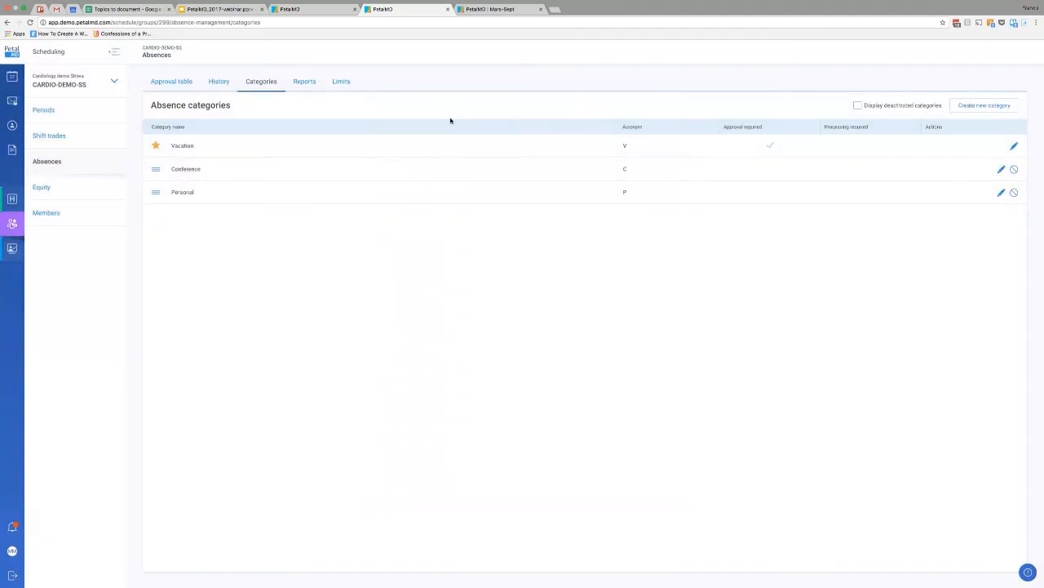
# Review the absence reports of the group's members and check one member's absence total.
pyautogui.click(306, 85)
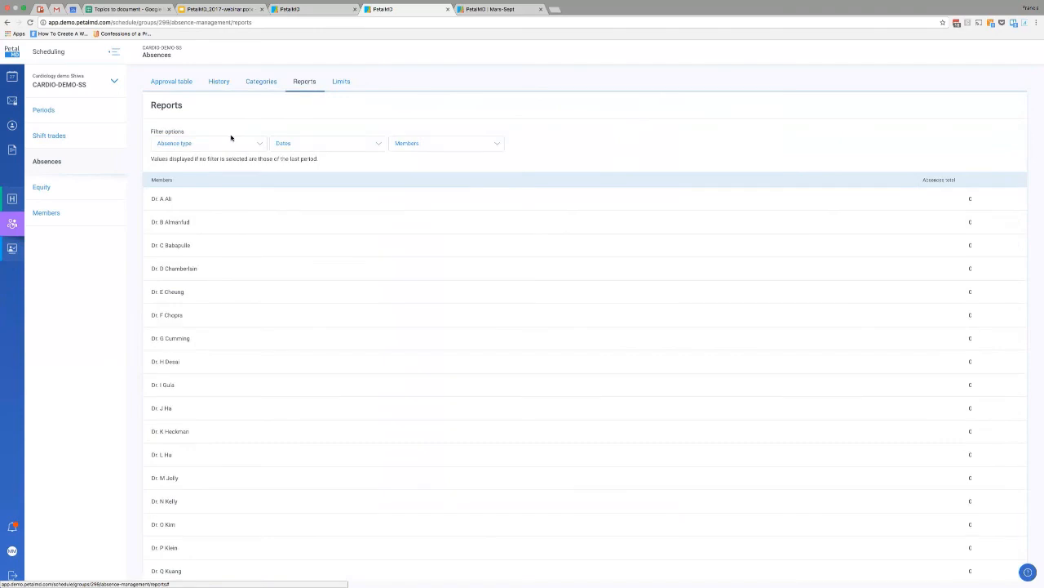
pyautogui.scroll(-3, 800, 193)
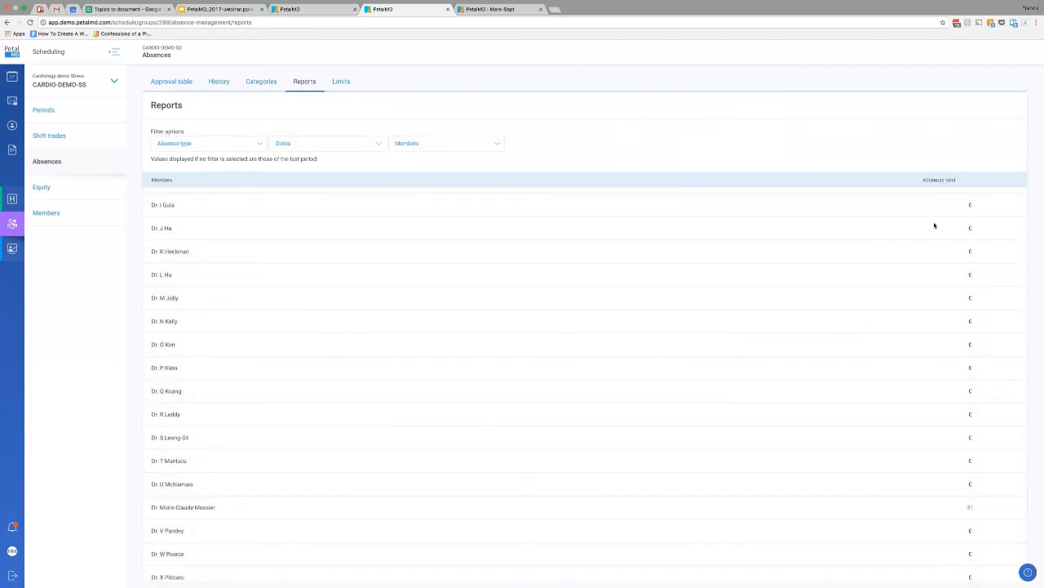
pyautogui.click(971, 508)
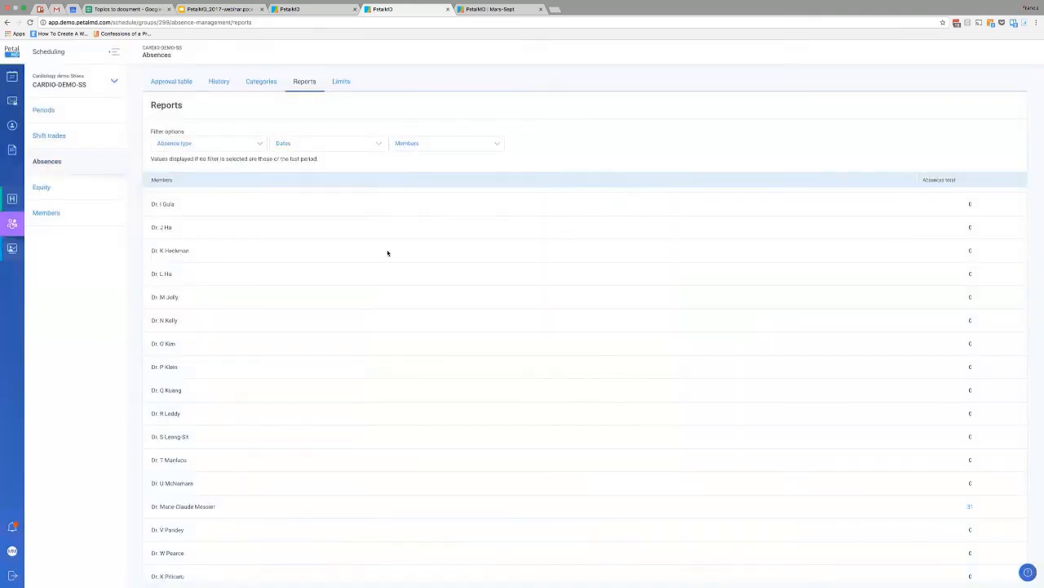
pyautogui.scroll(-3, 387, 259)
pyautogui.scroll(1, 157, 335)
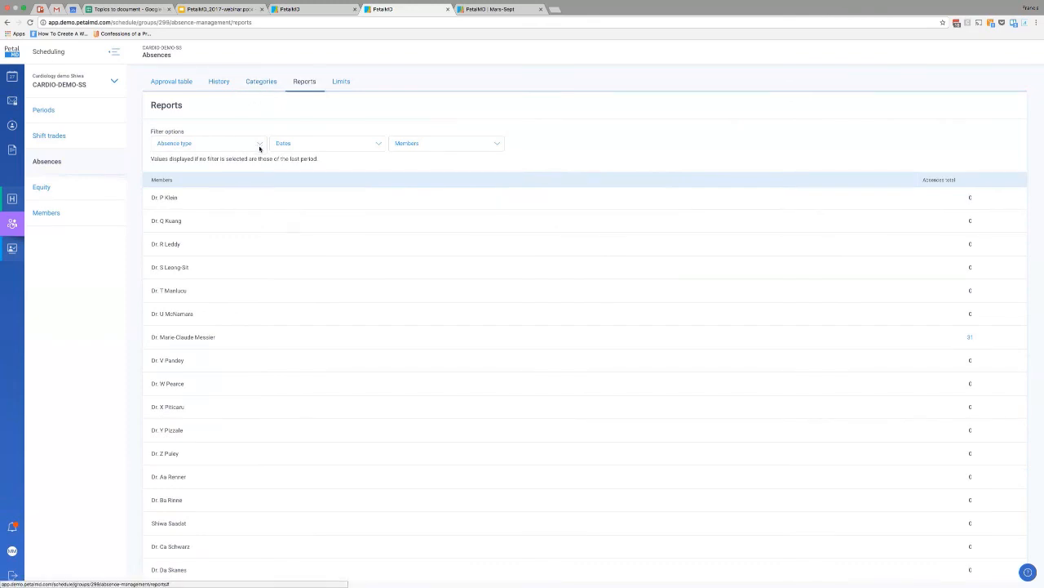
# Start a new absence limit named Holiday with a maximum limit of 3.
pyautogui.click(345, 83)
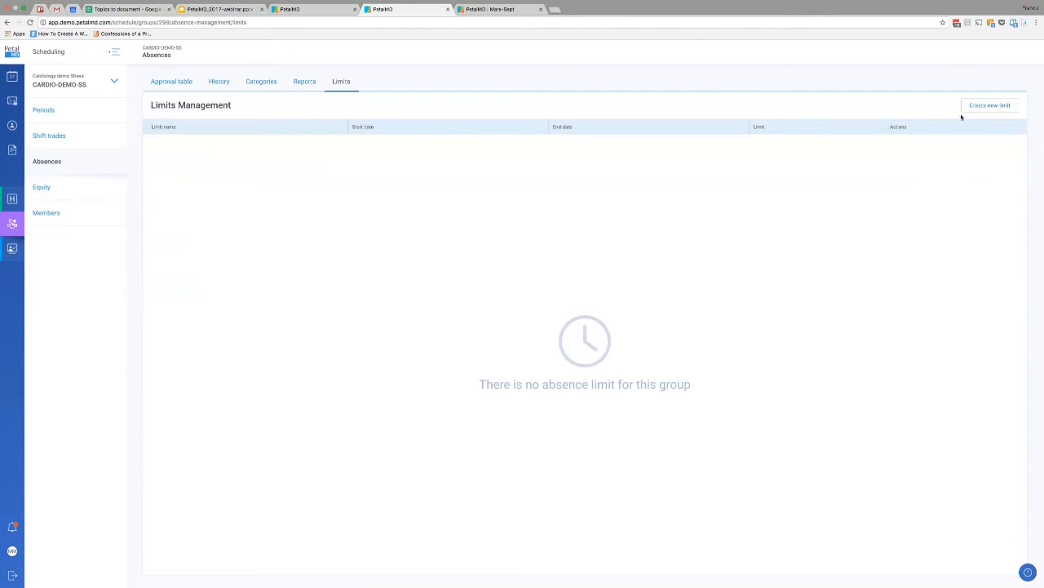
pyautogui.click(995, 106)
pyautogui.click(440, 224)
pyautogui.write('Holiday')
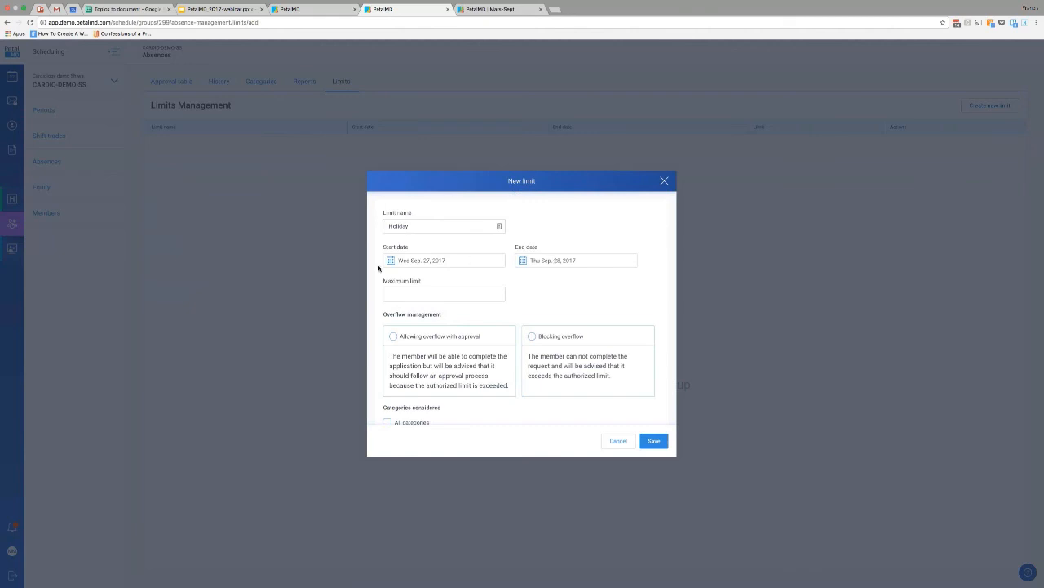
pyautogui.click(425, 293)
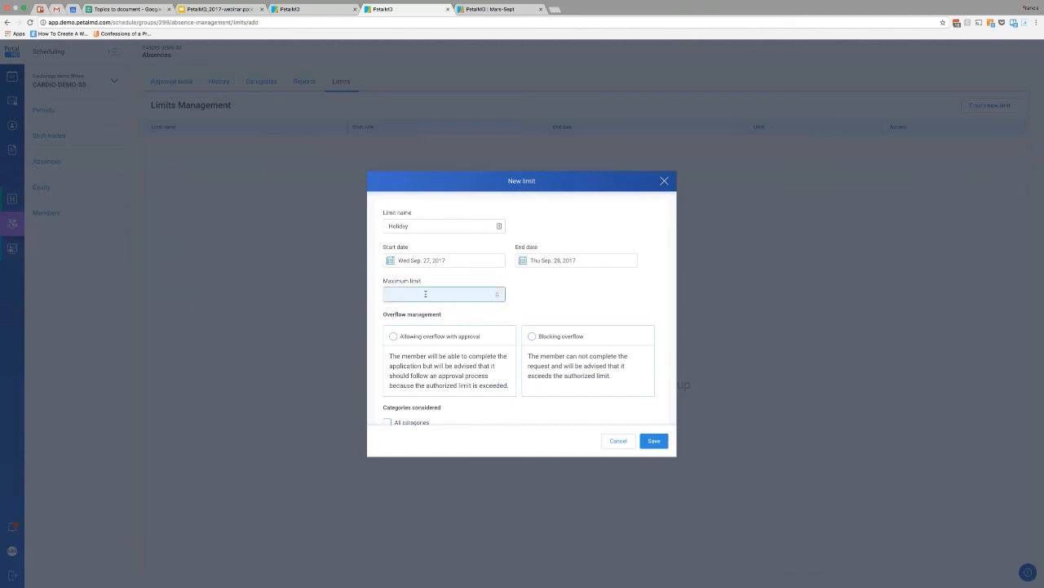
pyautogui.write('3')
pyautogui.click(658, 289)
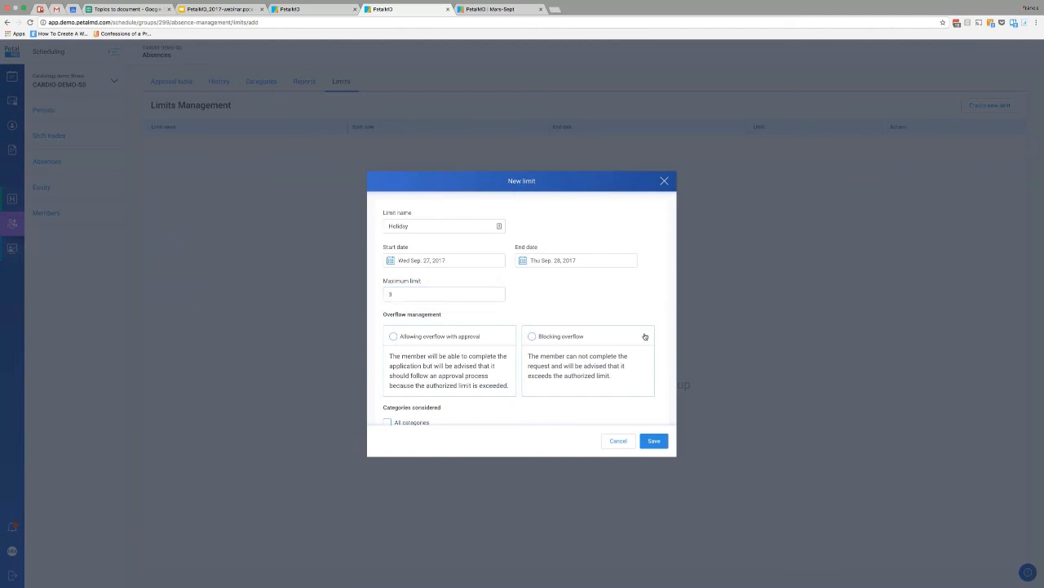
# Try Allowing overflow with approval for the new limit, and set its overflow management to Blocking overflow.
pyautogui.scroll(-1, 621, 293)
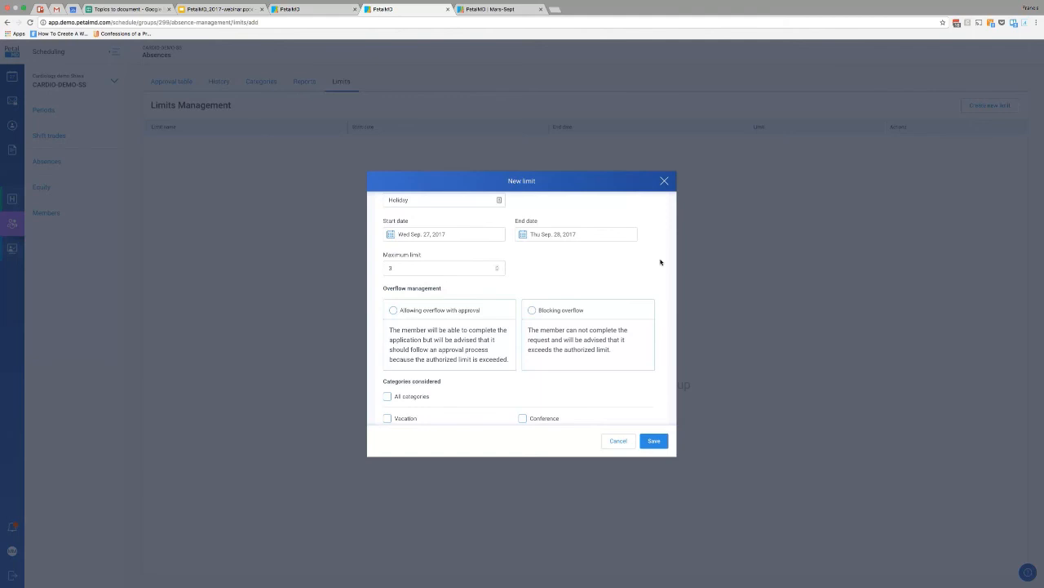
pyautogui.scroll(-3, 525, 266)
pyautogui.scroll(1, 526, 266)
pyautogui.scroll(1, 525, 266)
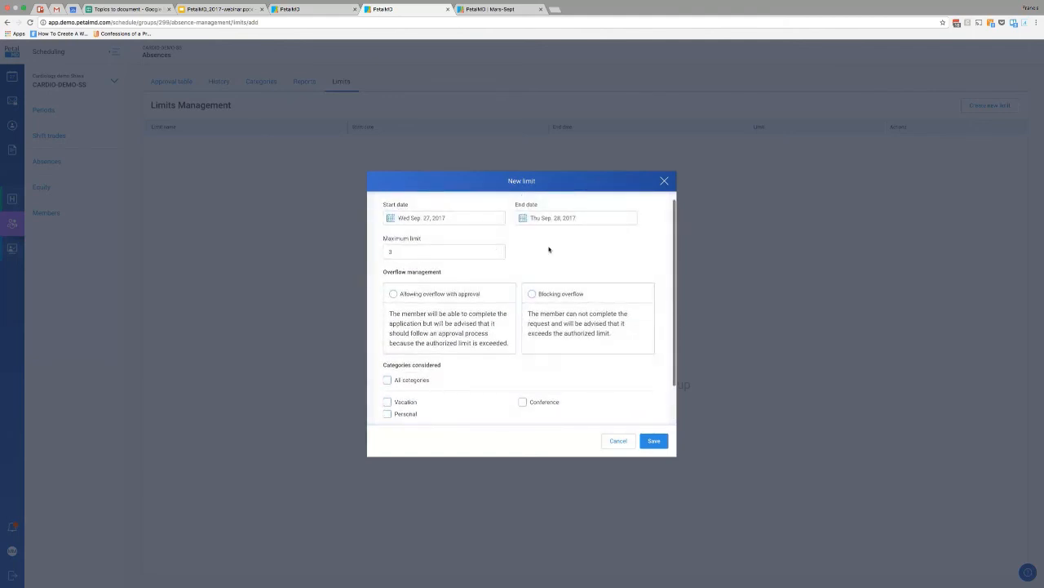
pyautogui.click(428, 297)
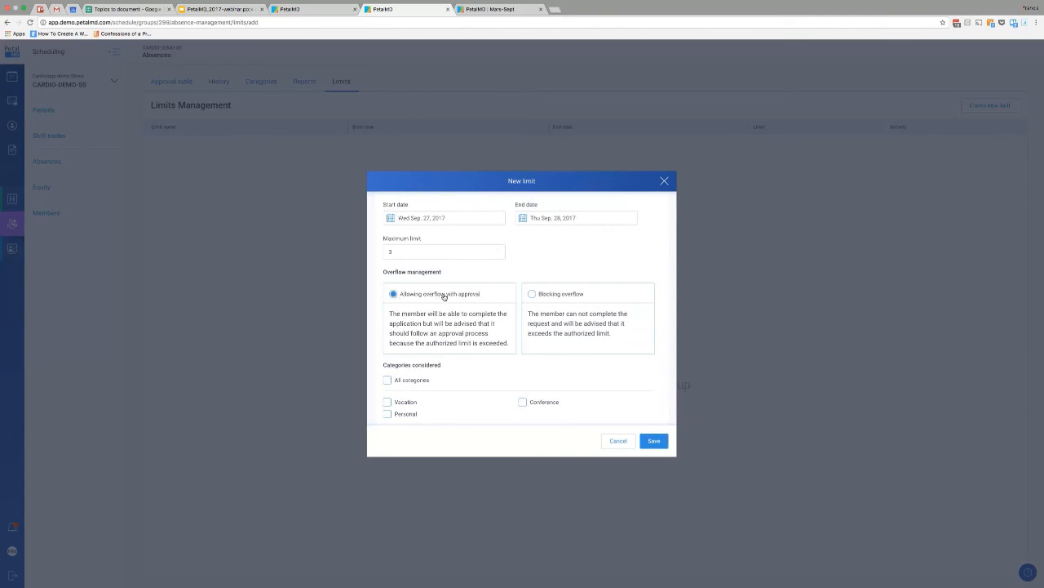
pyautogui.click(558, 297)
pyautogui.scroll(1, 554, 294)
pyautogui.scroll(-2, 552, 293)
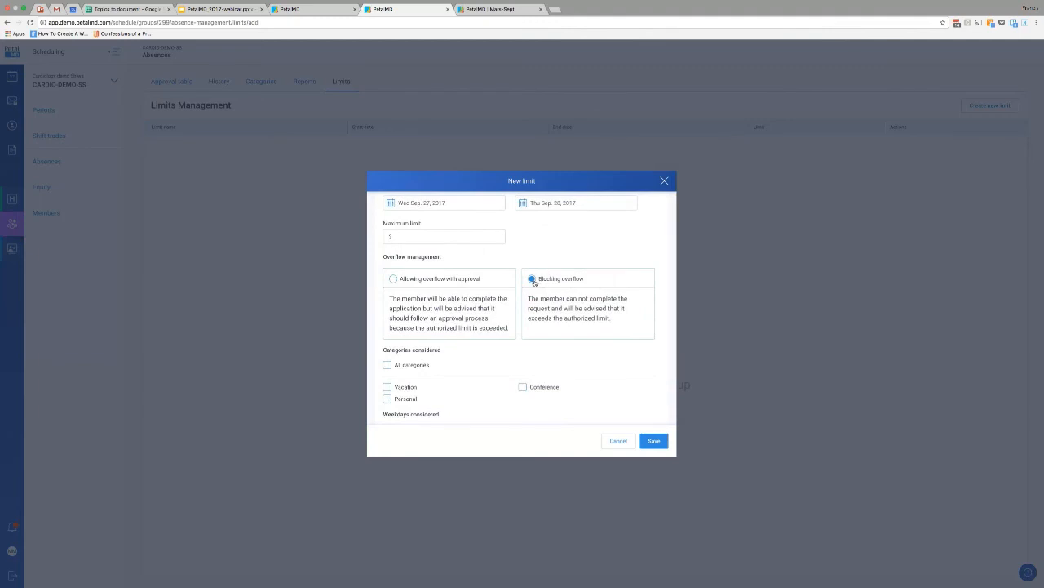
pyautogui.scroll(-2, 538, 282)
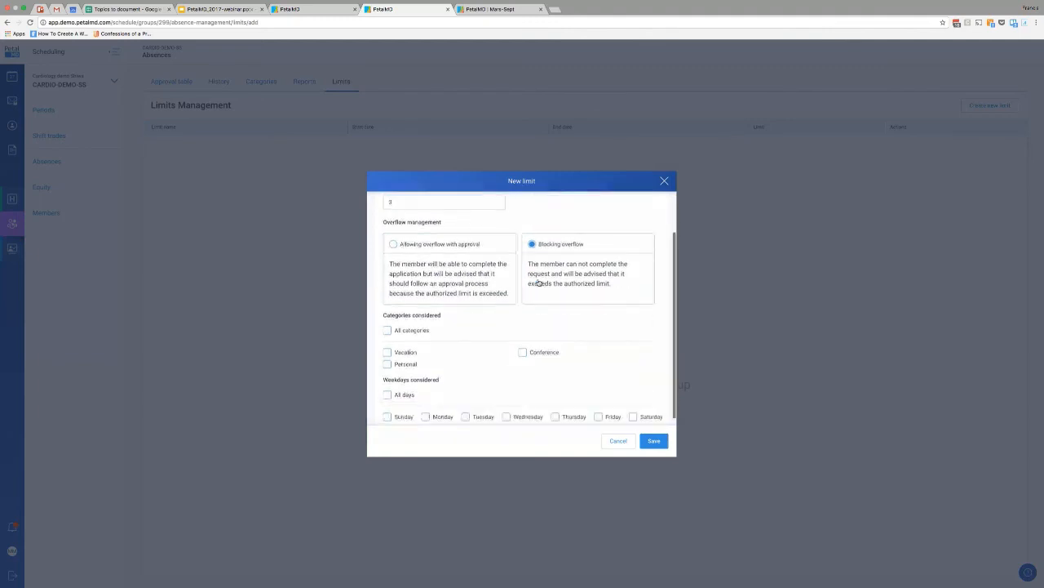
# Apply the new limit to the Vacation category and to all days of the week.
pyautogui.click(405, 306)
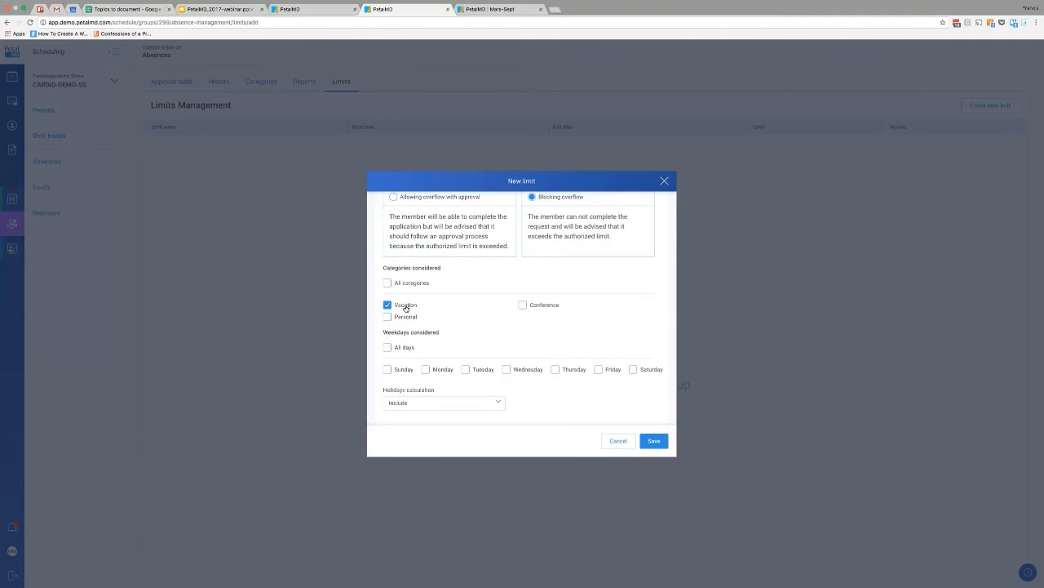
pyautogui.click(404, 349)
pyautogui.scroll(-1, 579, 304)
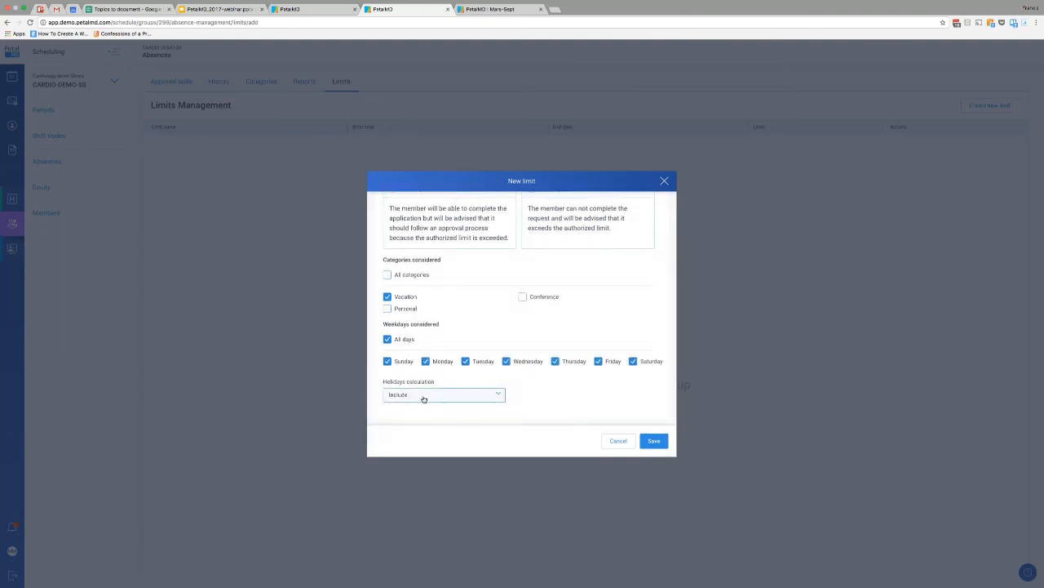
pyautogui.scroll(1, 606, 331)
pyautogui.scroll(4, 607, 330)
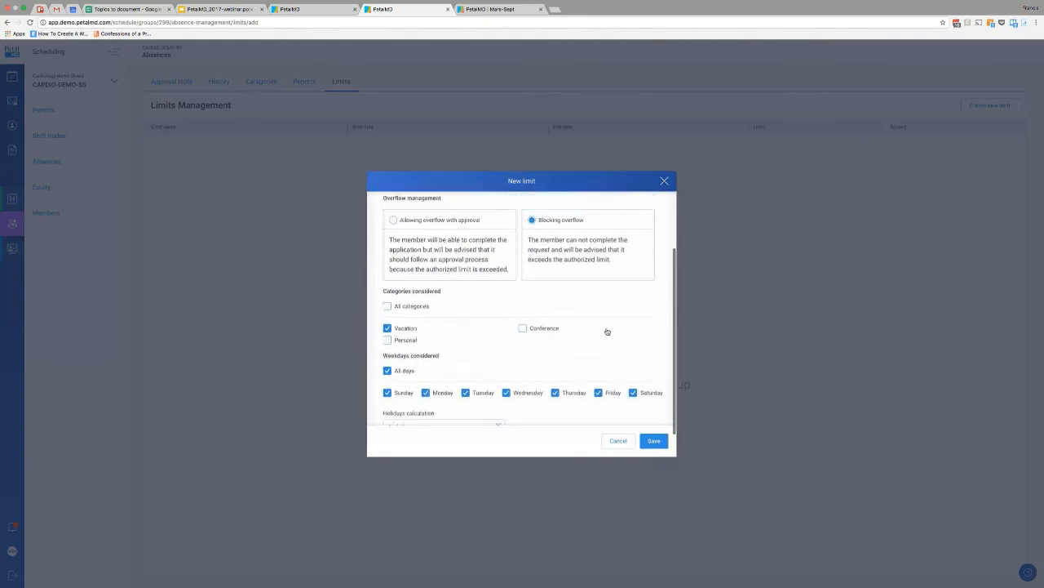
pyautogui.scroll(-3, 596, 292)
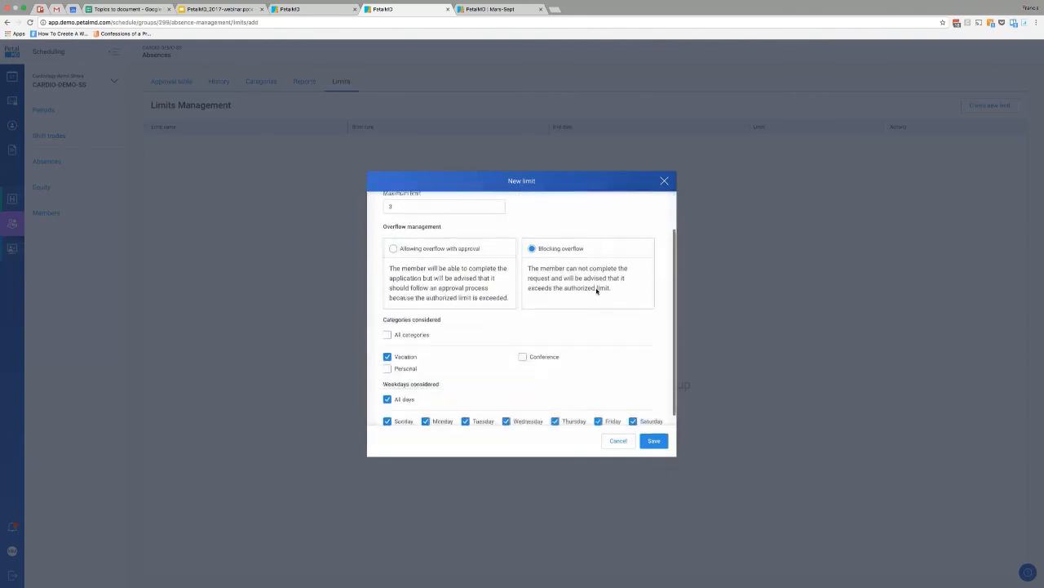
pyautogui.scroll(4, 597, 291)
pyautogui.scroll(-3, 596, 291)
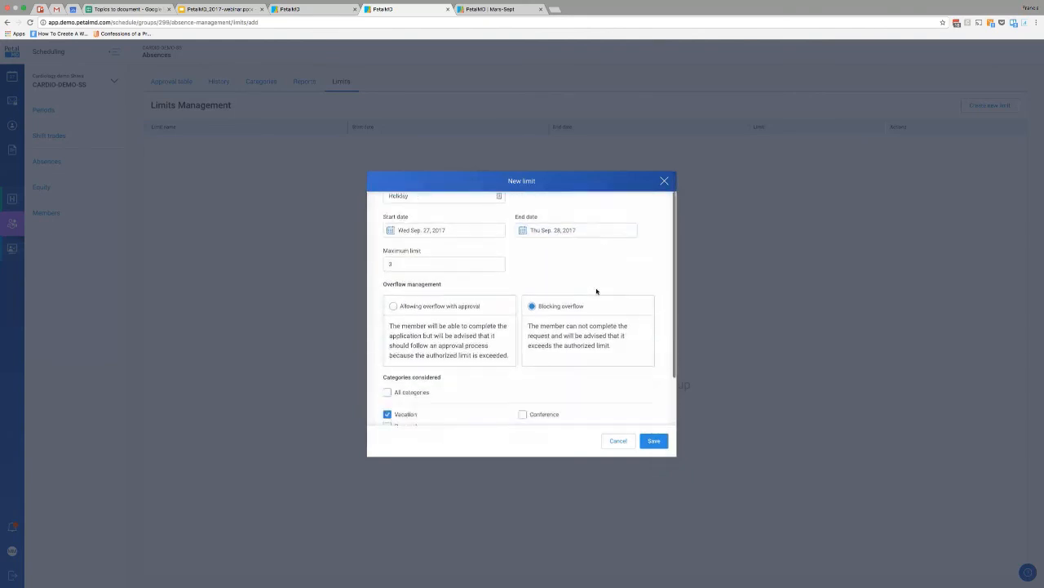
pyautogui.scroll(2, 491, 289)
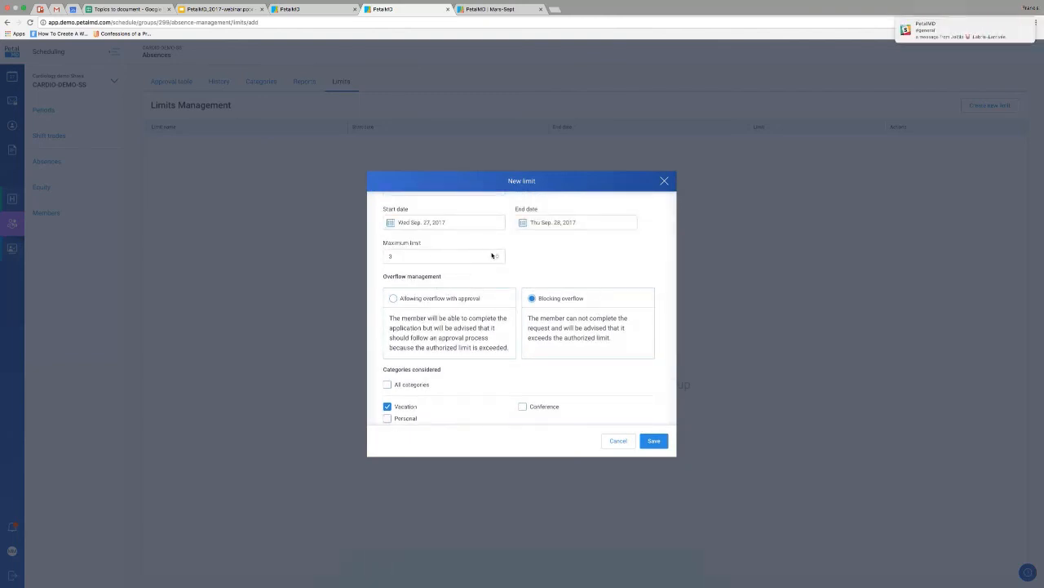
# Set the limit's holidays calculation to Exclude and cancel the new limit without saving.
pyautogui.scroll(-3, 517, 343)
pyautogui.click(410, 395)
pyautogui.click(411, 401)
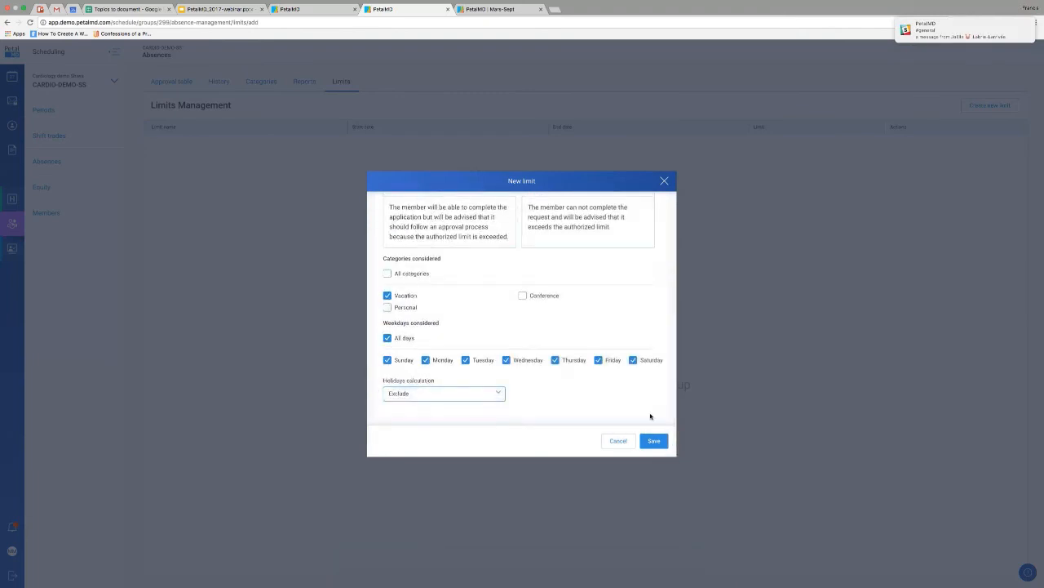
pyautogui.click(618, 440)
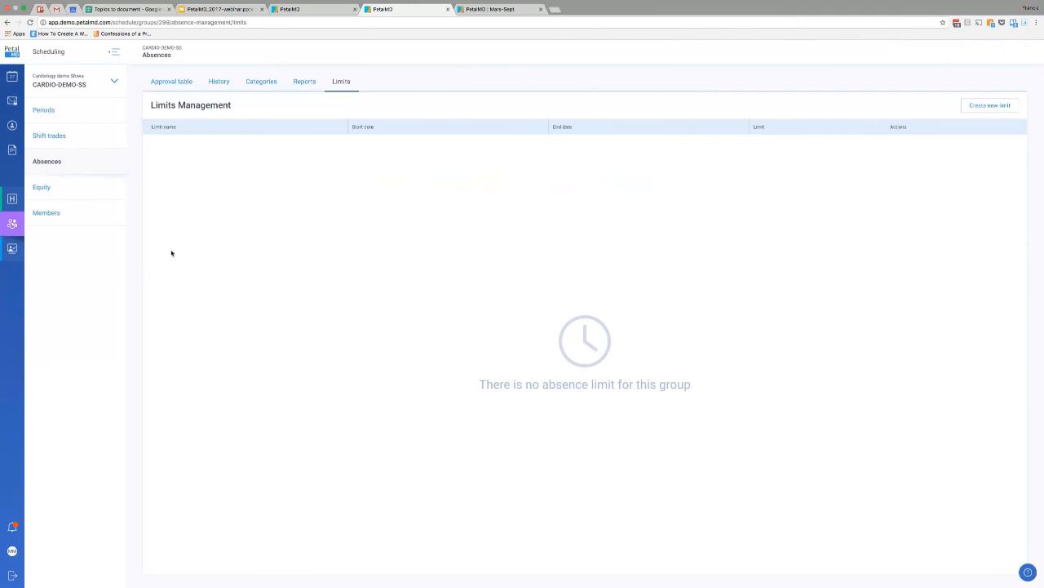
# View the equity management of CARDIO-DEMO-SS and open its list of current members.
pyautogui.click(89, 196)
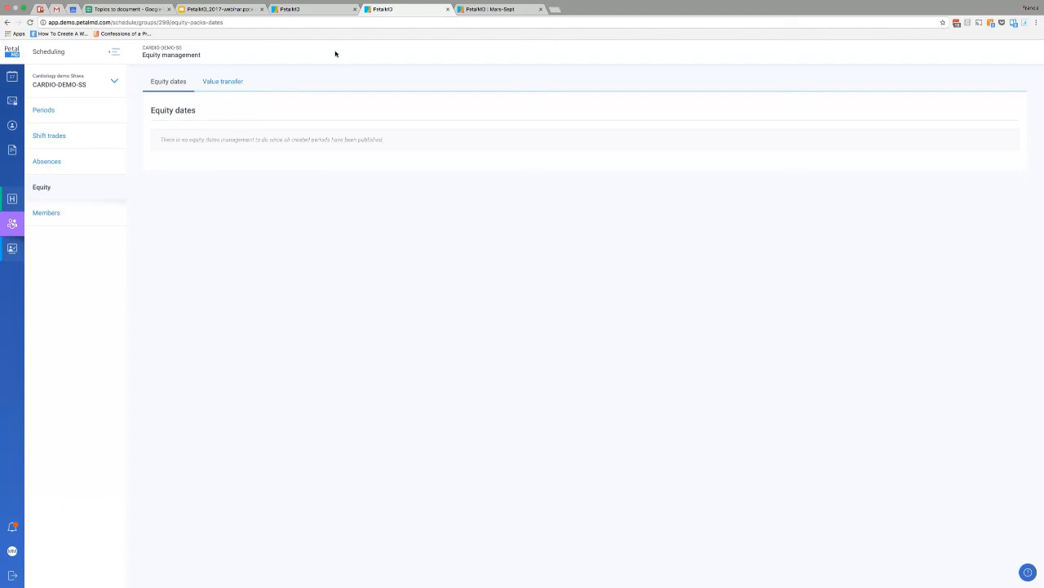
pyautogui.click(42, 213)
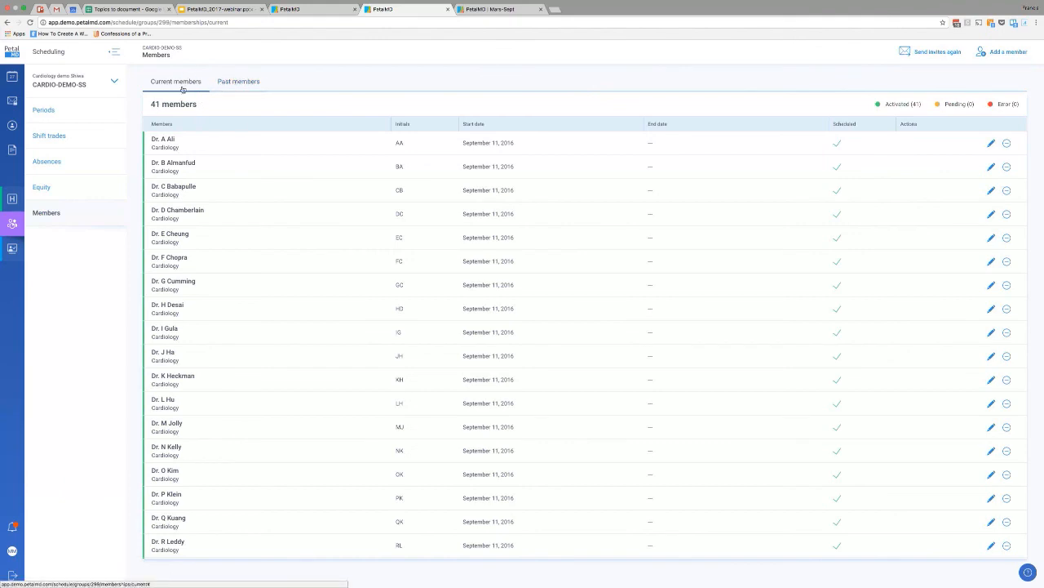
# Try to remove the first, second and eighth listed current members from the group, dismissing each dialog.
pyautogui.click(227, 82)
pyautogui.click(177, 82)
pyautogui.click(1008, 144)
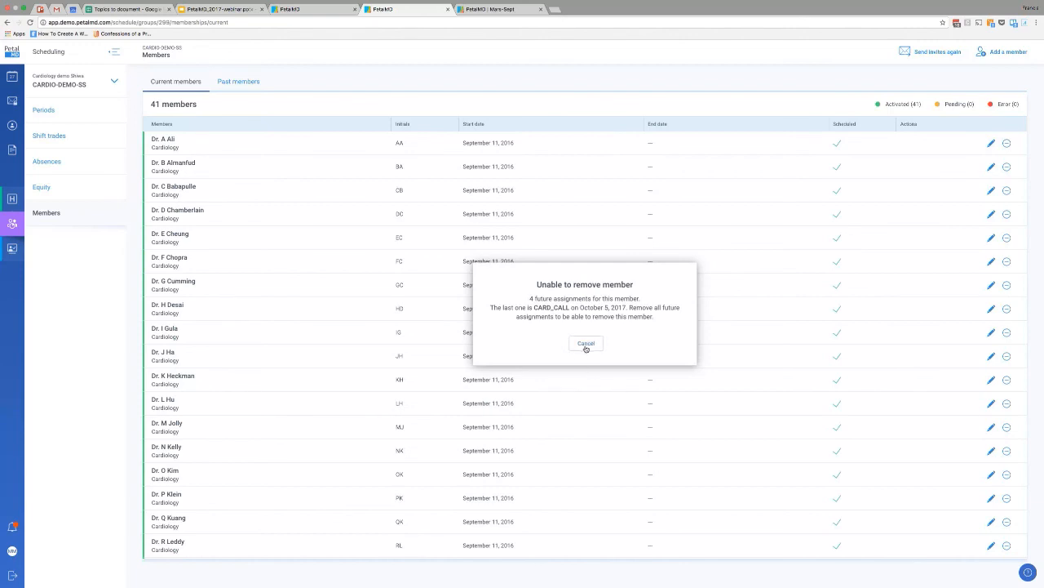
pyautogui.click(587, 343)
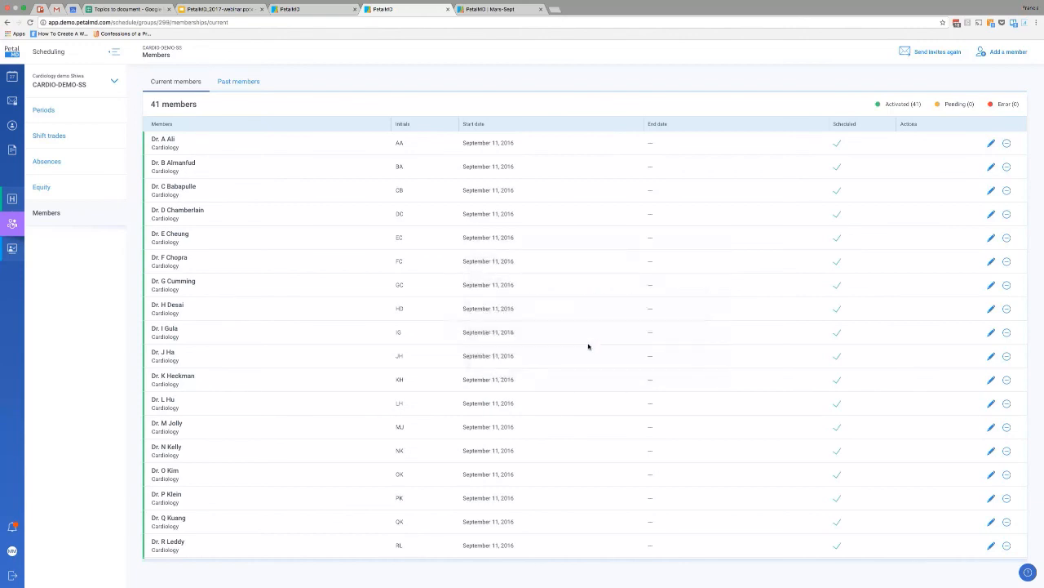
pyautogui.click(1008, 167)
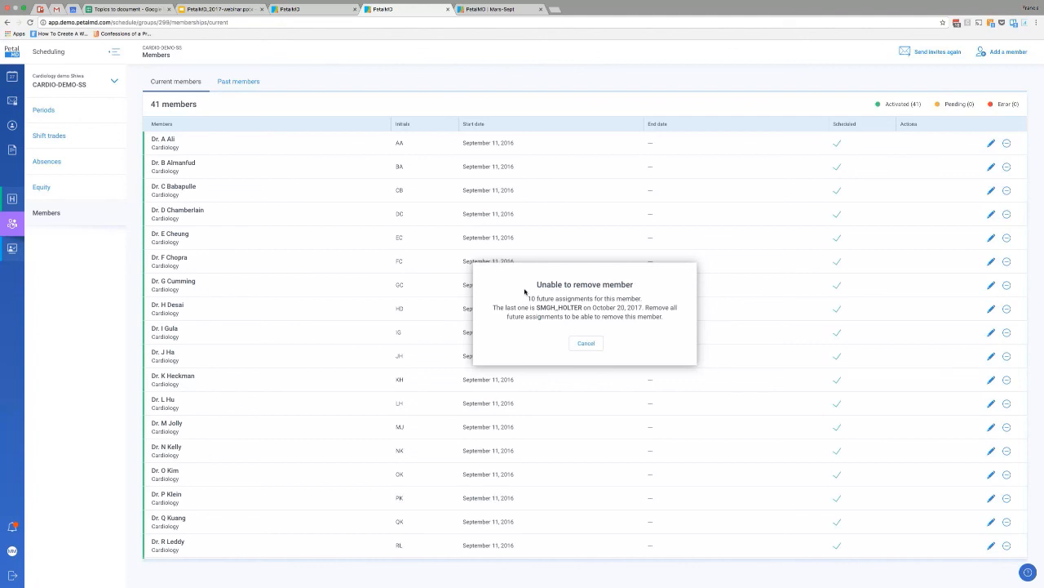
pyautogui.click(583, 342)
pyautogui.click(1007, 309)
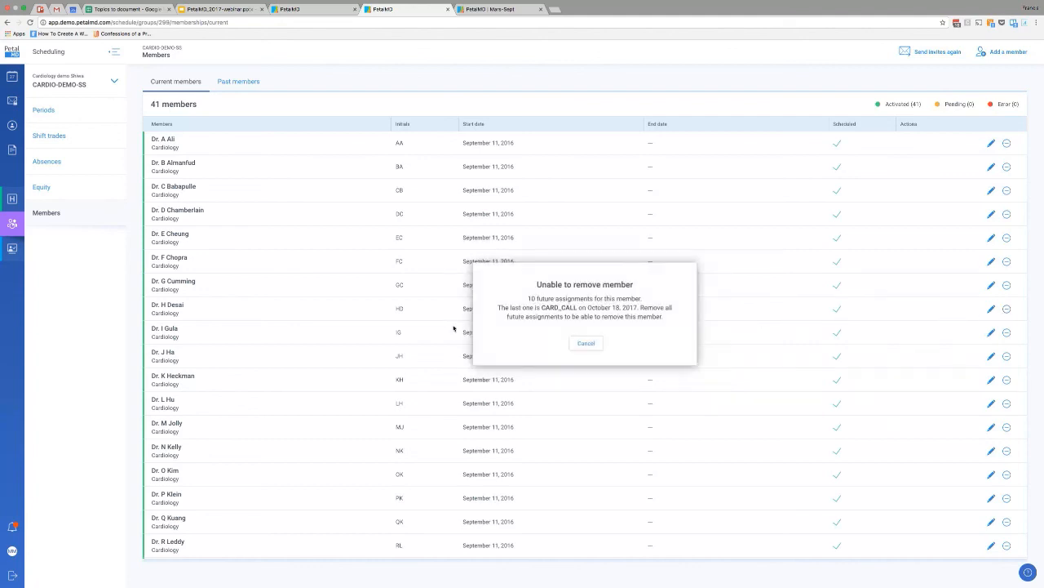
pyautogui.click(587, 344)
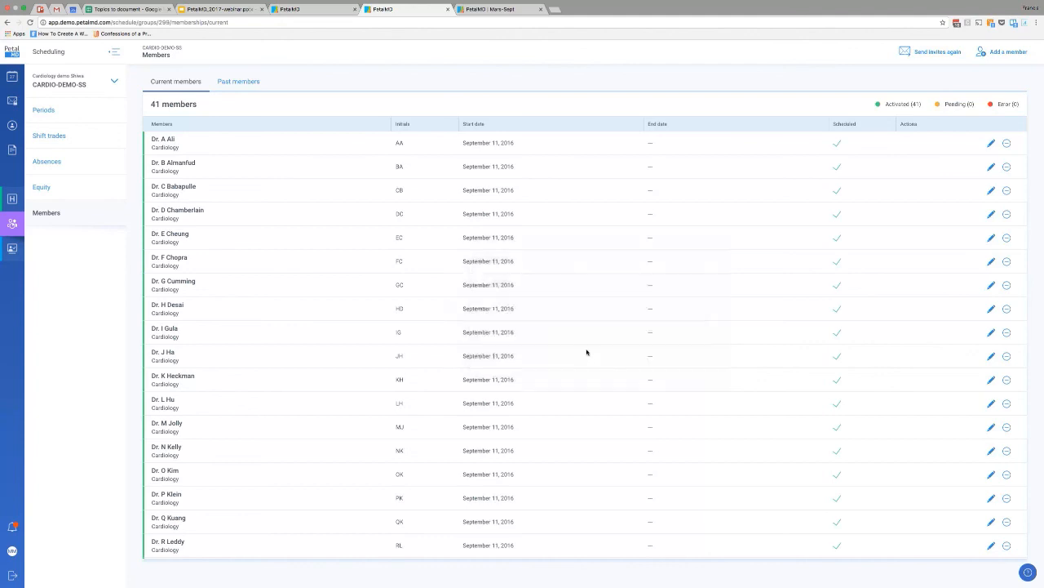
# Remove the seventh listed member from the group and show the list of past members.
pyautogui.click(1007, 284)
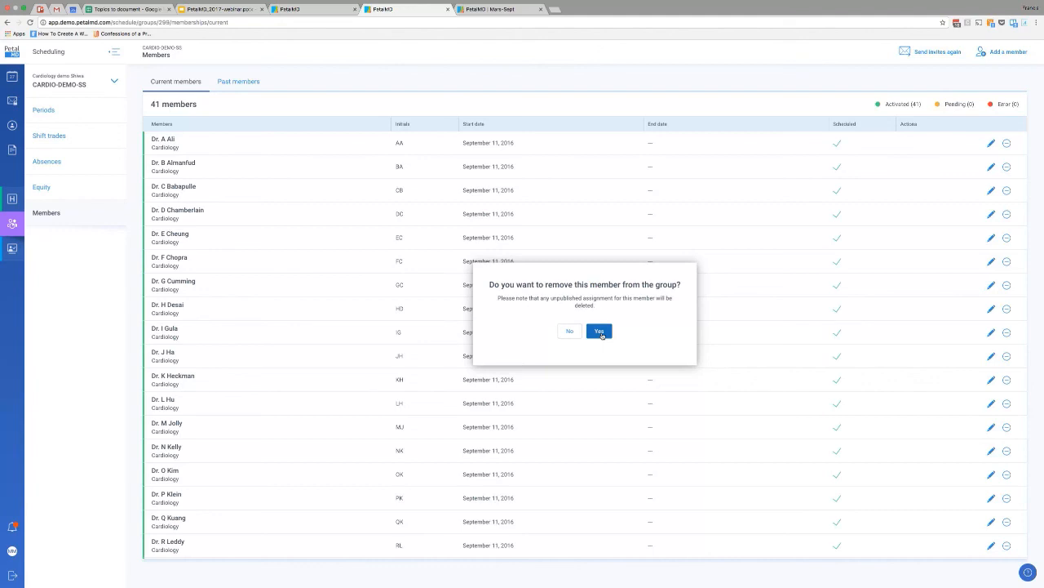
pyautogui.click(601, 334)
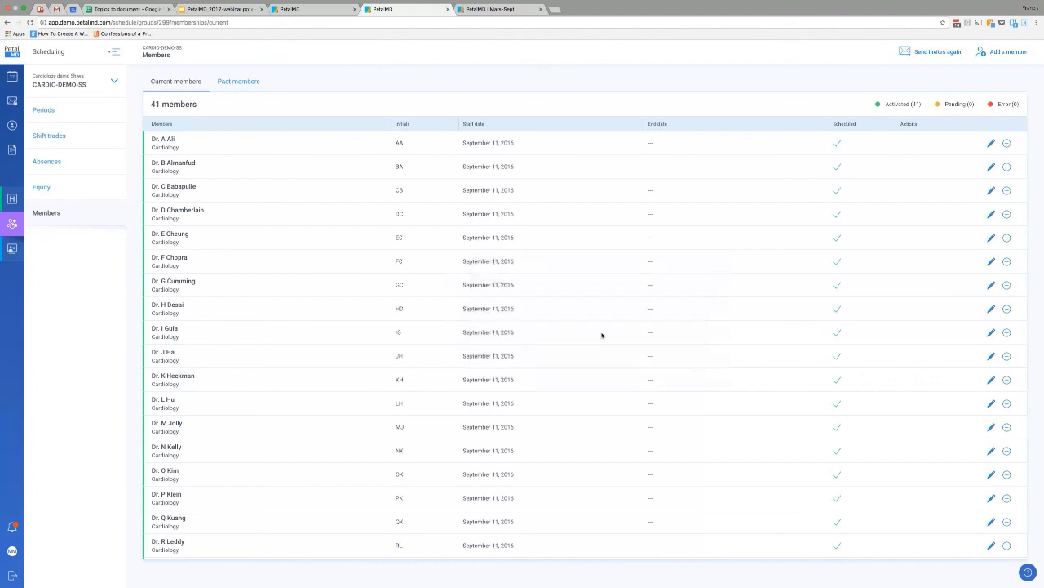
pyautogui.click(238, 81)
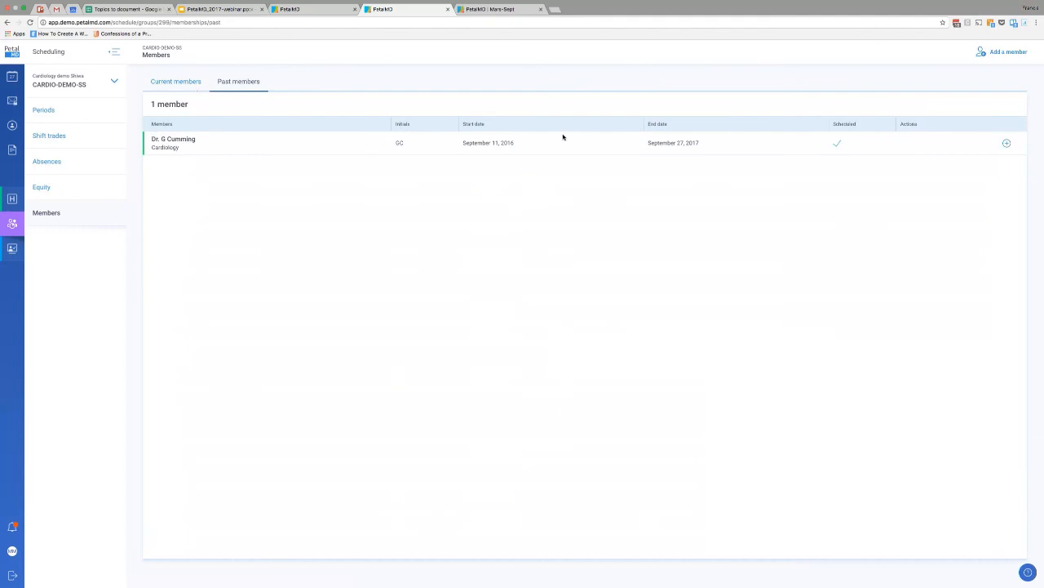
# Open the form for adding the past member back to the group, close its account notice, and cancel.
pyautogui.click(1007, 144)
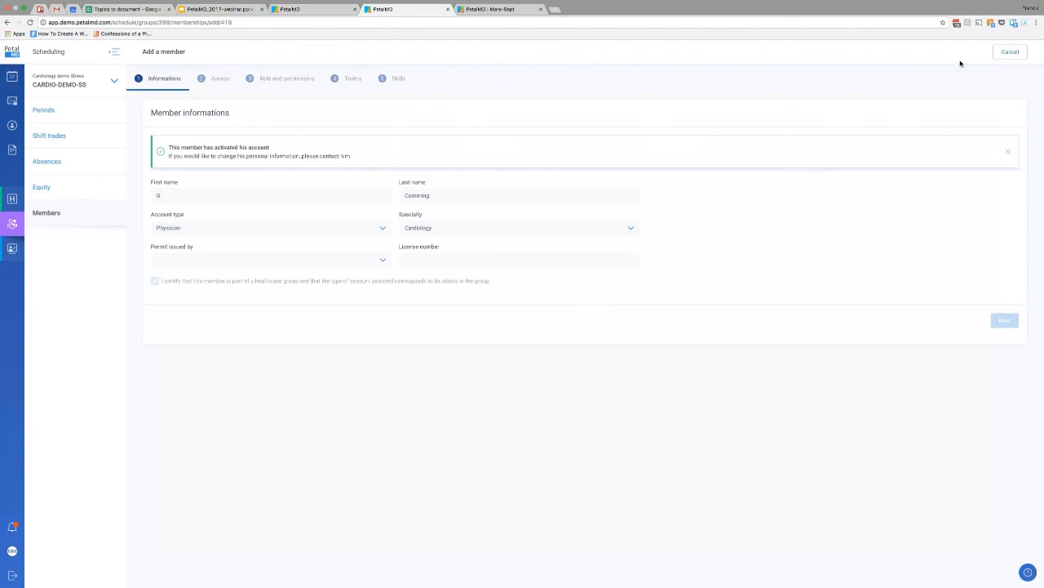
pyautogui.click(1008, 155)
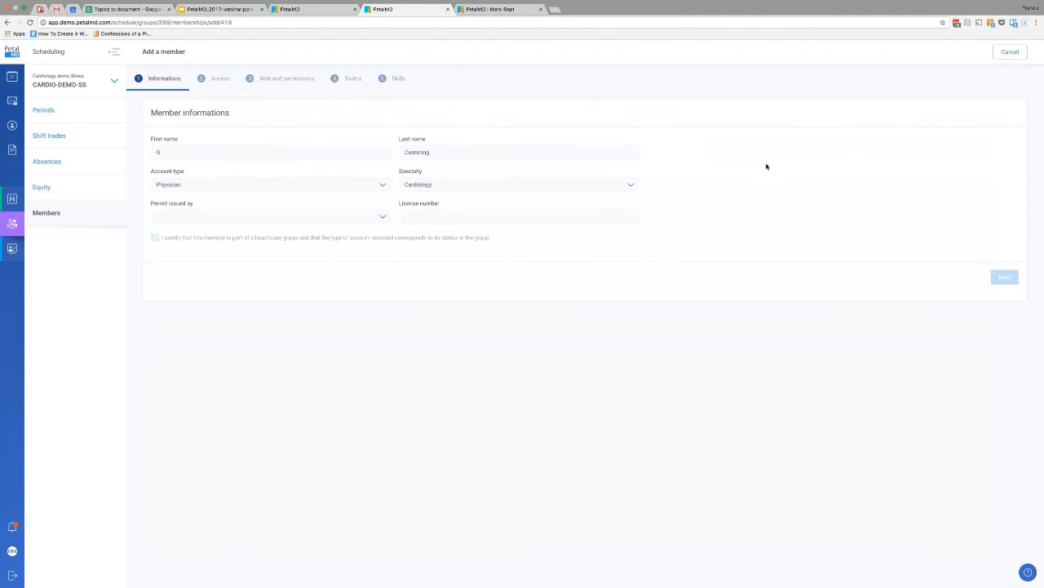
pyautogui.click(1011, 52)
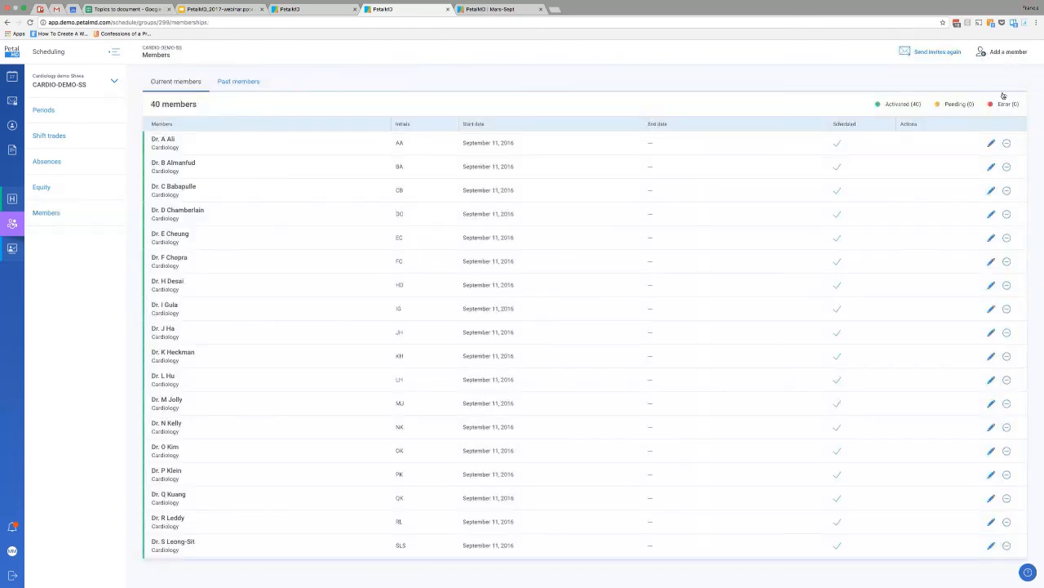
# Open the first listed member for editing and try a membership and scheduling end date of October 28, 2017.
pyautogui.click(989, 145)
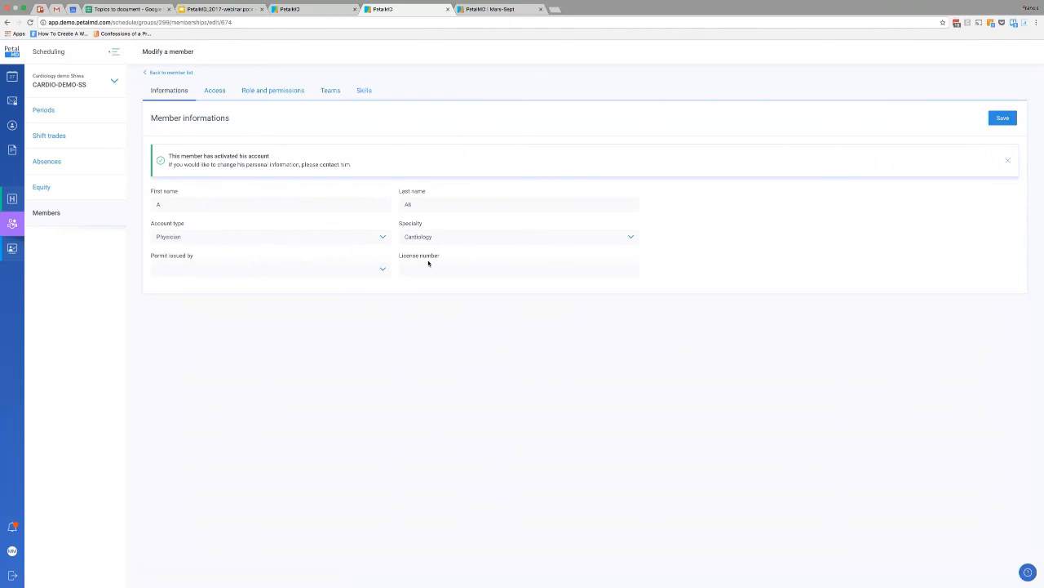
pyautogui.click(222, 93)
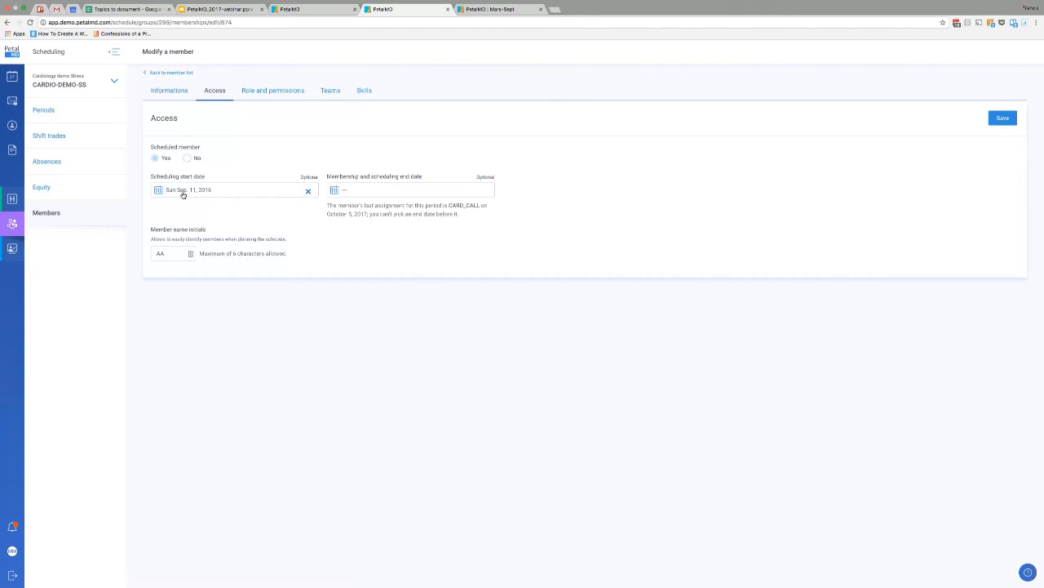
pyautogui.click(383, 193)
pyautogui.scroll(-2, 420, 222)
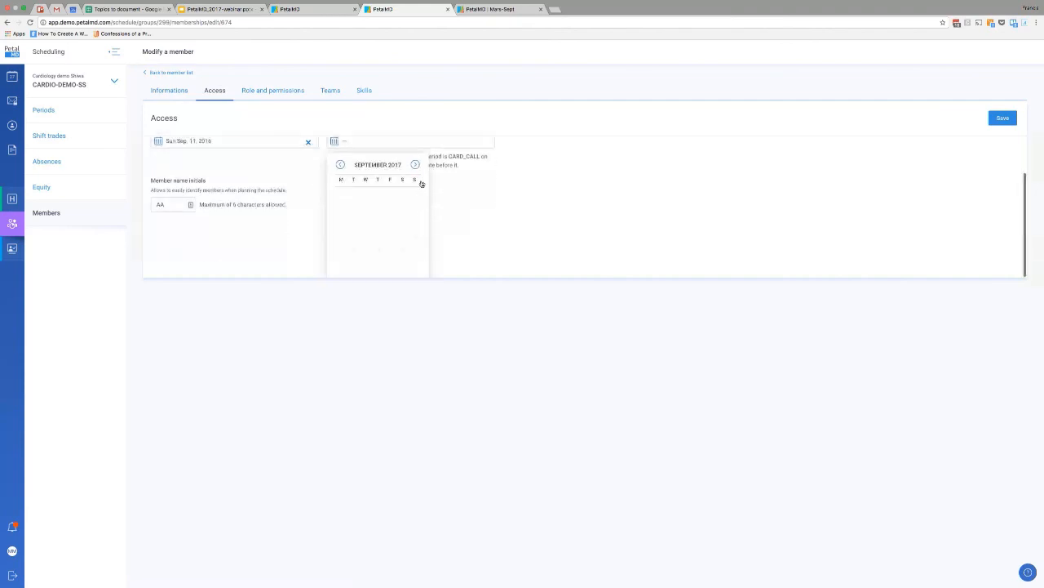
pyautogui.click(415, 164)
pyautogui.click(402, 250)
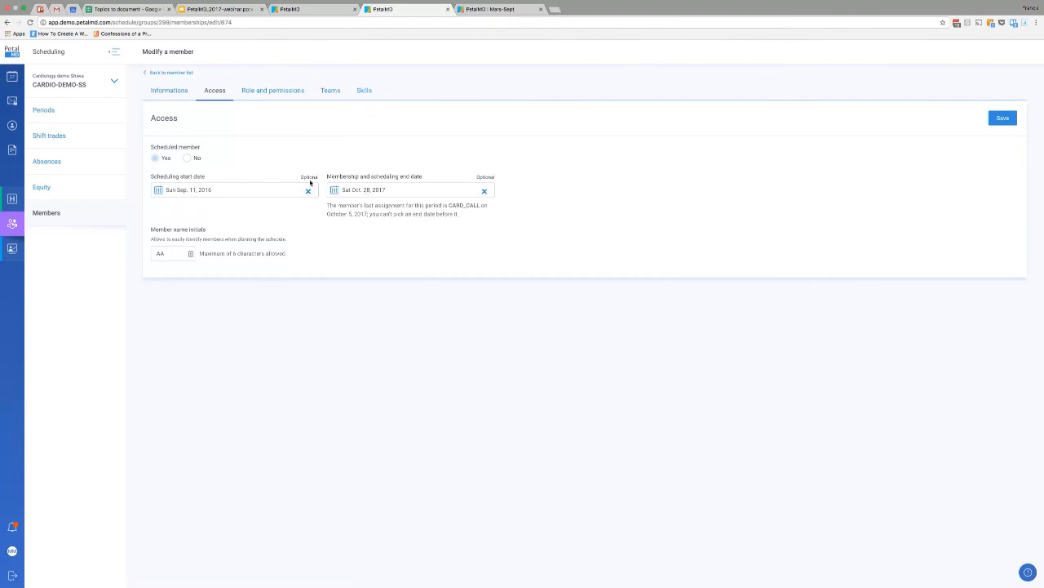
# View the member's role and permissions, assigned teams and skills.
pyautogui.click(259, 91)
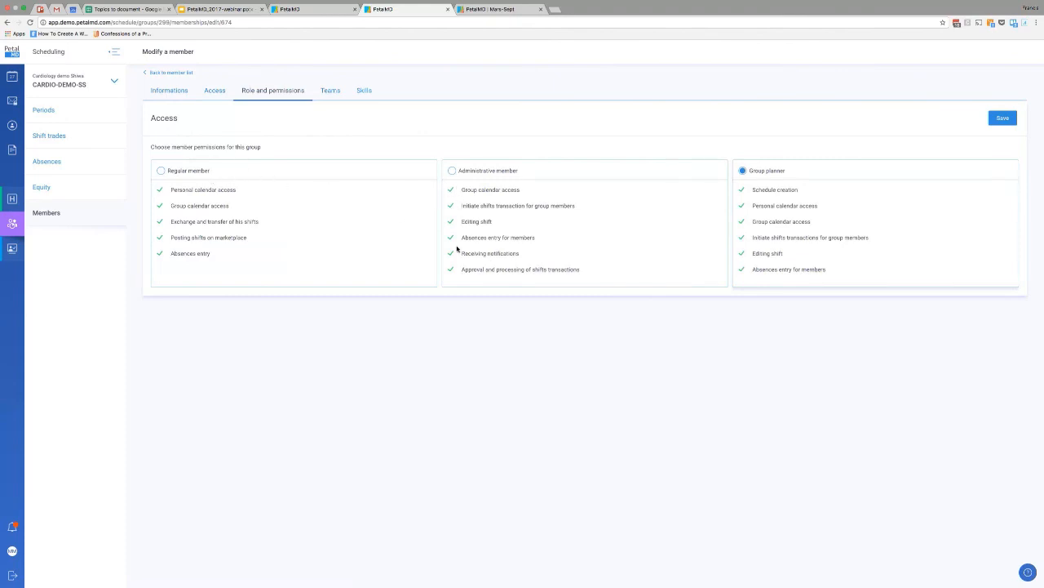
pyautogui.click(331, 92)
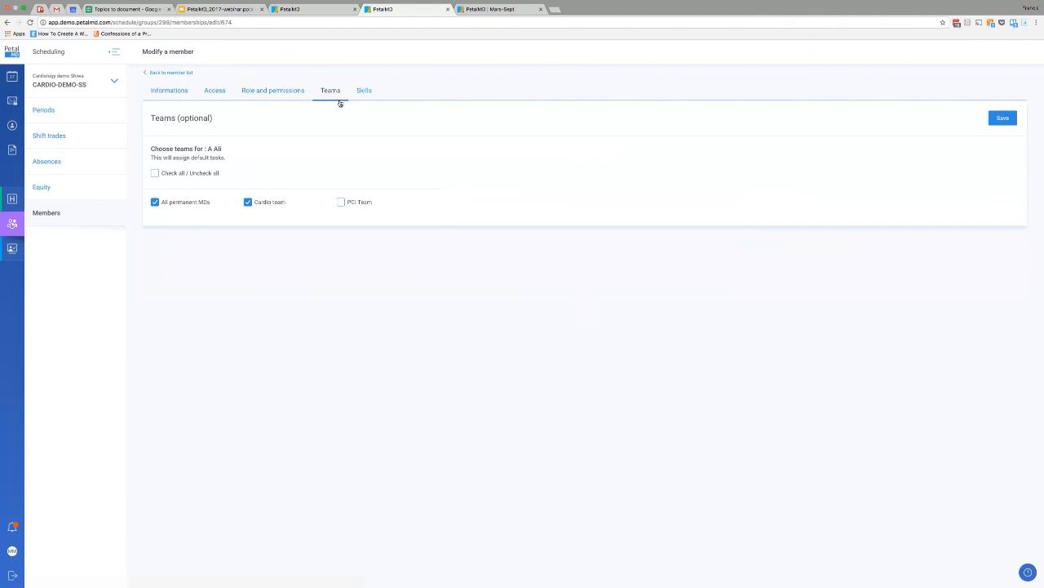
pyautogui.click(365, 92)
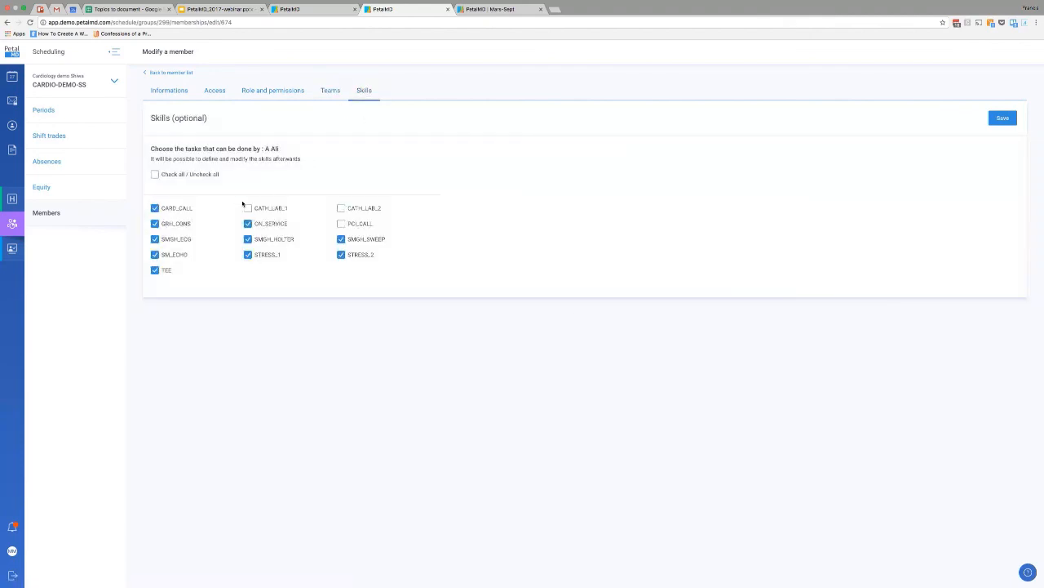
# Try toggling the CARD_CALL task in the member's skills and return to the member list.
pyautogui.click(172, 210)
pyautogui.click(170, 210)
pyautogui.click(169, 210)
pyautogui.click(394, 161)
pyautogui.click(173, 211)
pyautogui.click(171, 211)
pyautogui.click(182, 211)
pyautogui.click(175, 210)
pyautogui.click(1003, 118)
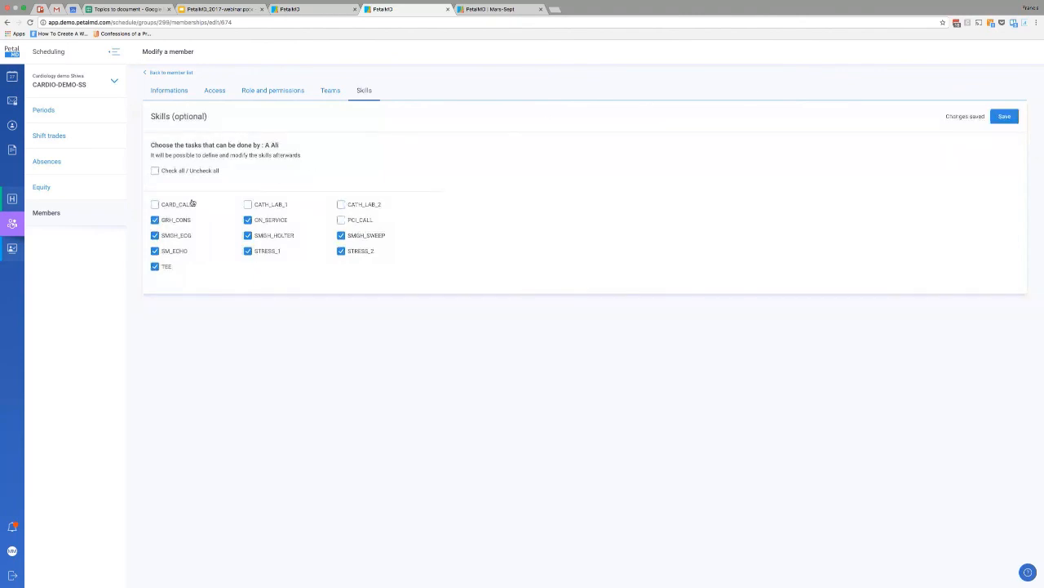
pyautogui.click(172, 74)
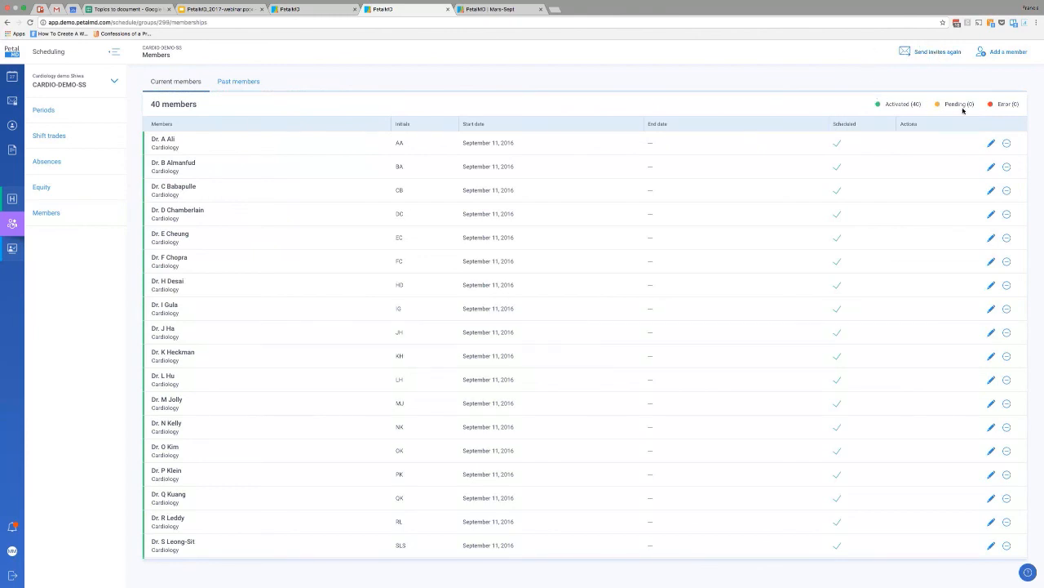
# Examine the Activated, Pending and Error status counts above the member list.
pyautogui.moveTo(888, 105); pyautogui.dragTo(911, 105)
pyautogui.click(899, 106)
pyautogui.doubleClick(897, 104)
pyautogui.doubleClick(958, 104)
pyautogui.click(956, 90)
pyautogui.moveTo(1022, 106); pyautogui.dragTo(999, 104)
pyautogui.click(999, 104)
pyautogui.doubleClick(1014, 104)
pyautogui.click(1015, 104)
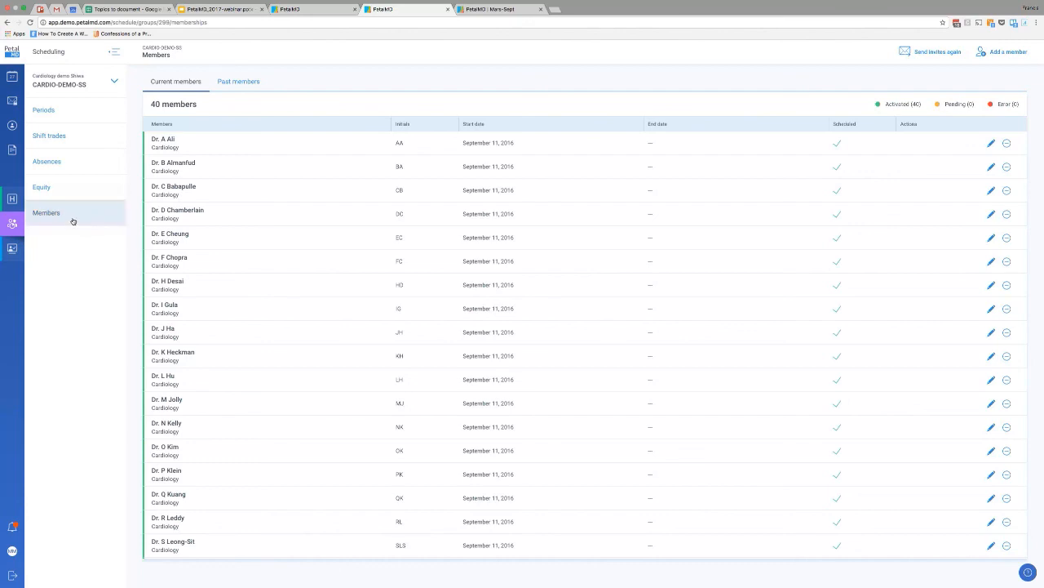
# Open the PETAL HOSPITAL dashboard and view the details of the Emergency - Night shift on September 27, then close them.
pyautogui.click(12, 200)
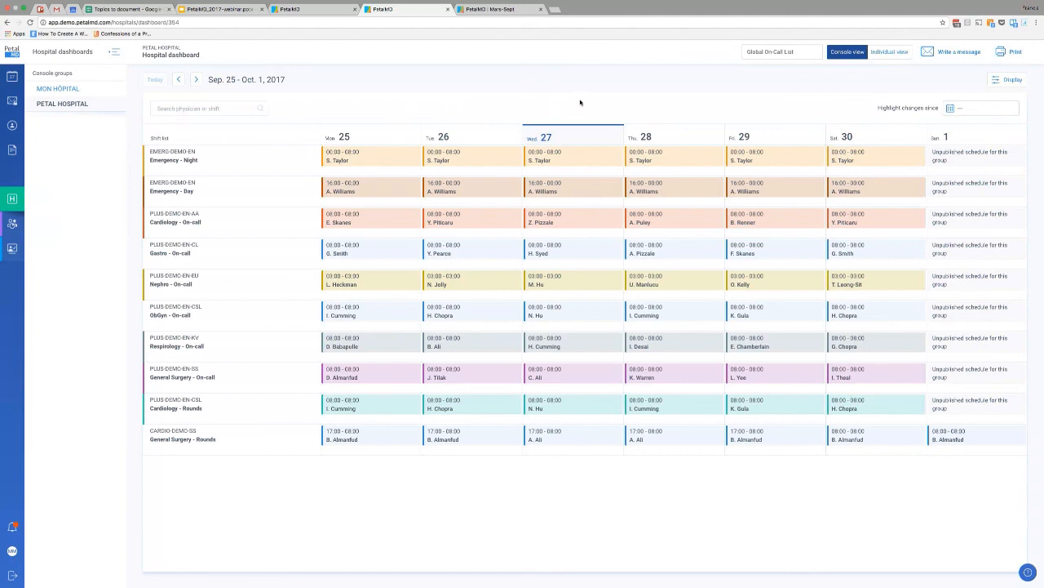
pyautogui.click(577, 156)
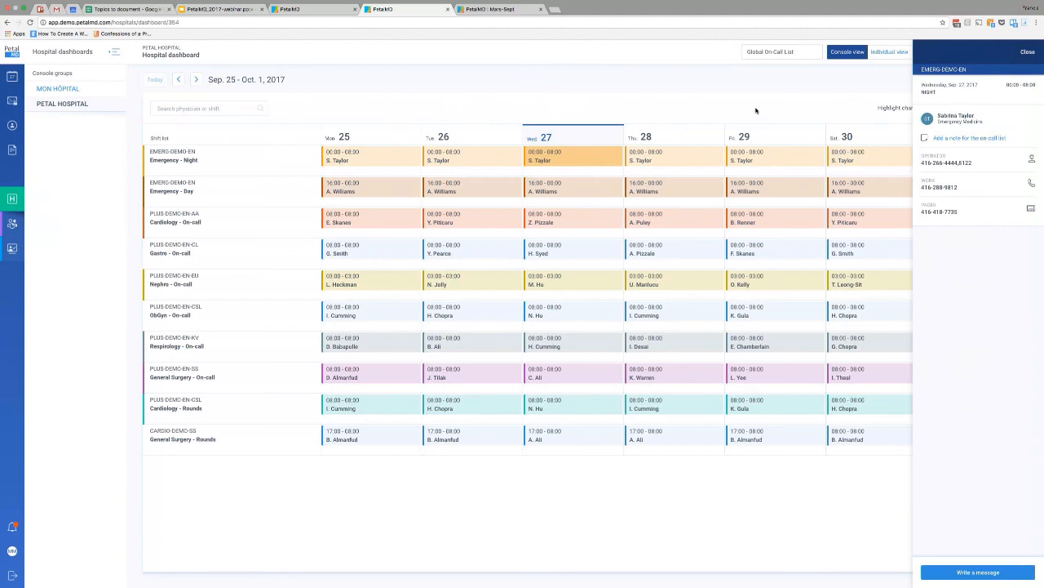
pyautogui.click(755, 110)
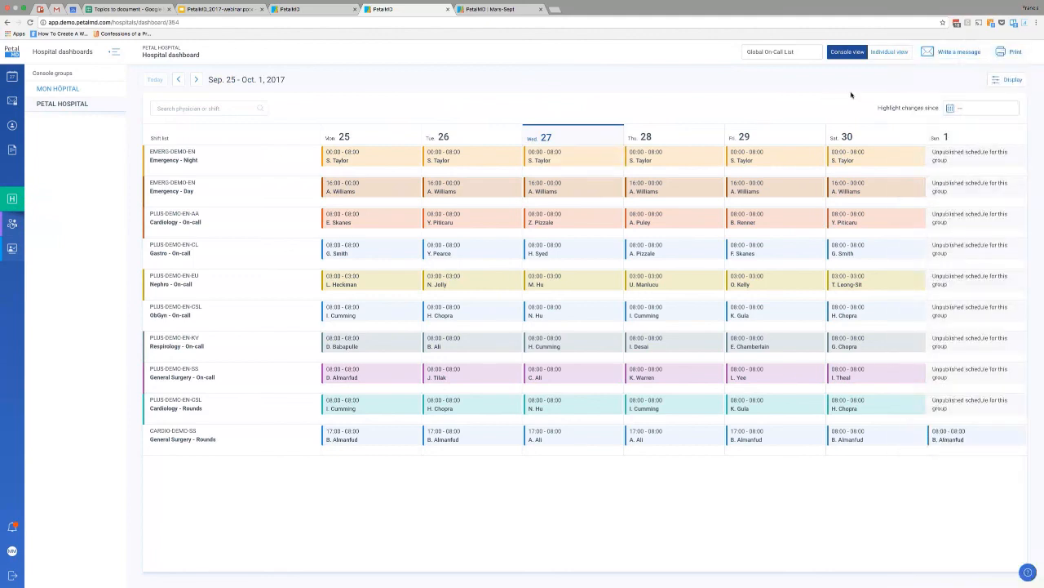
# View the message form for physicians in the current view, cancel it, and try the physician or shift search field.
pyautogui.click(957, 52)
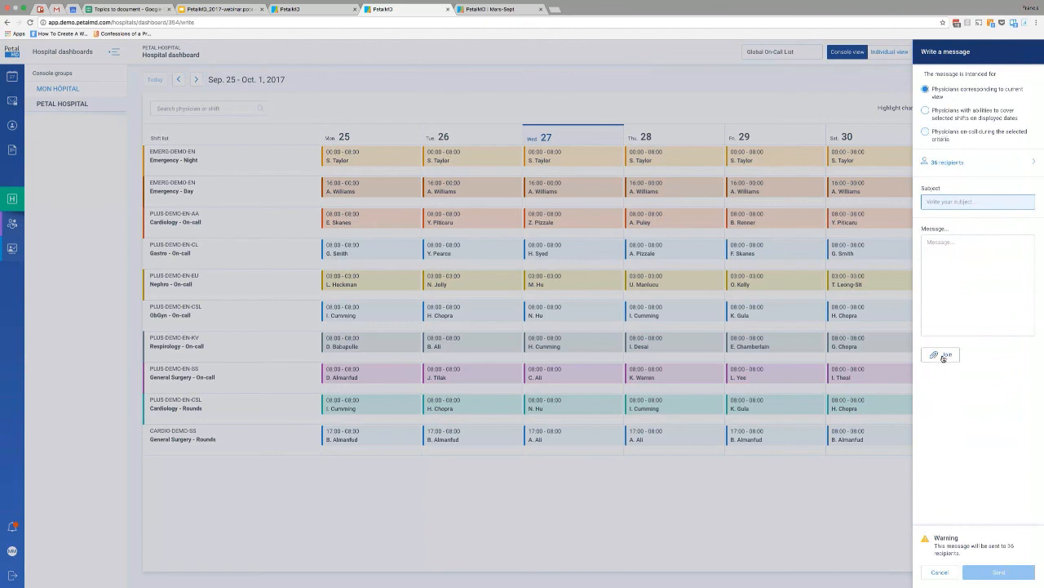
pyautogui.click(940, 571)
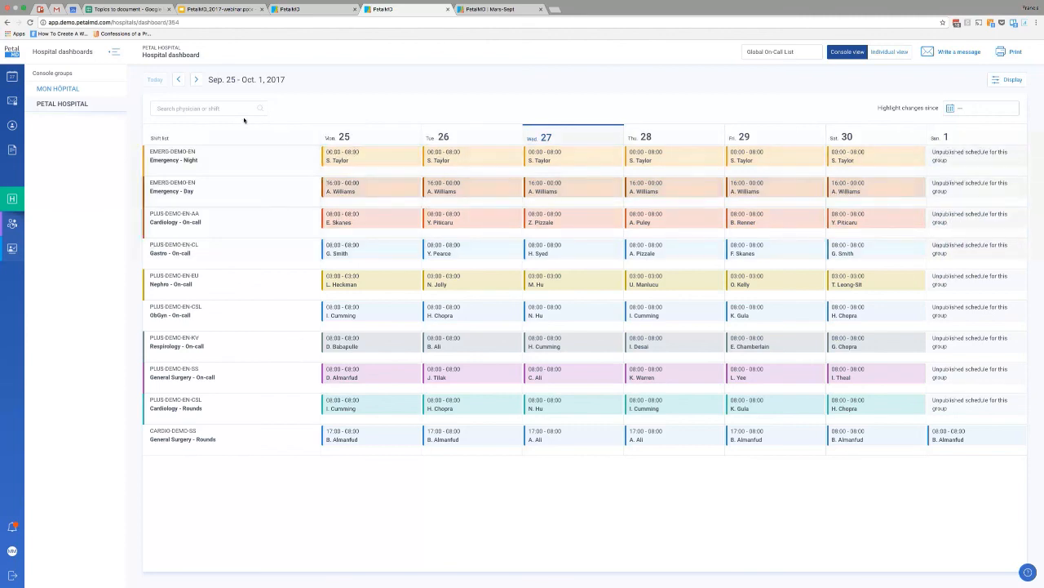
pyautogui.click(199, 110)
pyautogui.click(352, 111)
# Open the notification preferences of the personal profile and toggle the email notification for Messaging on and off.
pyautogui.click(12, 551)
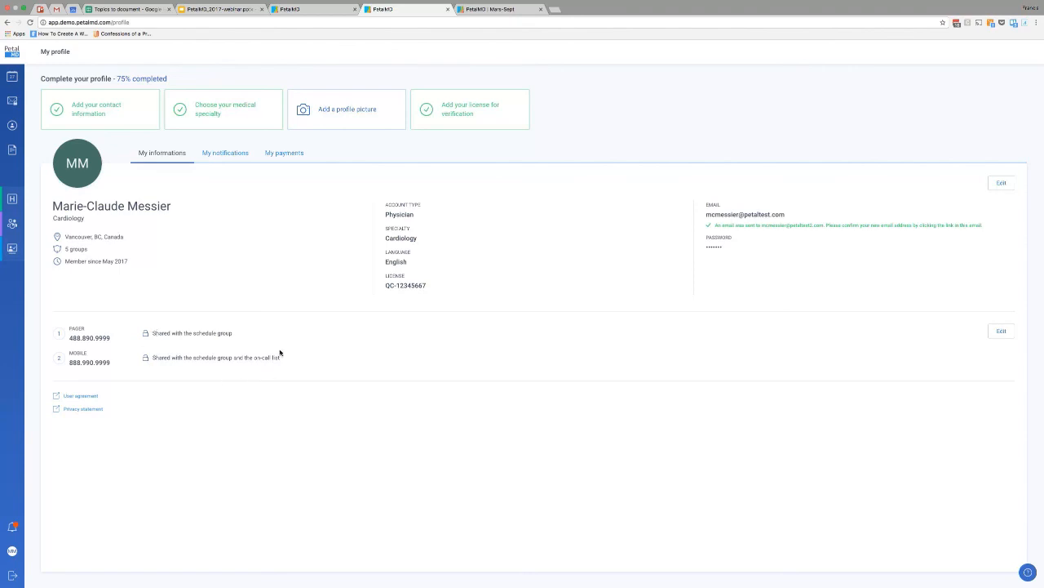
pyautogui.click(226, 155)
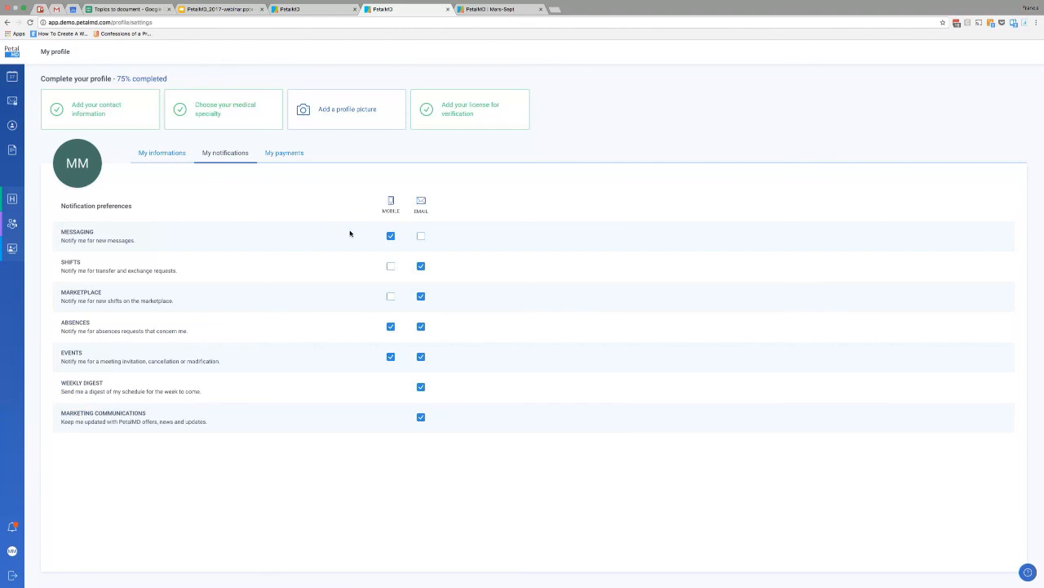
pyautogui.click(421, 237)
pyautogui.click(421, 237)
# Open the dialog for adding a profile picture and close it without uploading one.
pyautogui.click(84, 170)
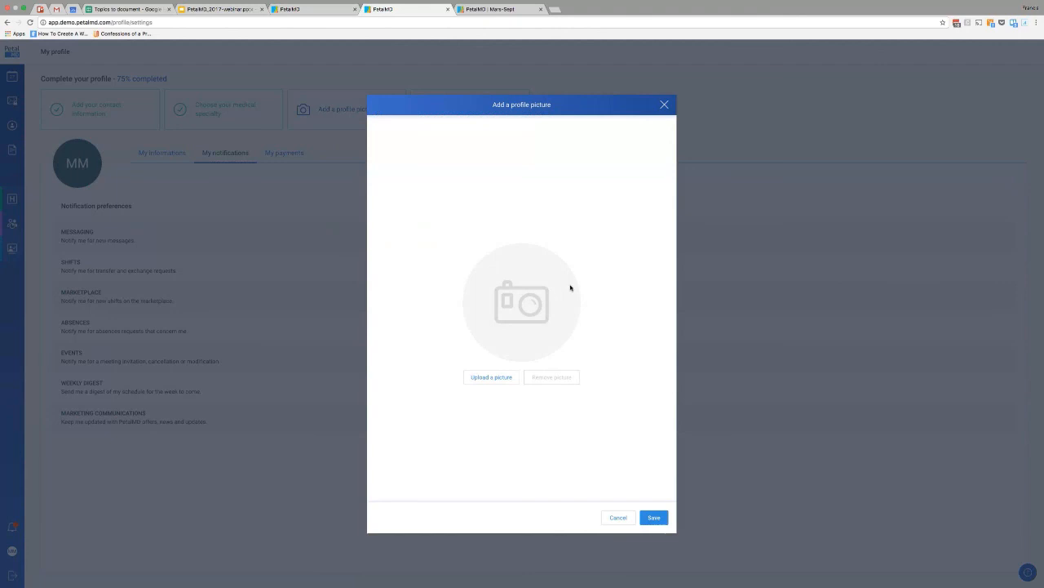
pyautogui.click(665, 105)
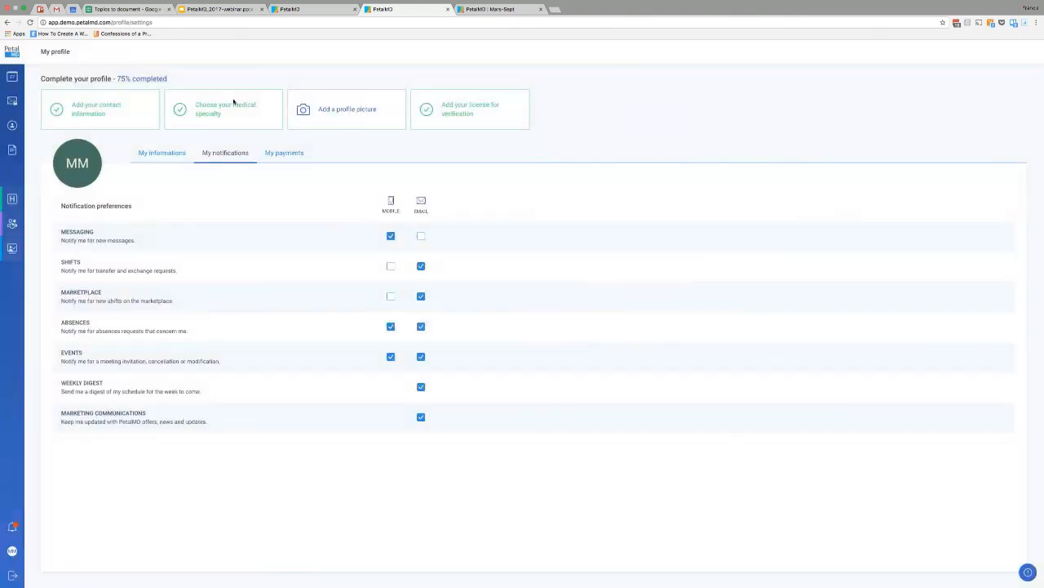
# Open the contacts directory and browse the list of all contacts.
pyautogui.click(12, 125)
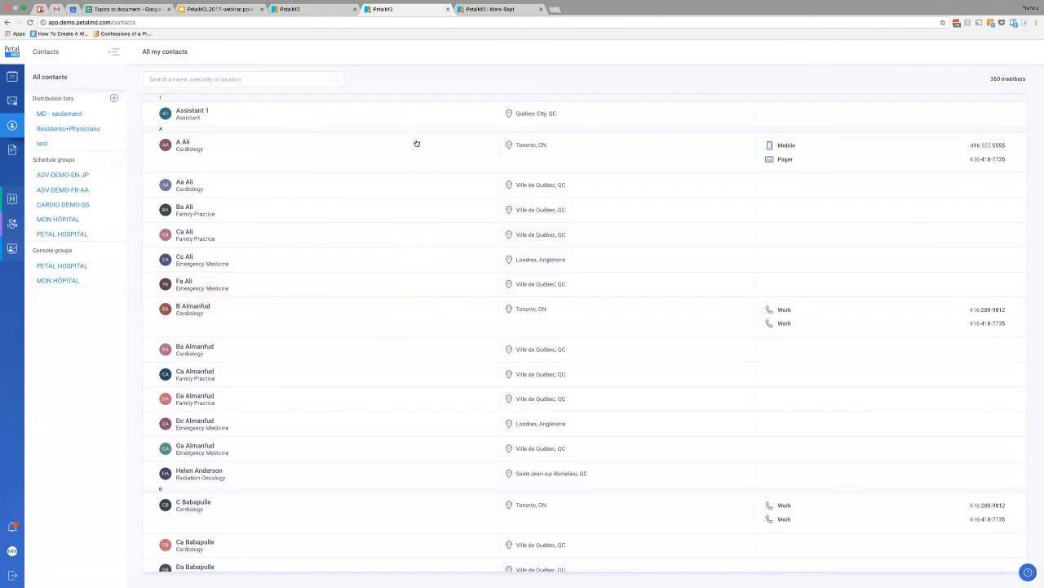
pyautogui.scroll(-2, 419, 194)
pyautogui.scroll(2, 419, 194)
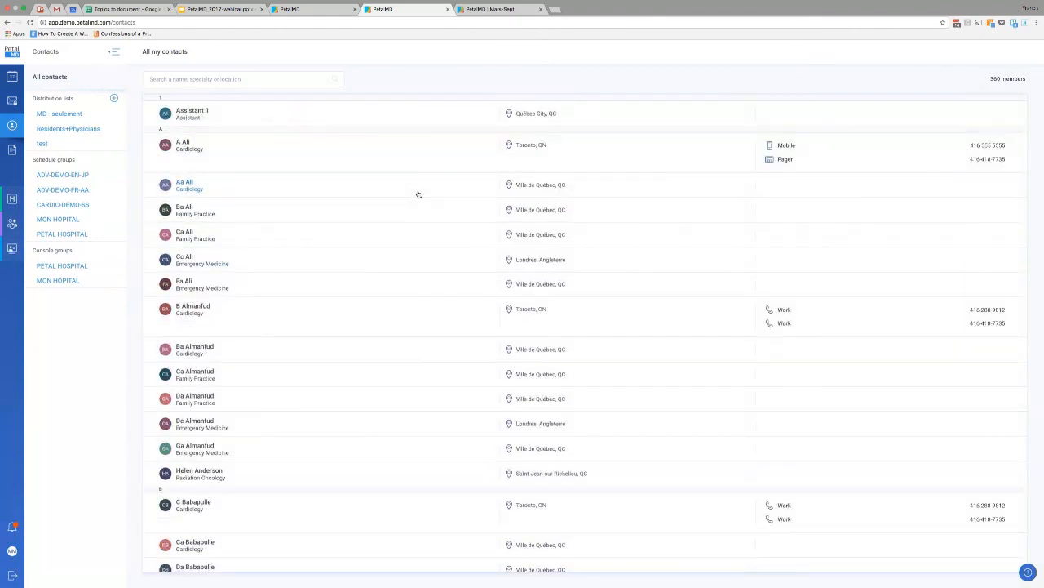